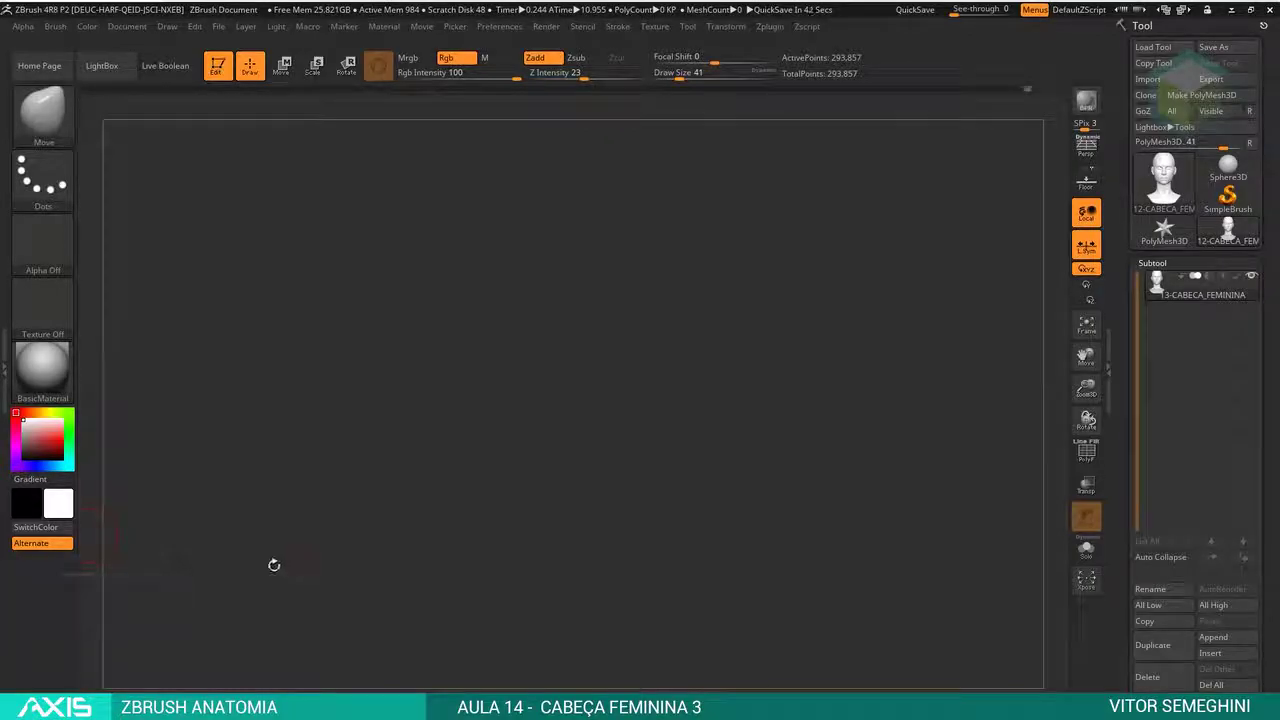
- Drag the female head tool onto the empty canvas and enter Edit mode
left_click(273, 570)
left_click_drag(690, 456, 863, 536, "alt")
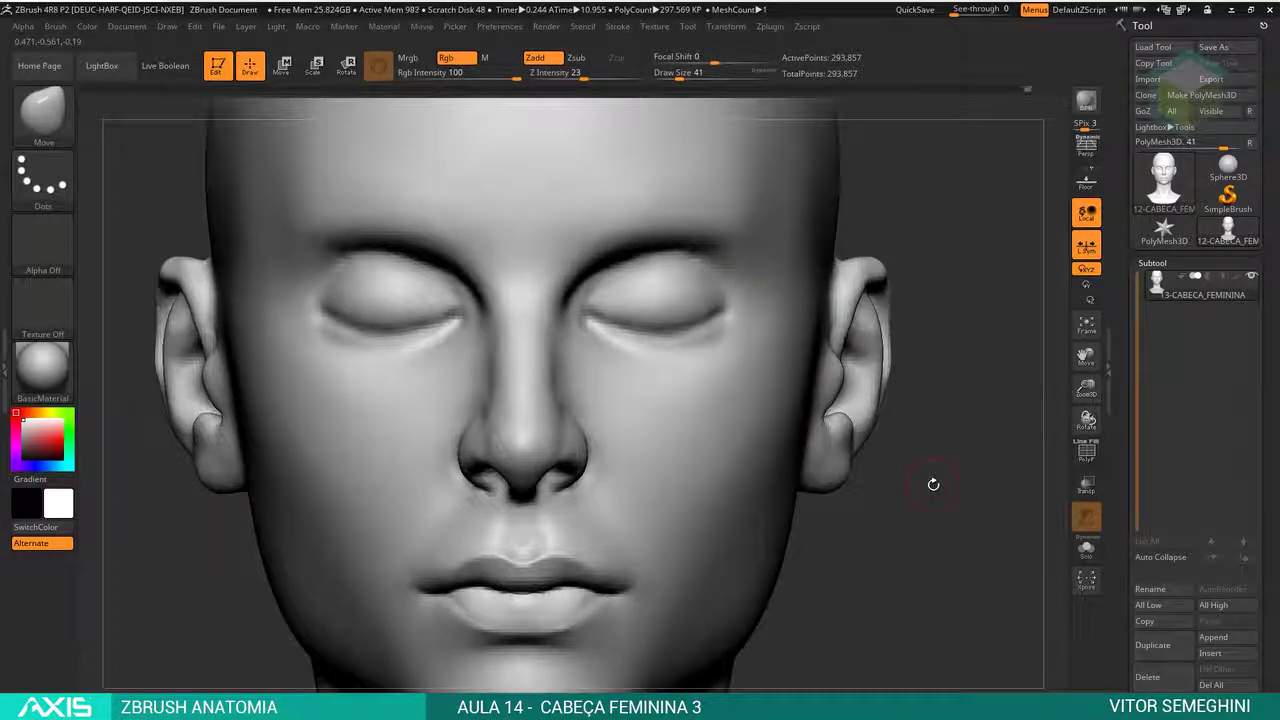
left_click_drag(960, 206, 963, 249, "alt")
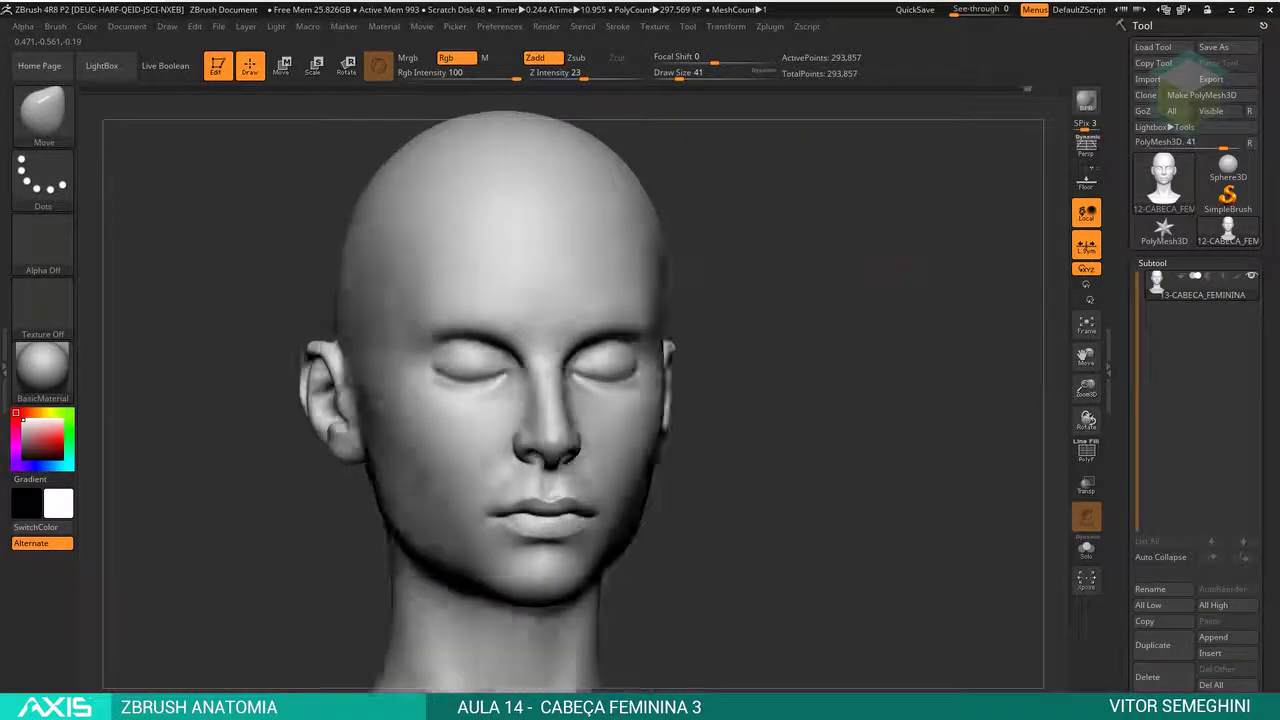
mouse_move(963, 249)
left_mouse_down()
mouse_move(894, 286)
mouse_move(906, 346)
mouse_move(870, 300)
mouse_move(977, 251)
mouse_move(1011, 264)
left_mouse_up()
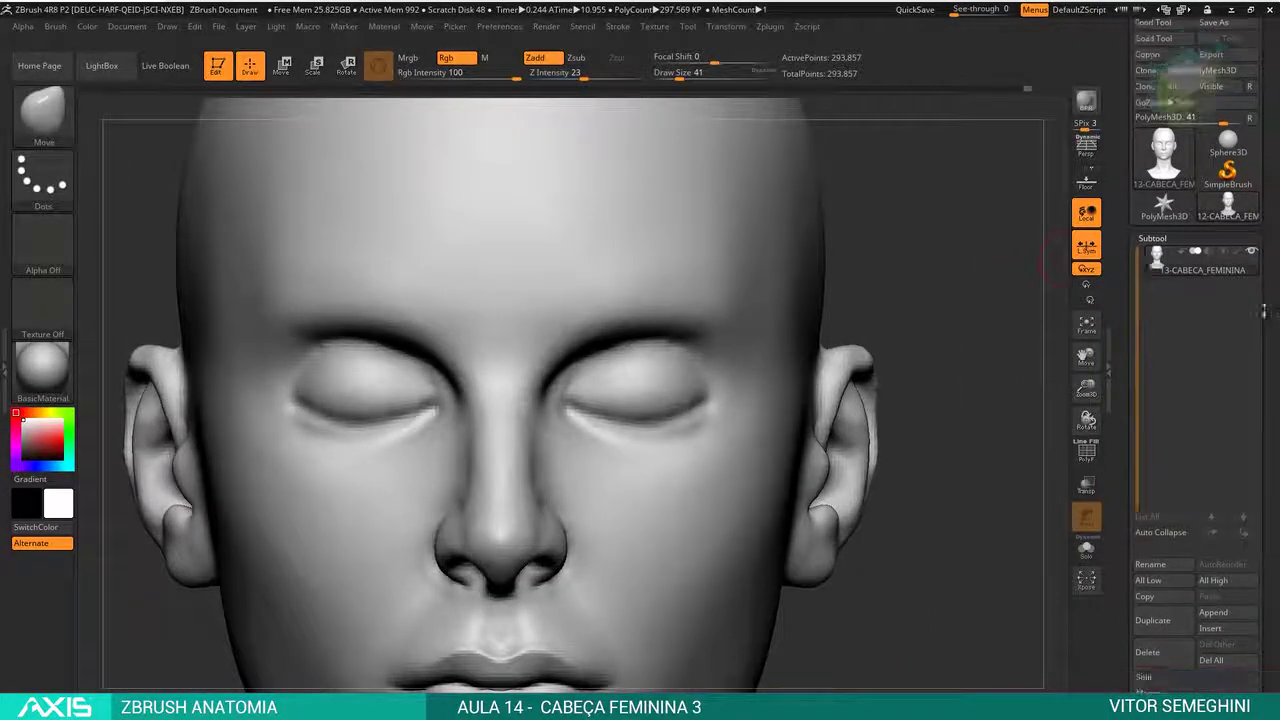
scroll(1261, 340, "down", 2)
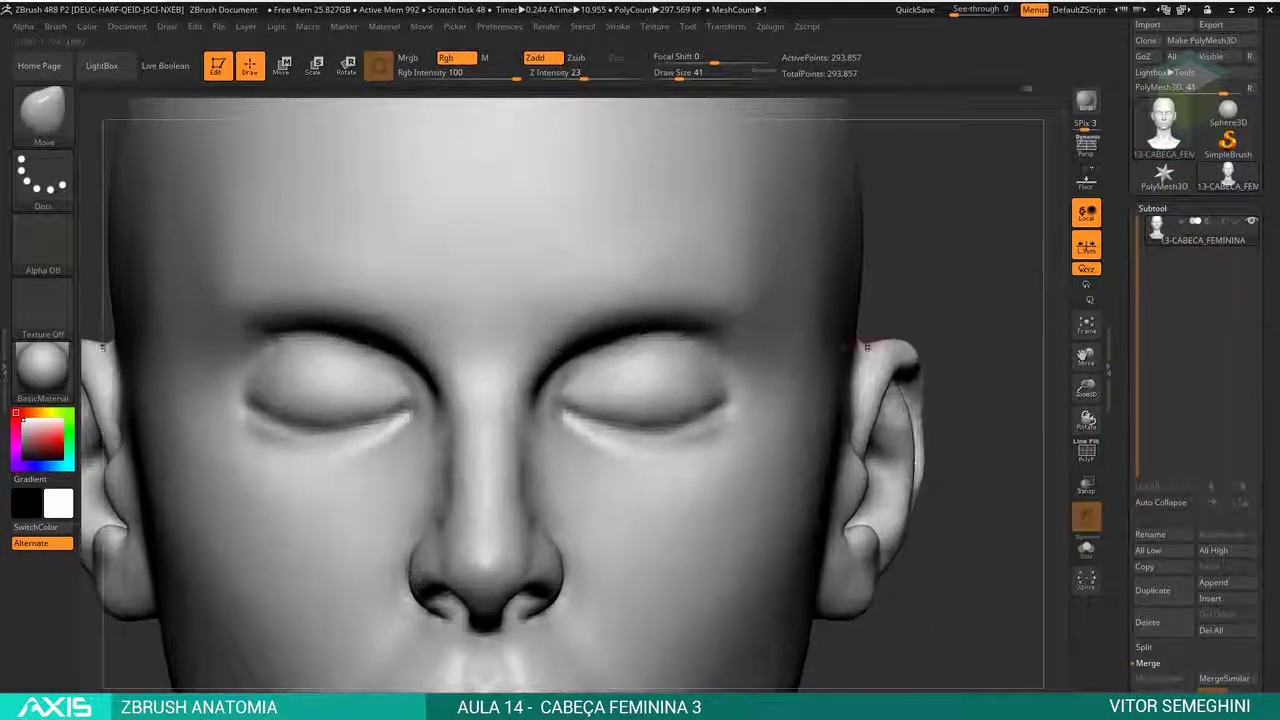
- Build up both lower eyelids with the ClayBuildup brush
key("b")
key("c")
key("b")
key("space")
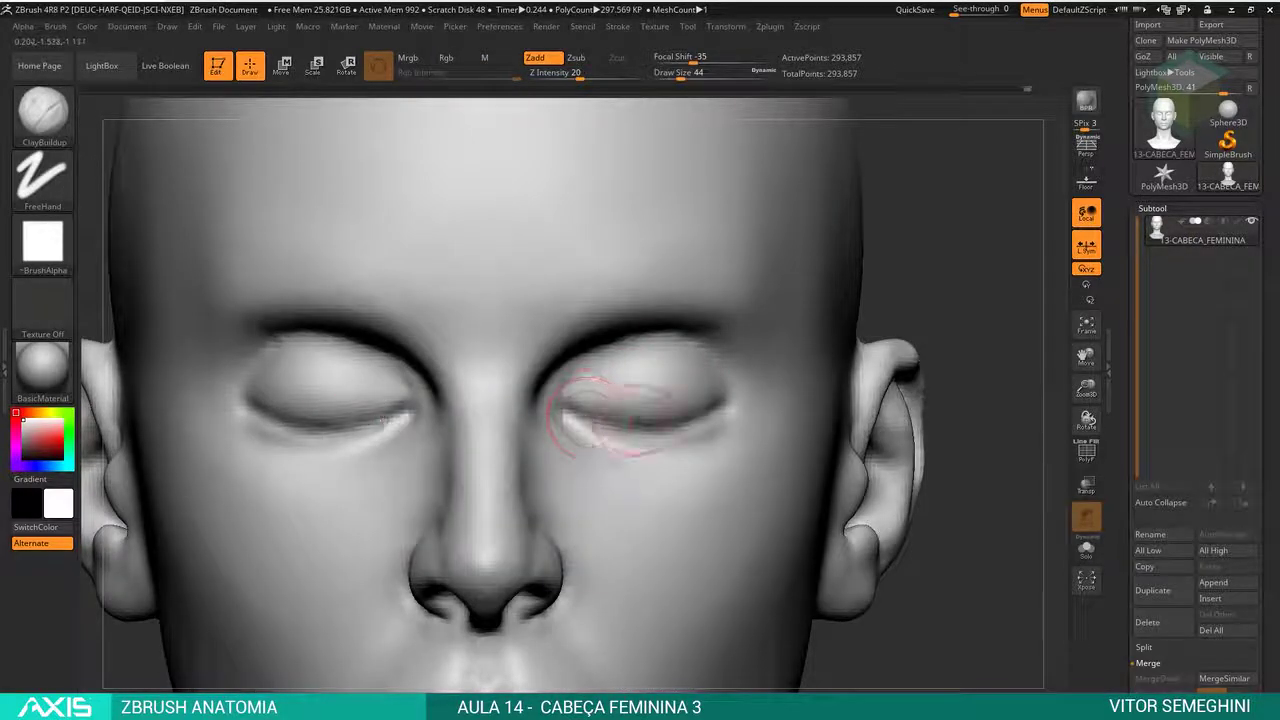
left_click_drag(700, 425, 608, 430)
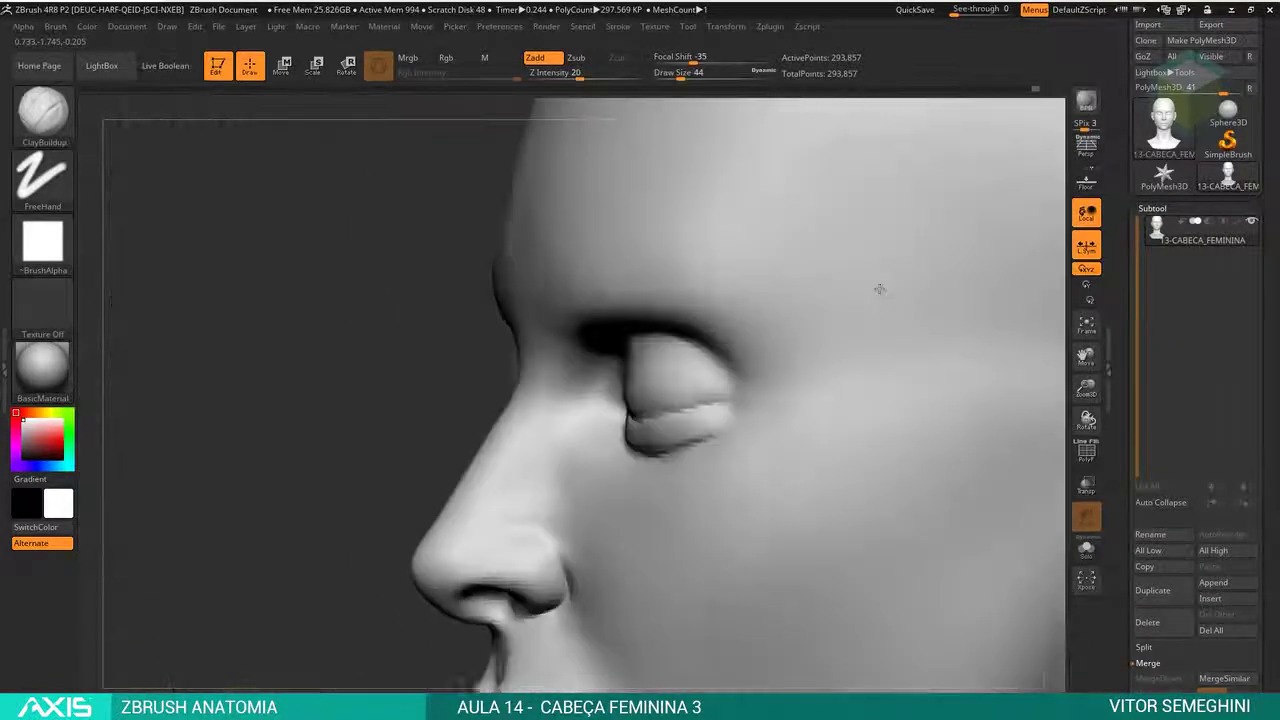
right_click_drag(635, 432, 437, 397)
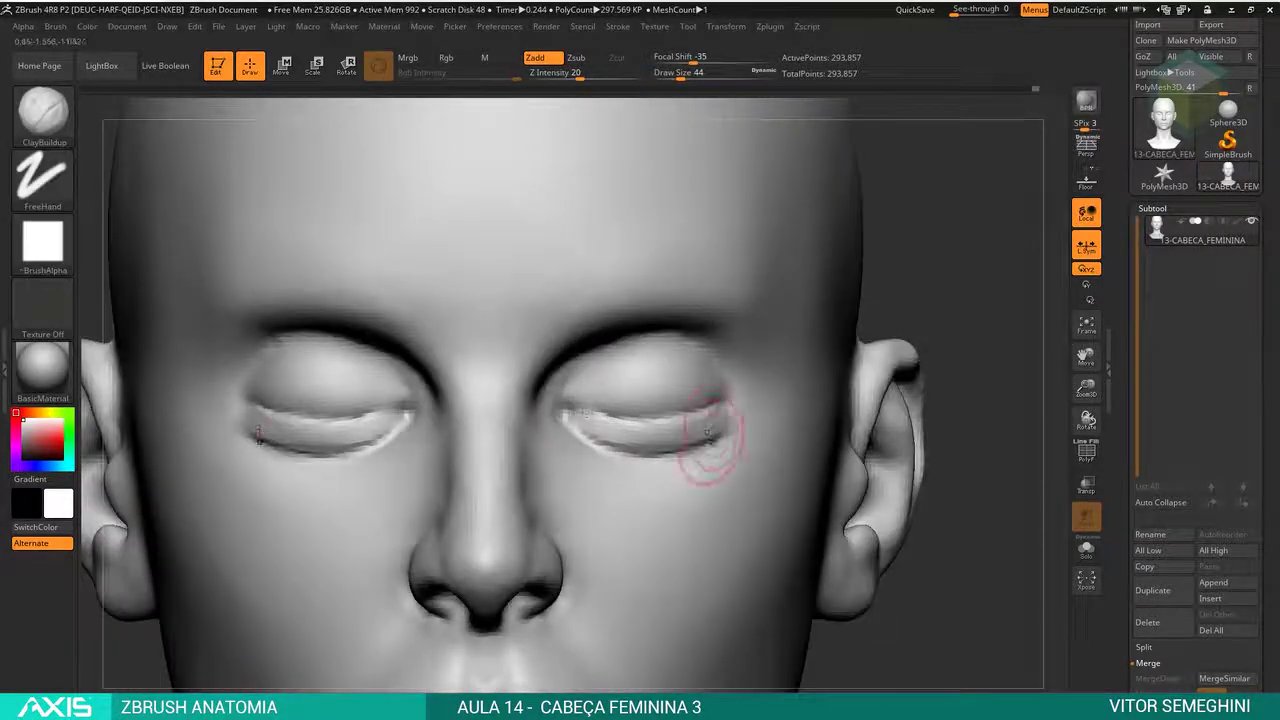
- Smooth both lower eyelid regions until even
left_click_drag(686, 463, 596, 430, "shift")
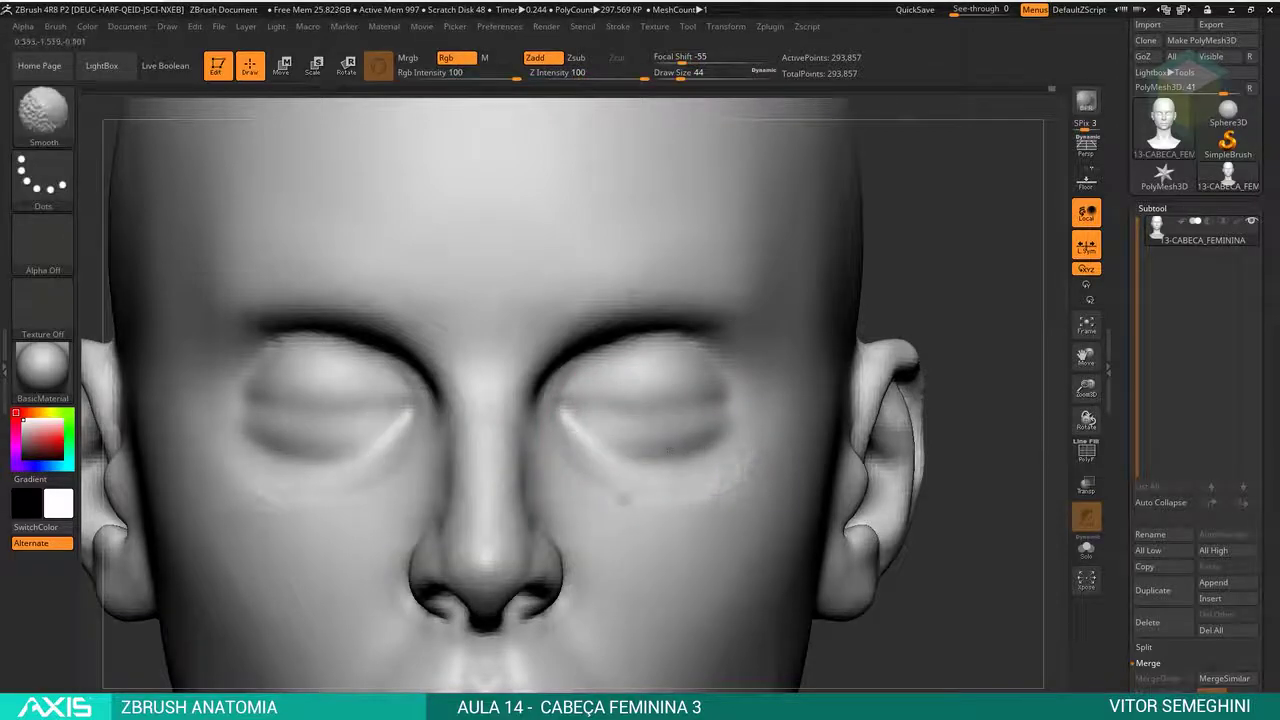
mouse_move(624, 499)
right_mouse_down("ctrl")
mouse_move(624, 460)
mouse_move(700, 400)
mouse_move(758, 305)
right_mouse_up("ctrl")
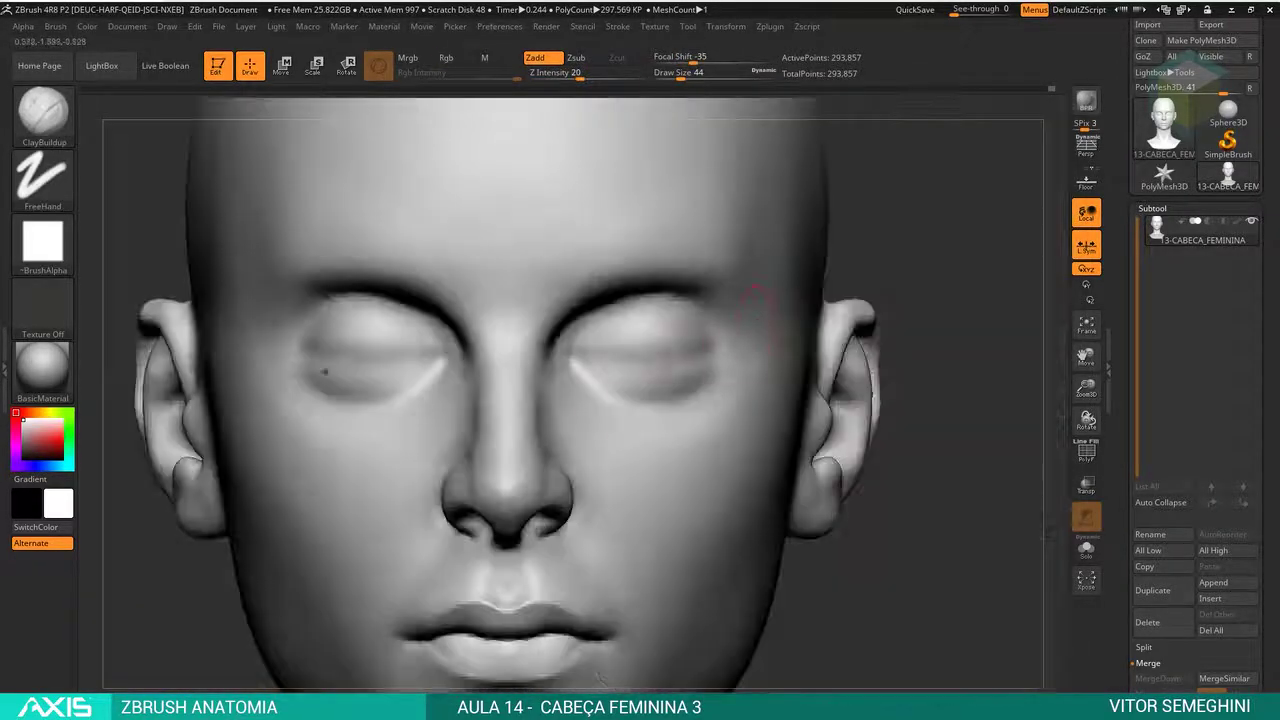
left_click_drag(600, 380, 700, 400, "shift")
mouse_move(700, 357)
right_mouse_down()
mouse_move(735, 316)
mouse_move(546, 325)
right_mouse_up()
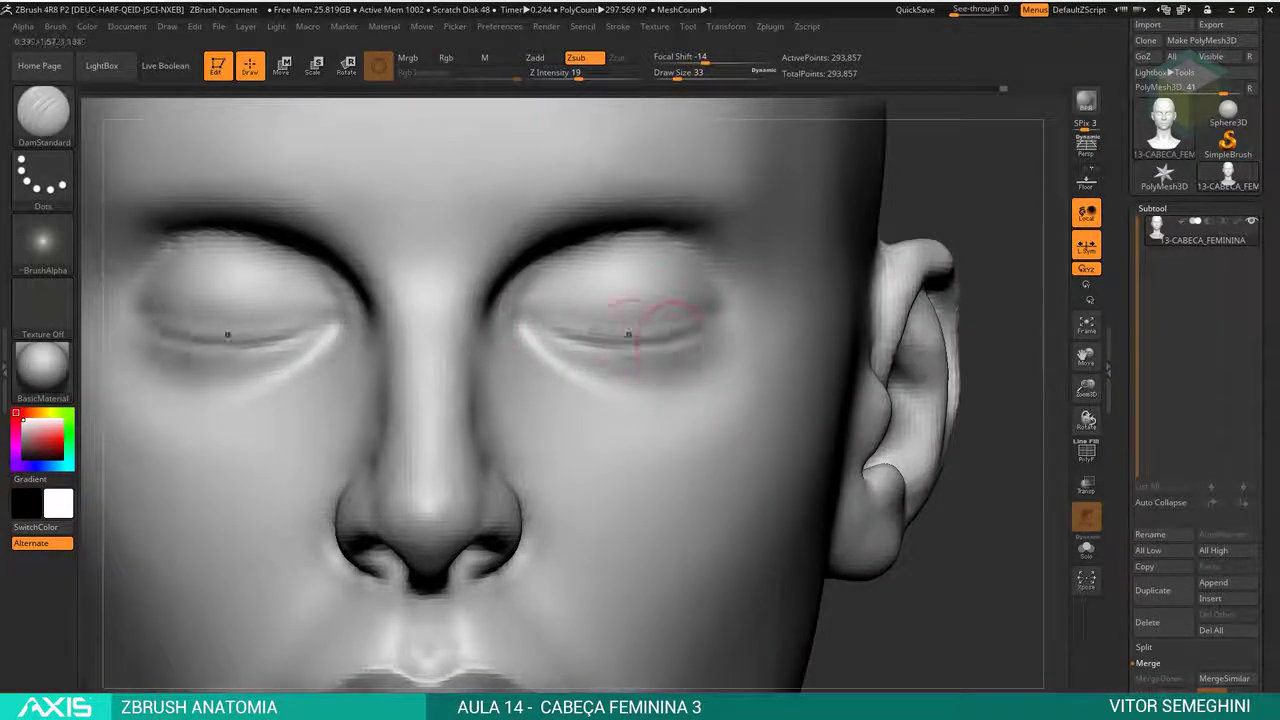
- Carve a deeper crease along both eyelids, then zoom in on the eyes and nose
left_click_drag(628, 334, 520, 325)
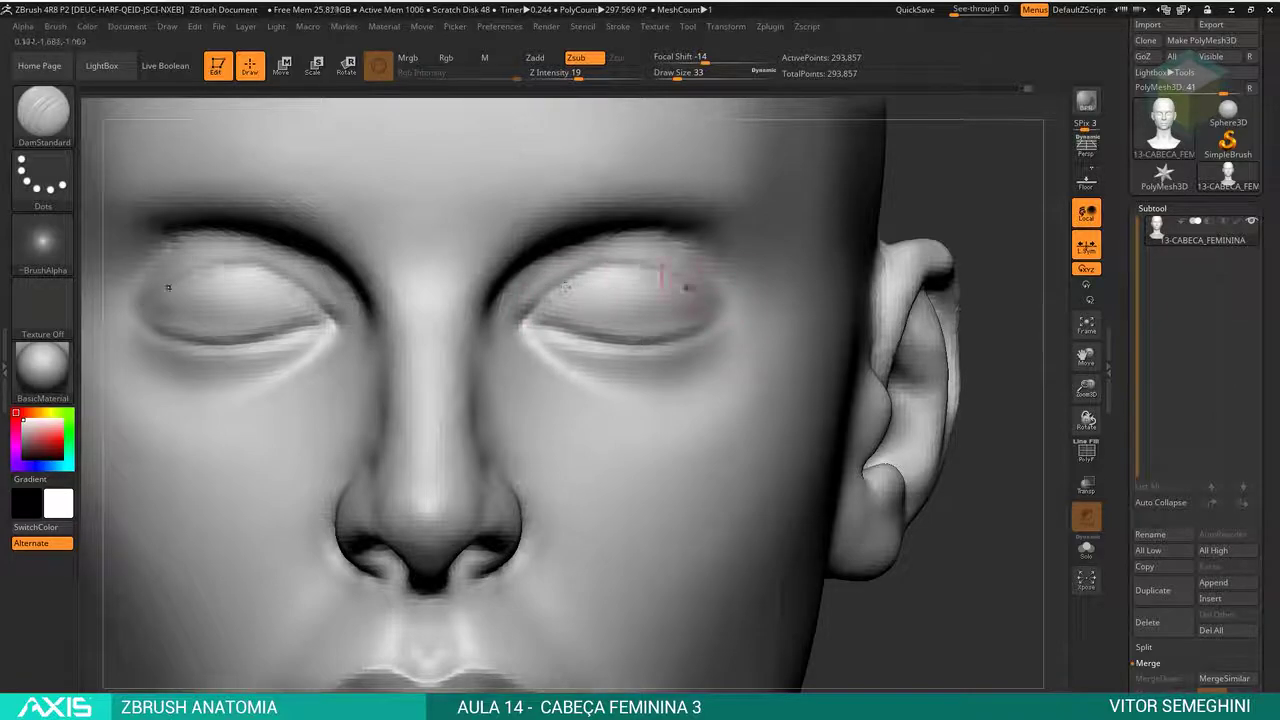
right_click_drag(666, 277, 690, 292)
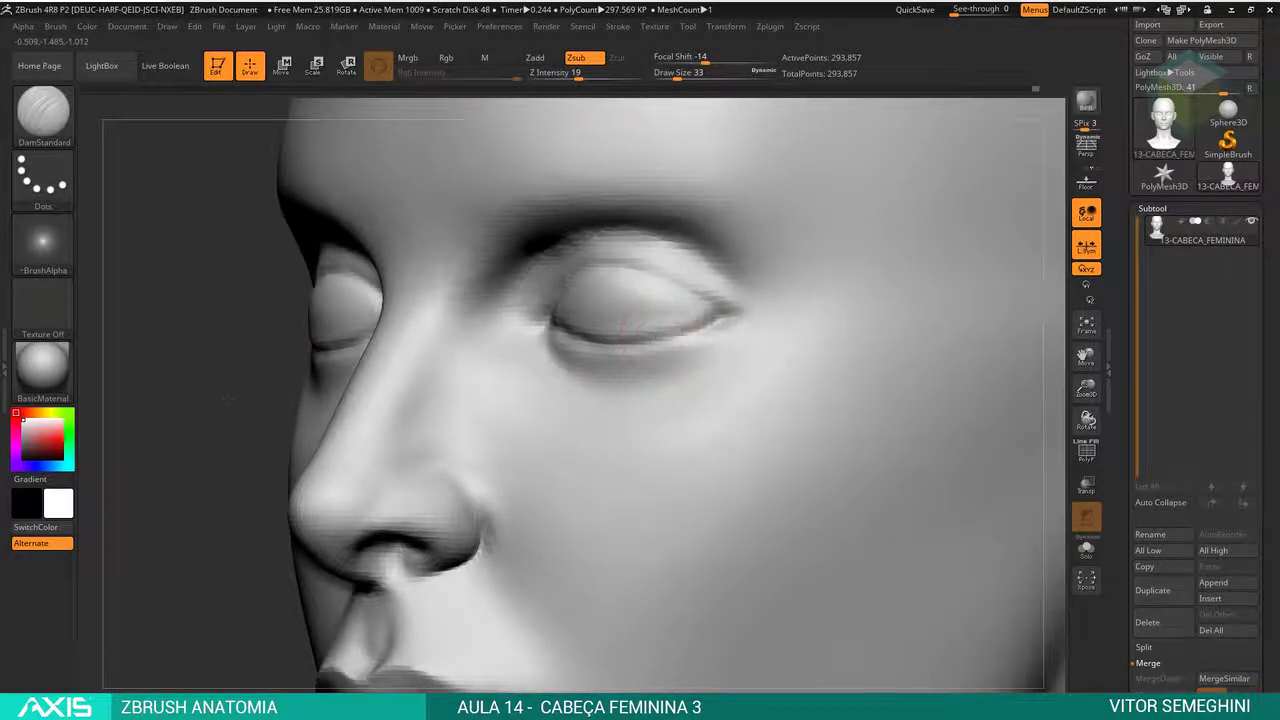
mouse_move(625, 330)
right_mouse_down("shift")
mouse_move(943, 209)
mouse_move(894, 220)
mouse_move(931, 286)
right_mouse_up("shift")
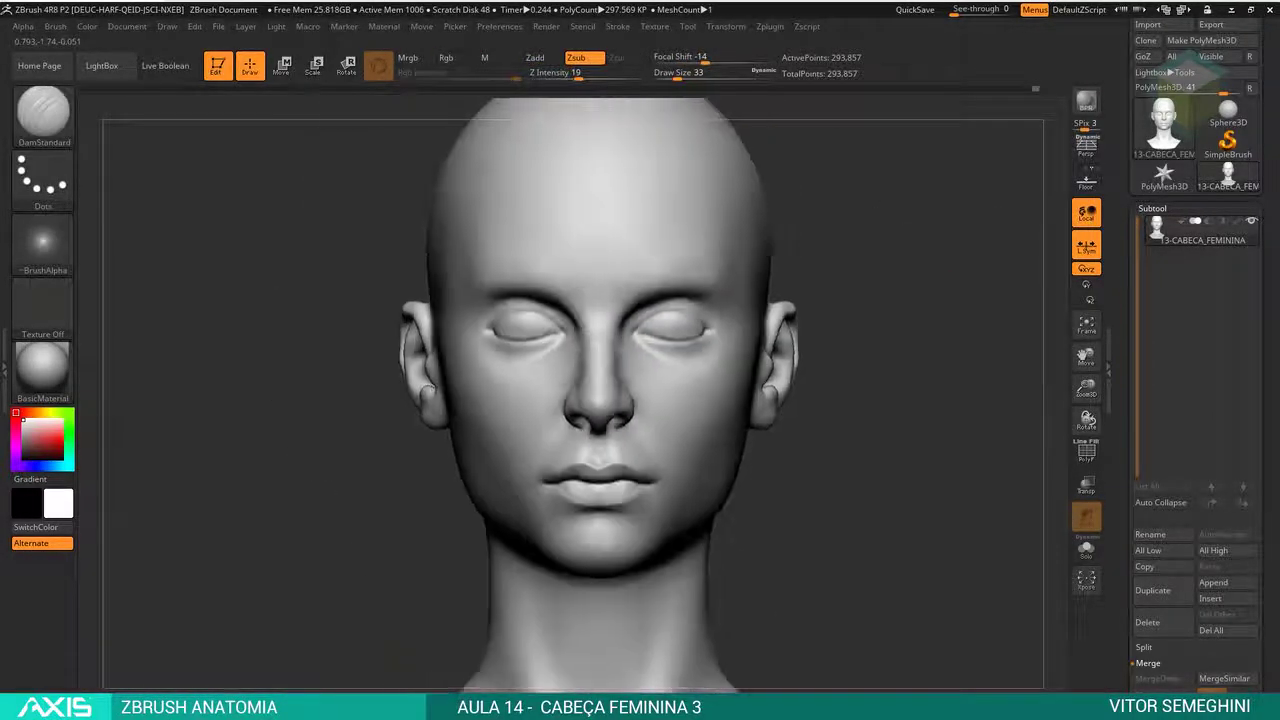
right_click_drag(883, 246, 914, 289, "ctrl")
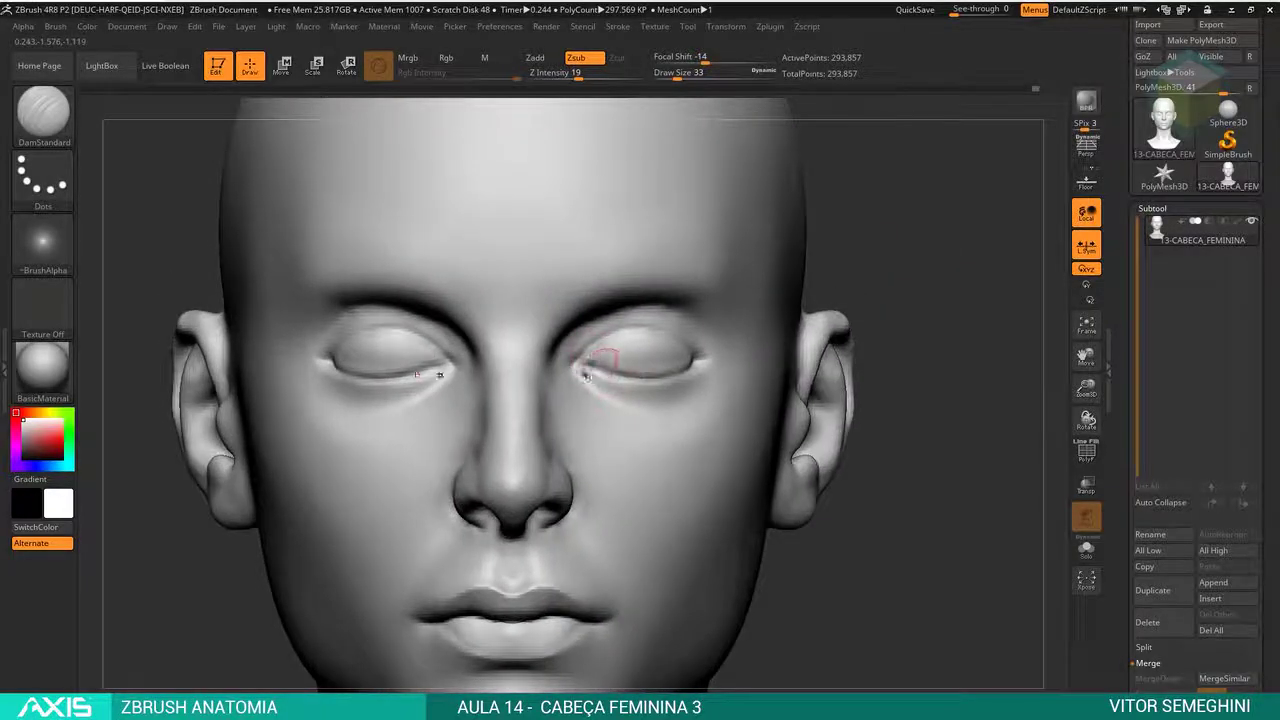
- Switch to the Move brush with B-M-V
key("b")
key("m")
key("v")
key("space")
- Set the Move brush to size 94 and push the eyelid forms into shape
right_click_drag(880, 210, 811, 276, "ctrl")
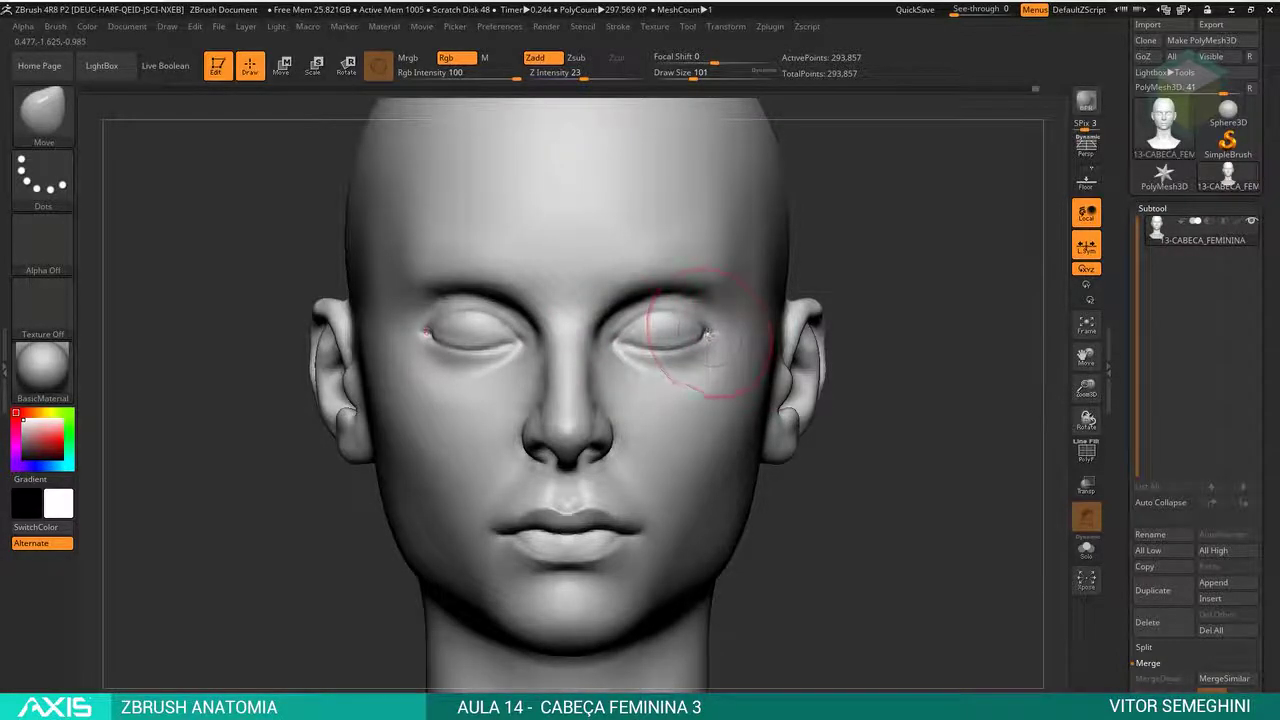
key("space")
left_click_drag(690, 355, 667, 355)
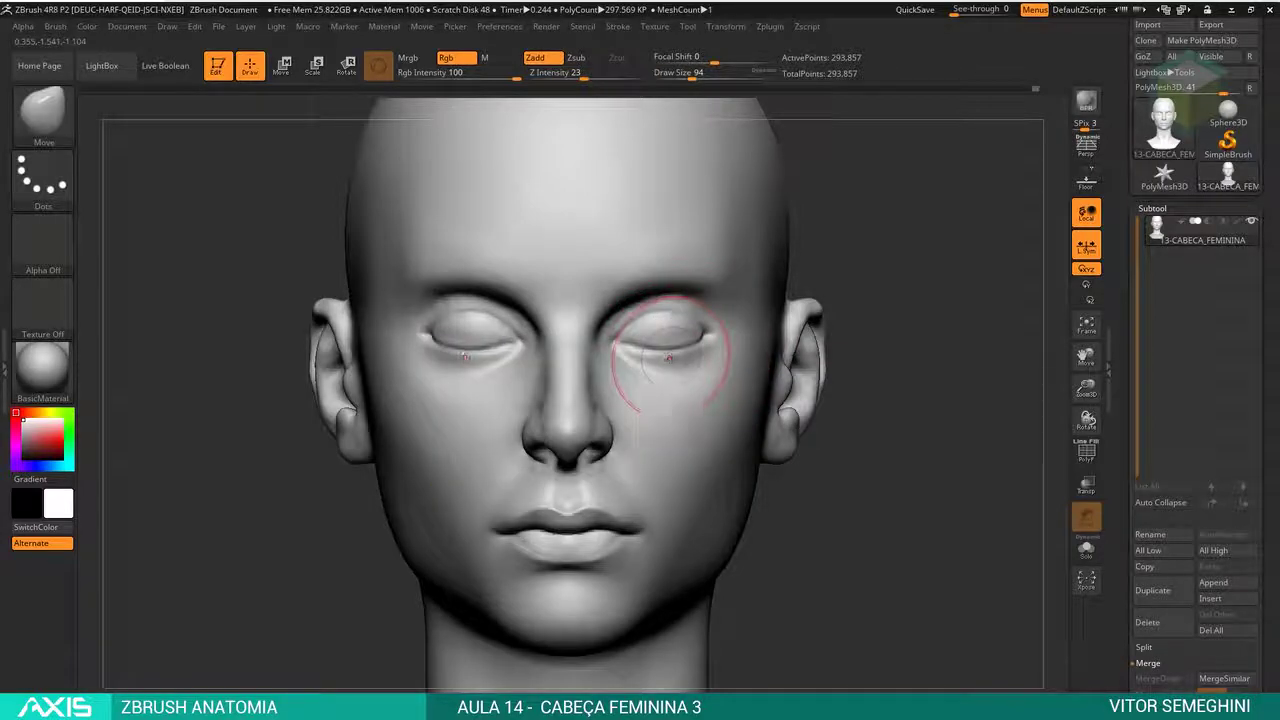
right_click_drag(864, 279, 864, 400, "alt")
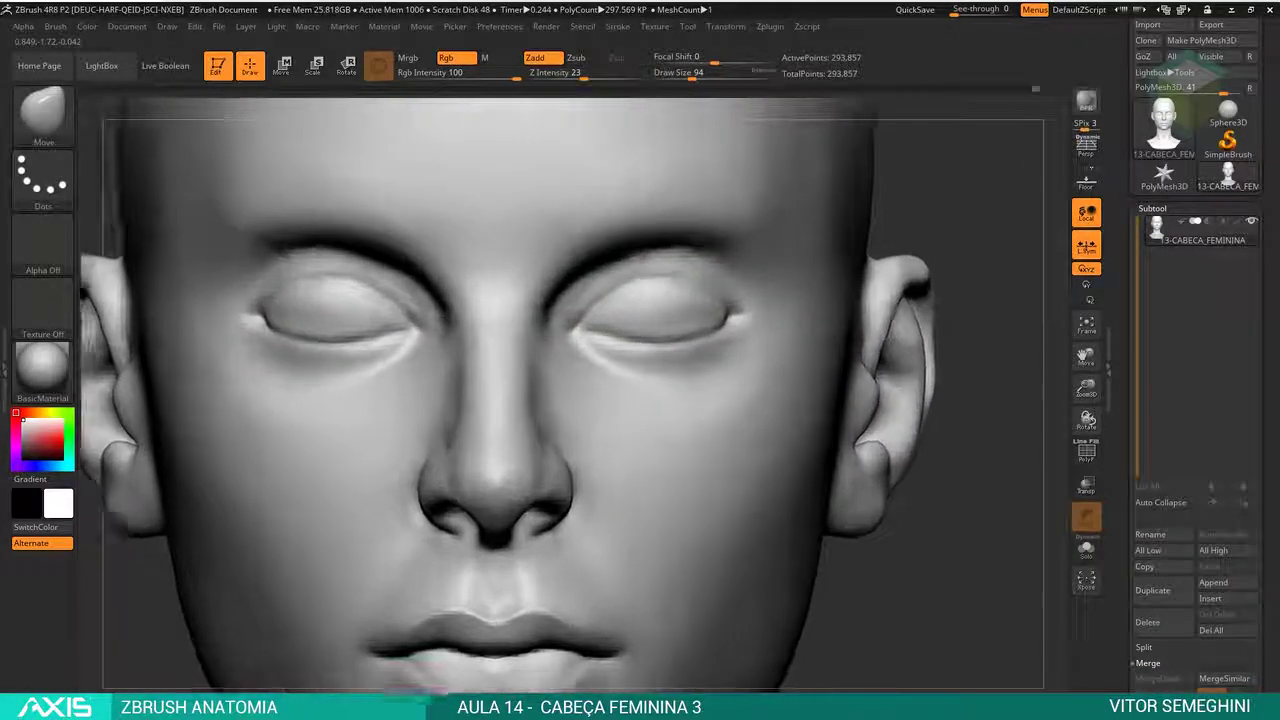
right_click_drag(800, 330, 705, 325)
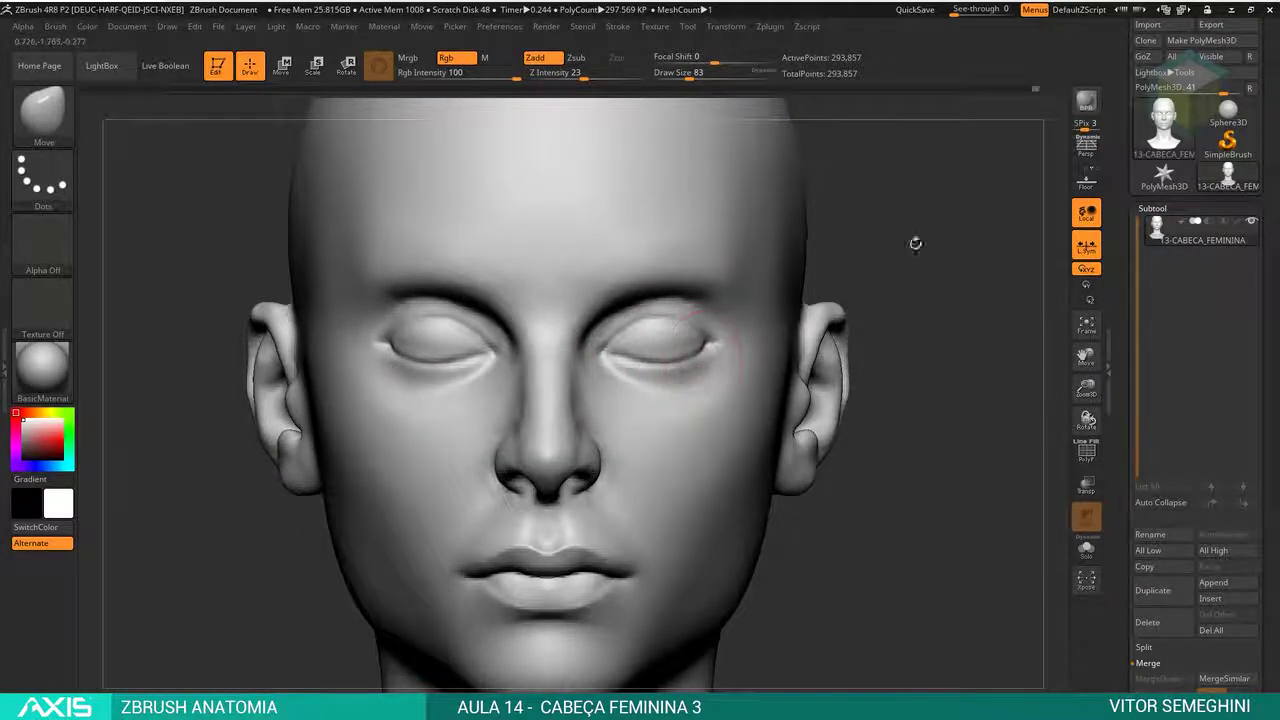
left_click_drag(915, 243, 860, 262)
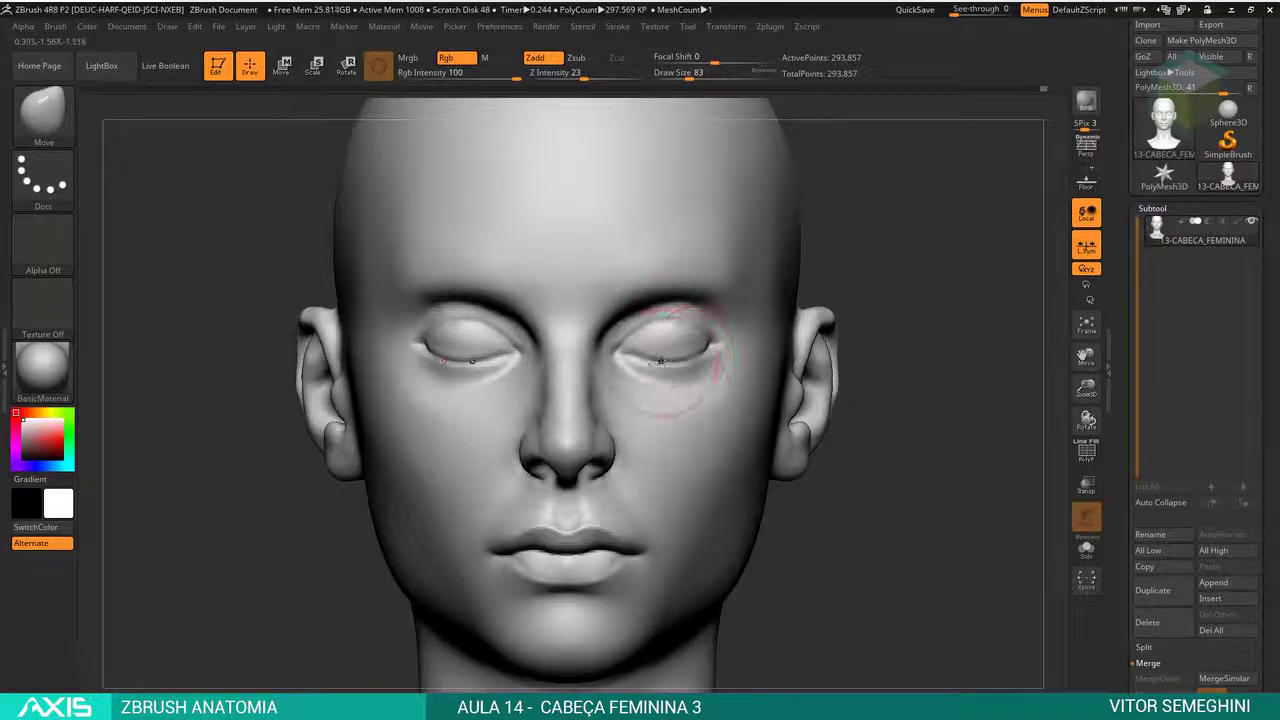
- Reduce the brush to size 56, mask the right eye area, then clear the mask
right_click_drag(660, 362, 633, 365)
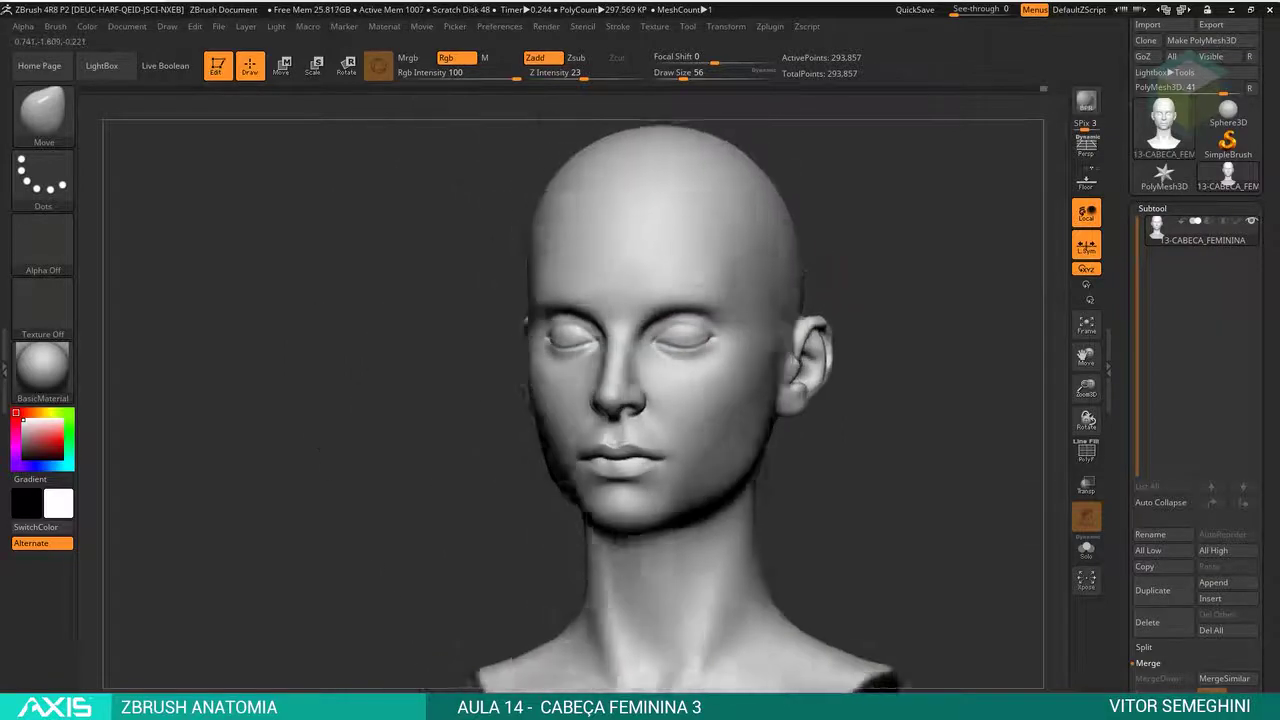
mouse_move(668, 335)
left_mouse_down()
mouse_move(724, 360)
mouse_move(690, 376)
left_mouse_up()
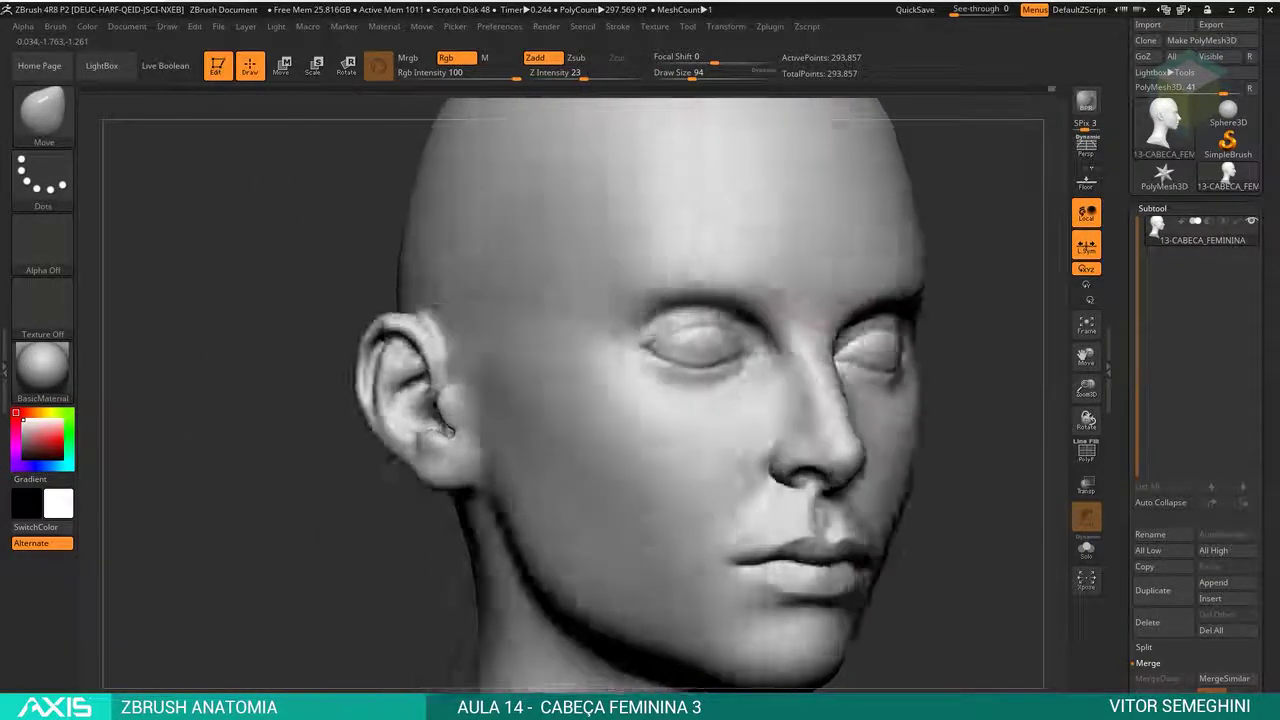
mouse_move(715, 318)
left_mouse_down()
mouse_move(935, 290)
mouse_move(745, 352)
mouse_move(923, 289)
mouse_move(515, 352)
mouse_move(535, 352)
mouse_move(550, 405)
left_mouse_up()
key("space")
mouse_move(720, 420)
left_mouse_down()
mouse_move(743, 320)
mouse_move(640, 300)
mouse_move(675, 395)
mouse_move(700, 414)
left_mouse_up()
key("space")
key("space")
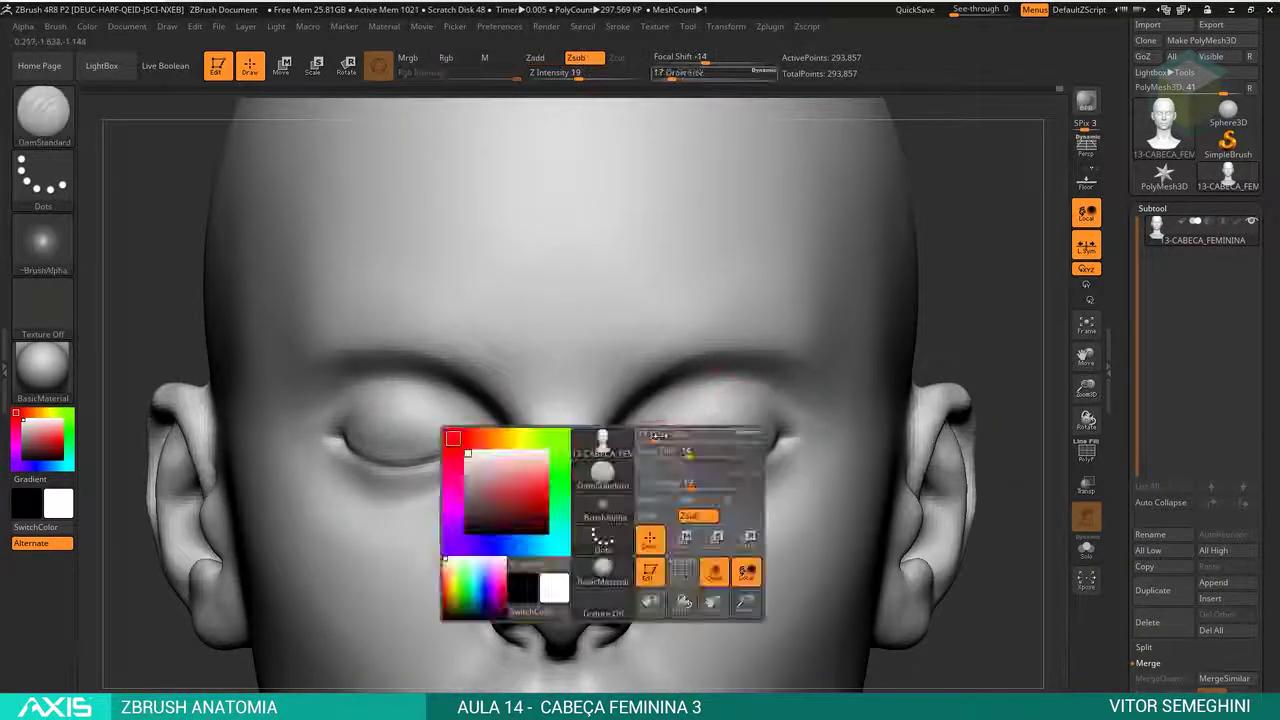
- Carve the upper eyelid creases and build up the brow area above both eyes
left_click_drag(353, 411, 456, 420)
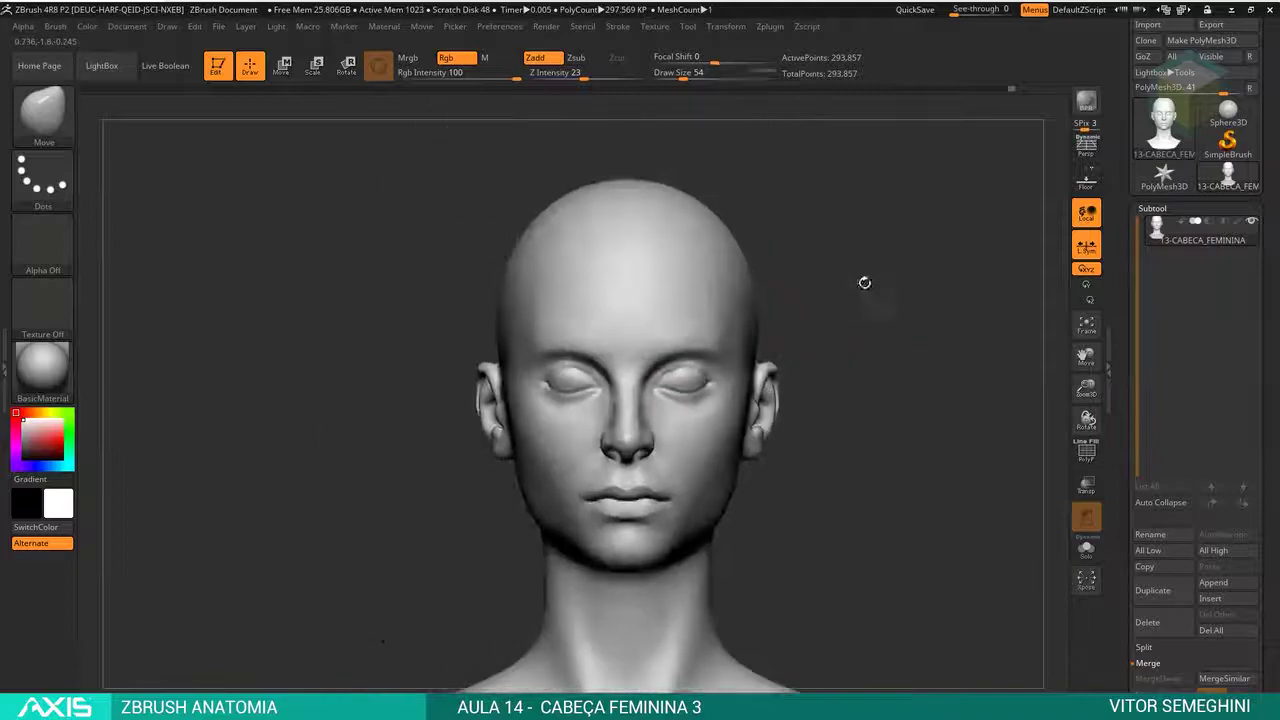
left_click_drag(863, 280, 737, 300)
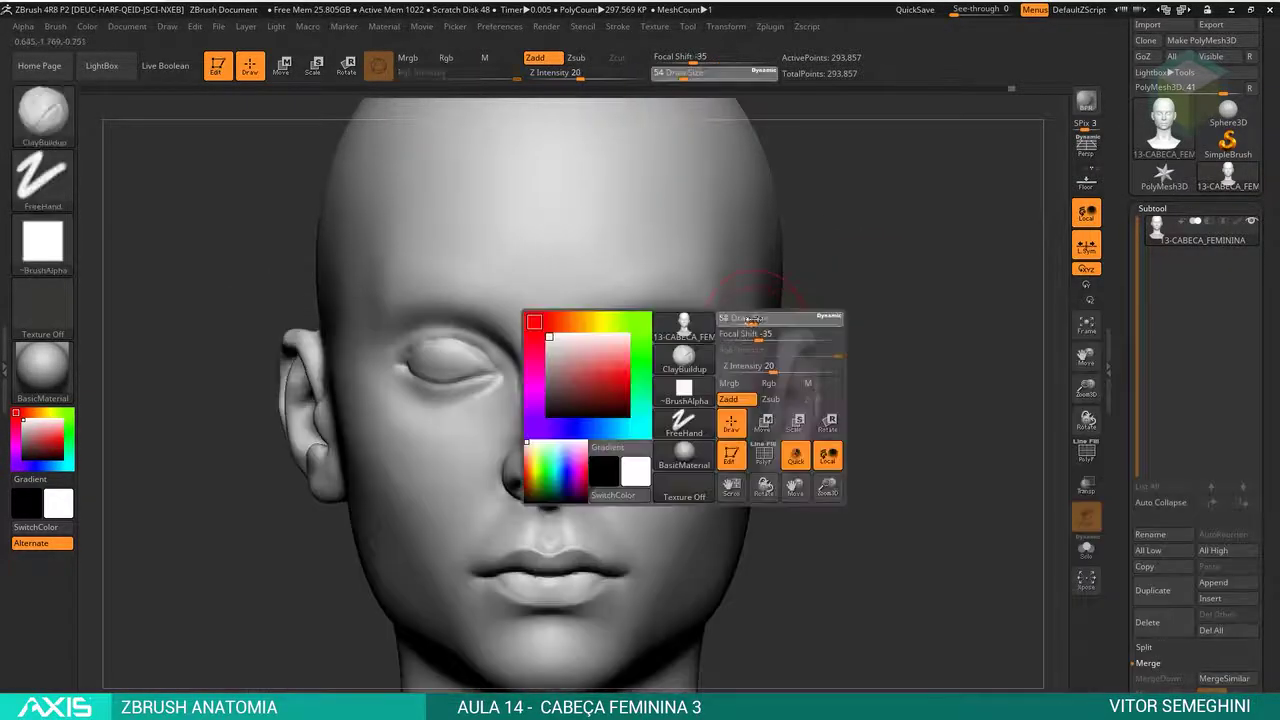
key("space")
left_click_drag(690, 320, 612, 298)
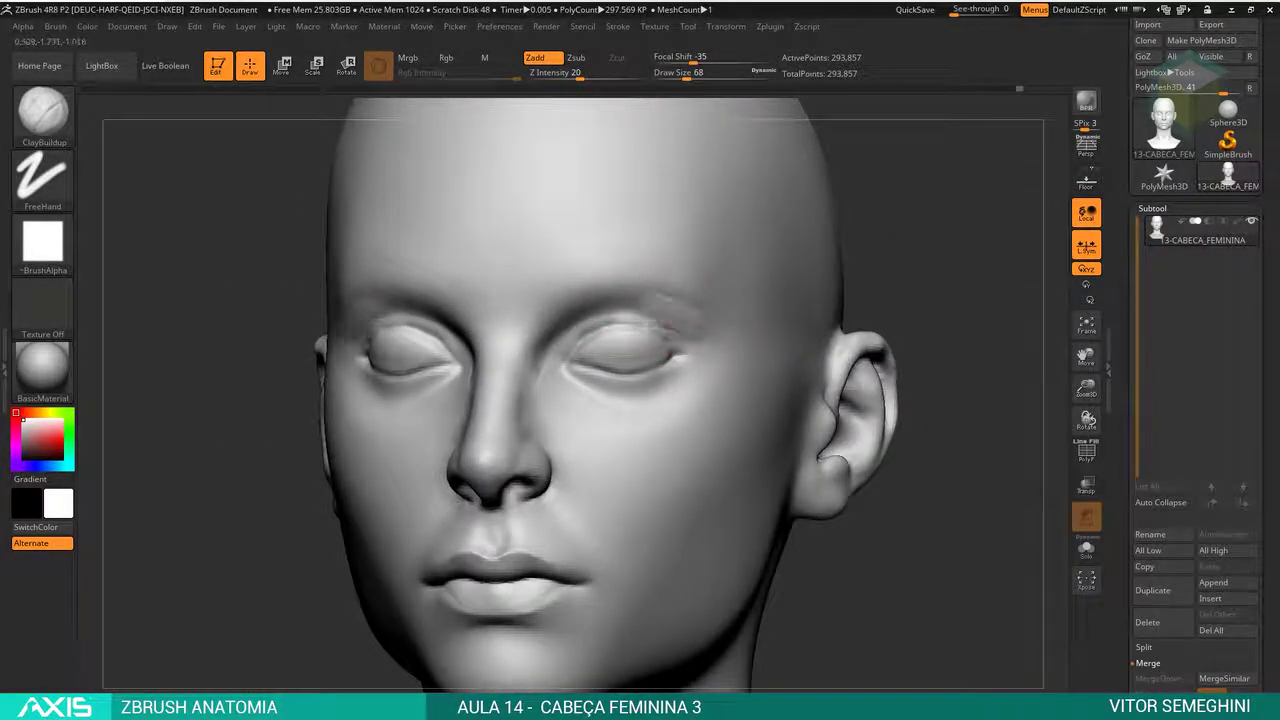
- Smooth the brow area and frame a close front view of the face
key("shift")
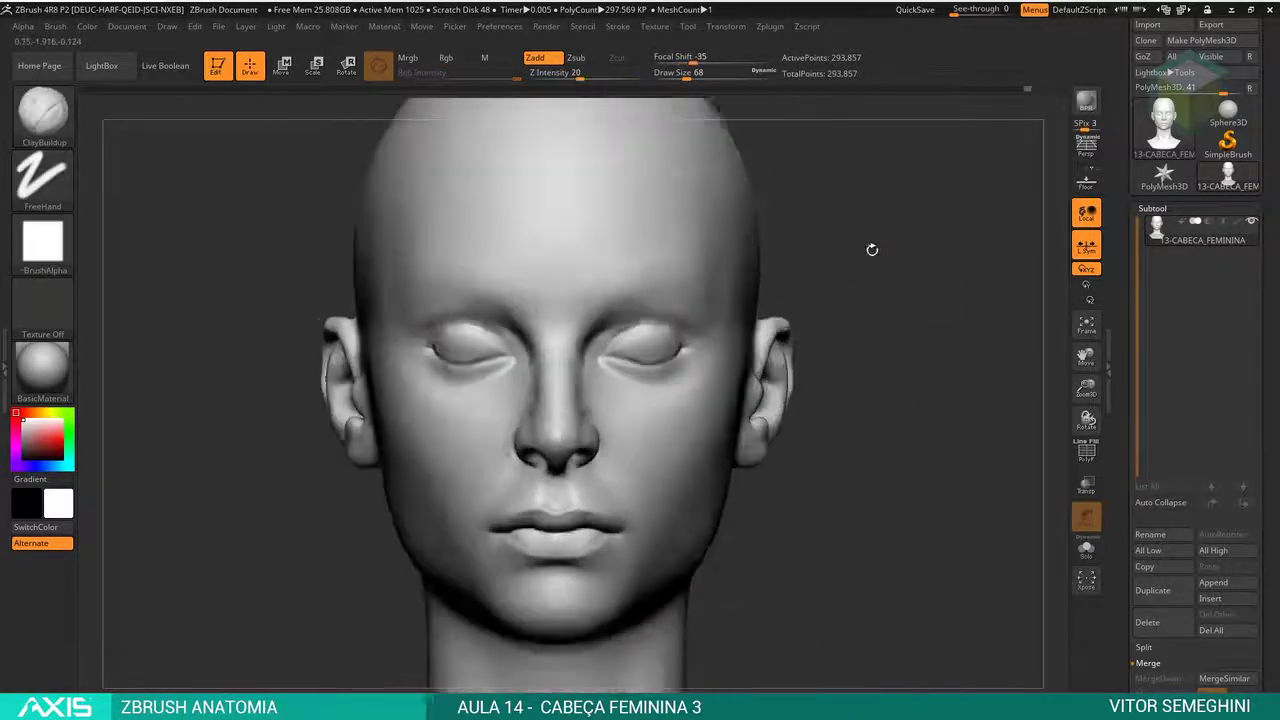
left_click_drag(871, 249, 637, 300)
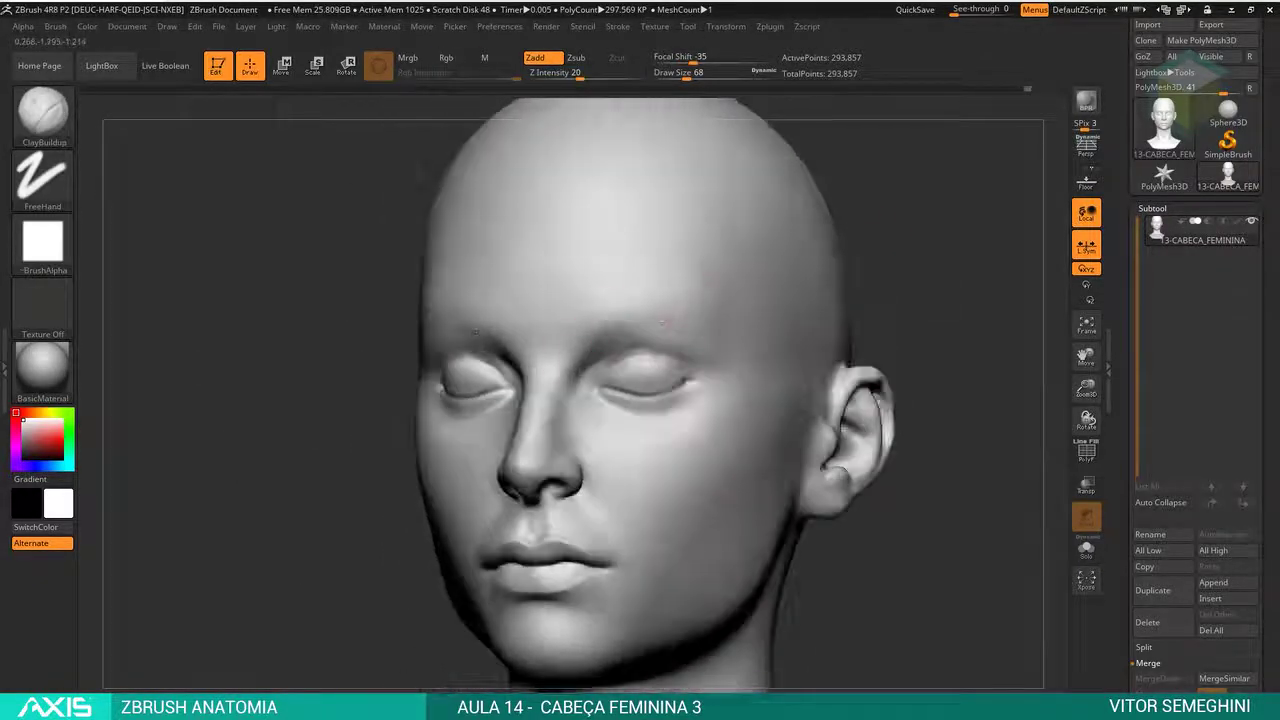
key("shift")
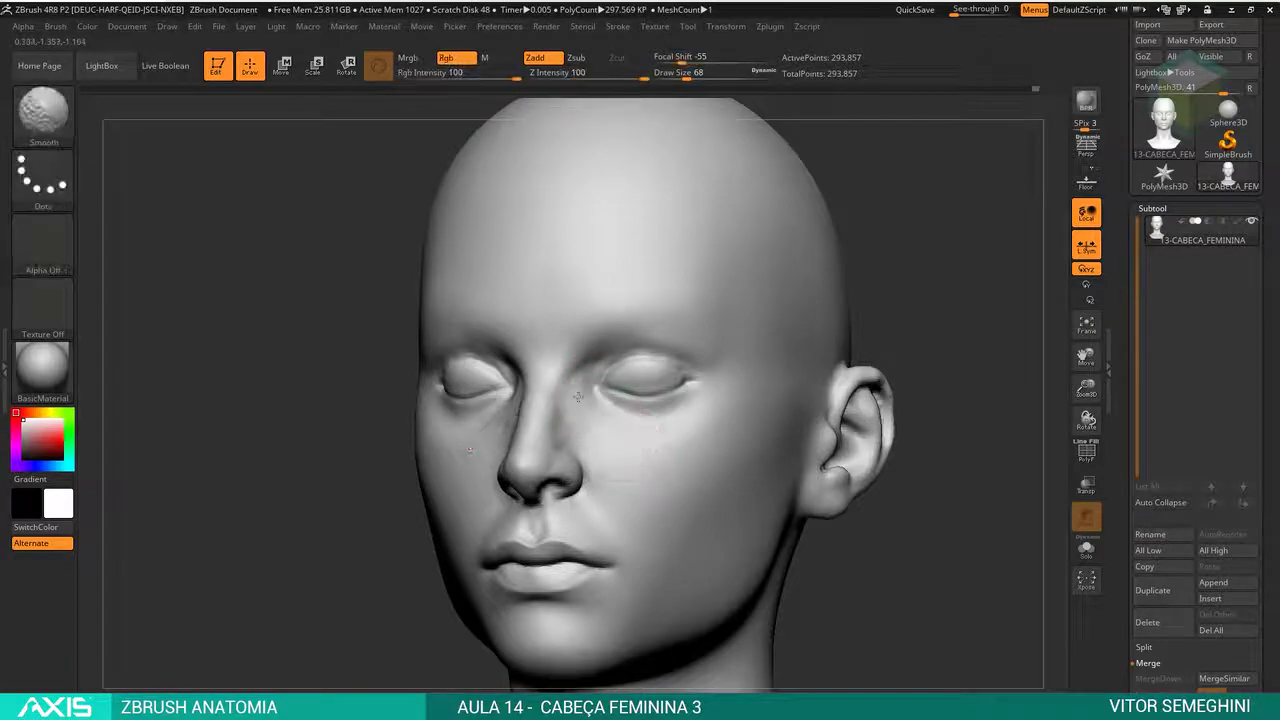
left_click_drag(900, 300, 871, 271, "shift")
key("space")
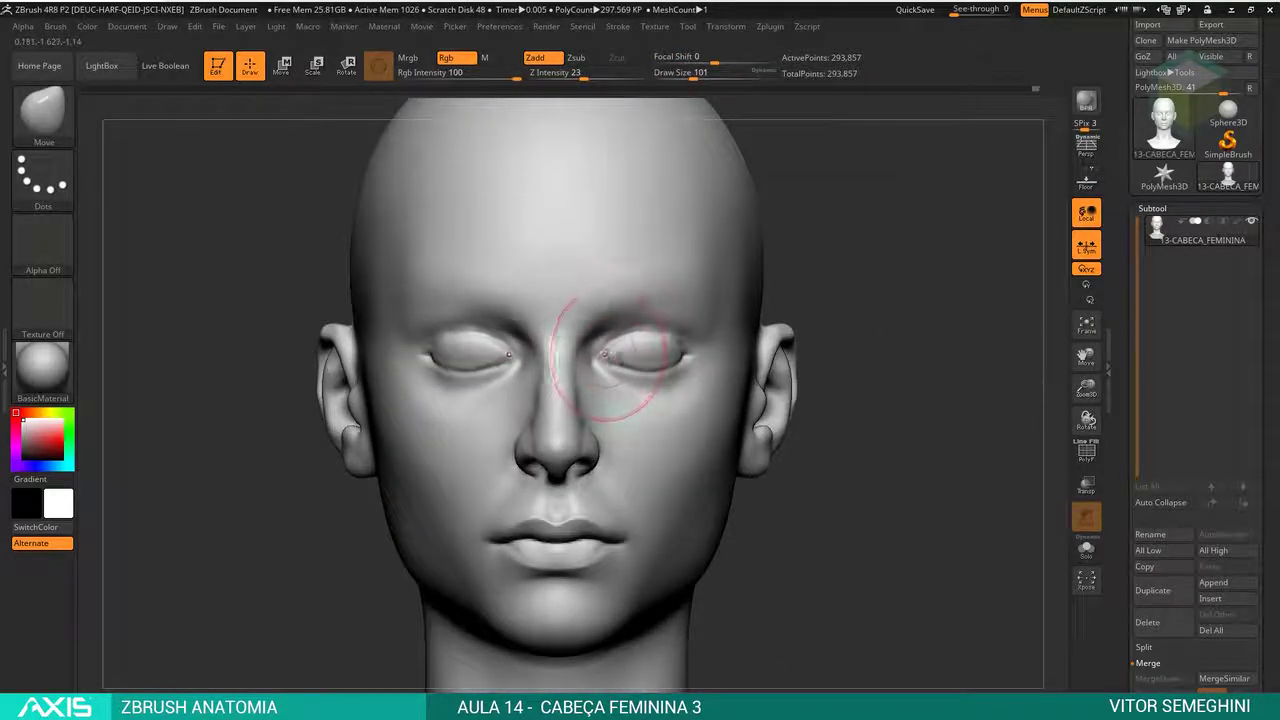
mouse_move(806, 286)
left_mouse_down("alt")
mouse_move(912, 224)
mouse_move(885, 262)
mouse_move(696, 400)
left_mouse_up("alt")
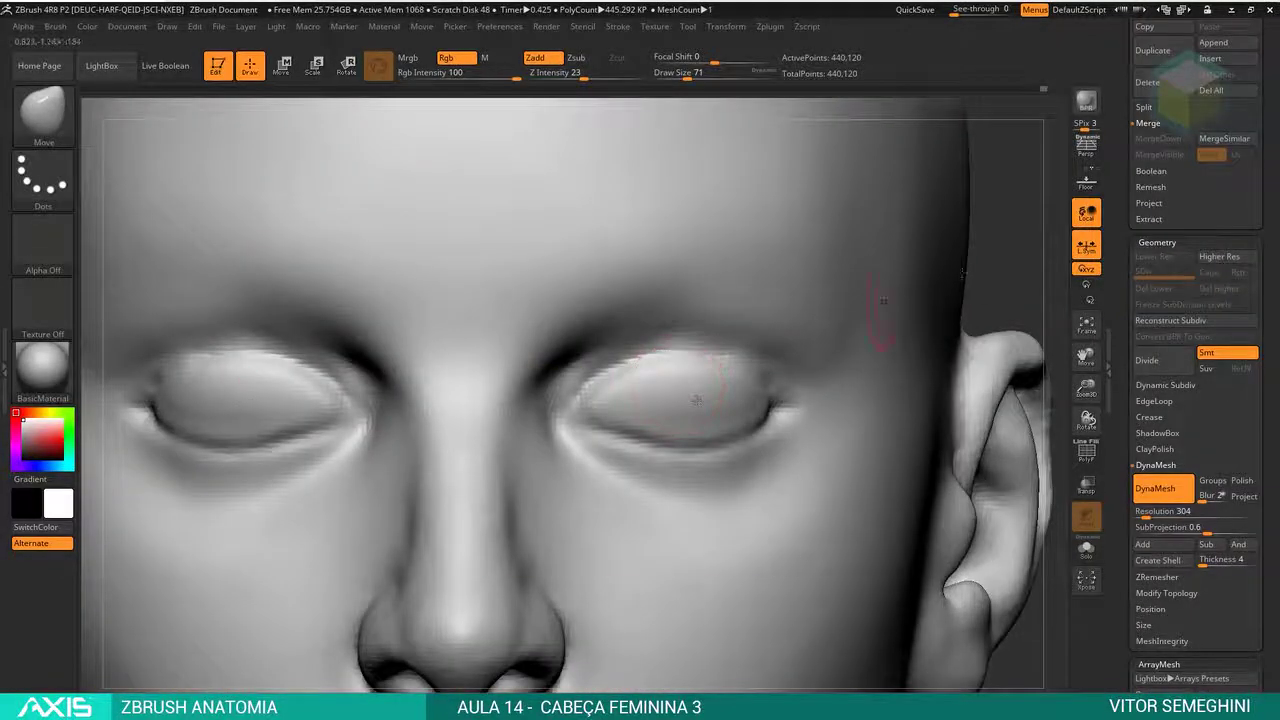
- Build up clay on both upper eyelids with ClayBuildup and smooth out the lumps
key("b")
key("c")
key("b")
left_click_drag(200, 385, 320, 402)
left_click_drag(160, 420, 272, 405)
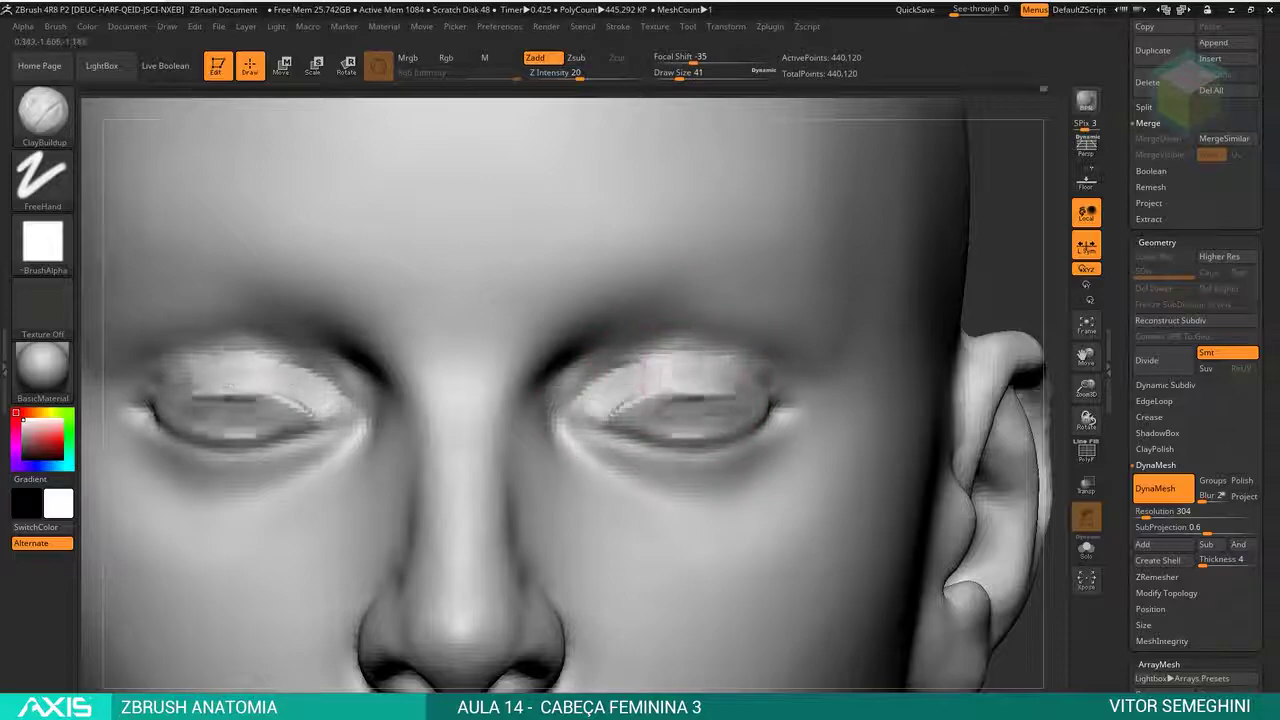
left_click_drag(195, 400, 300, 405)
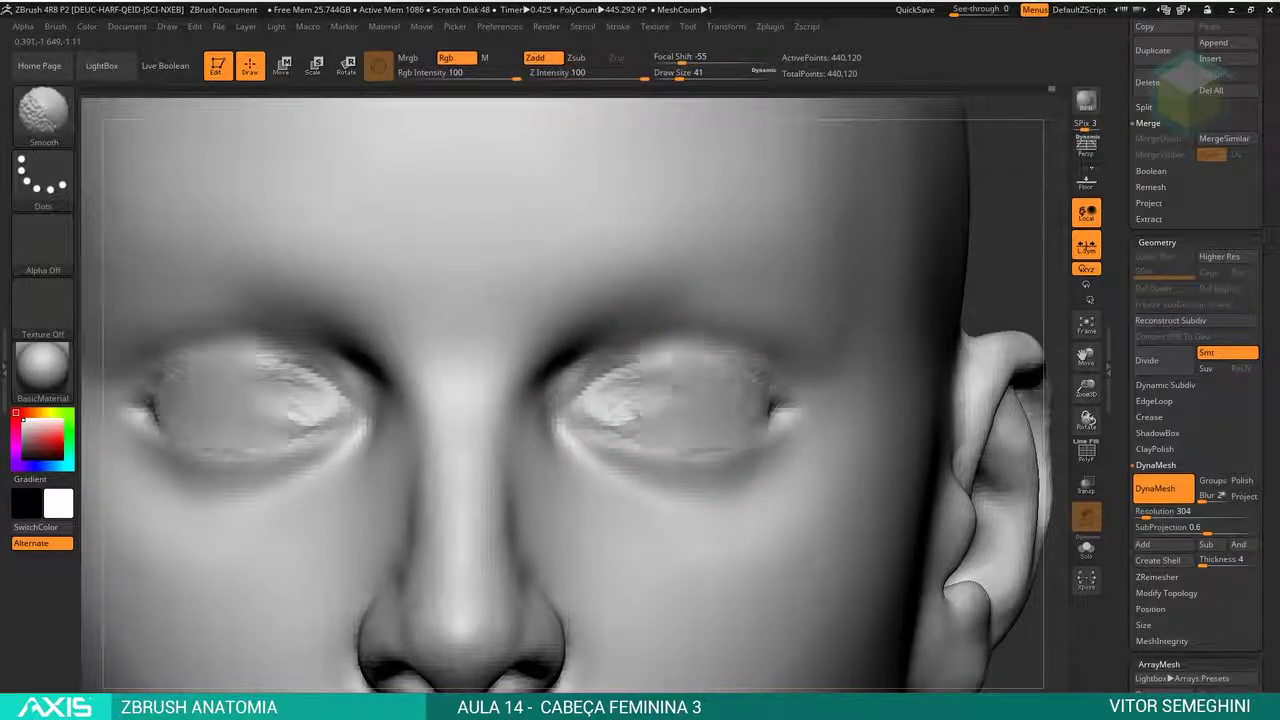
left_click_drag(250, 370, 330, 440, "shift")
- Carve and deepen the upper eyelid creases with DamStandard in Zsub
key("b")
key("d")
key("s")
key("space")
left_click_drag(586, 423, 752, 437)
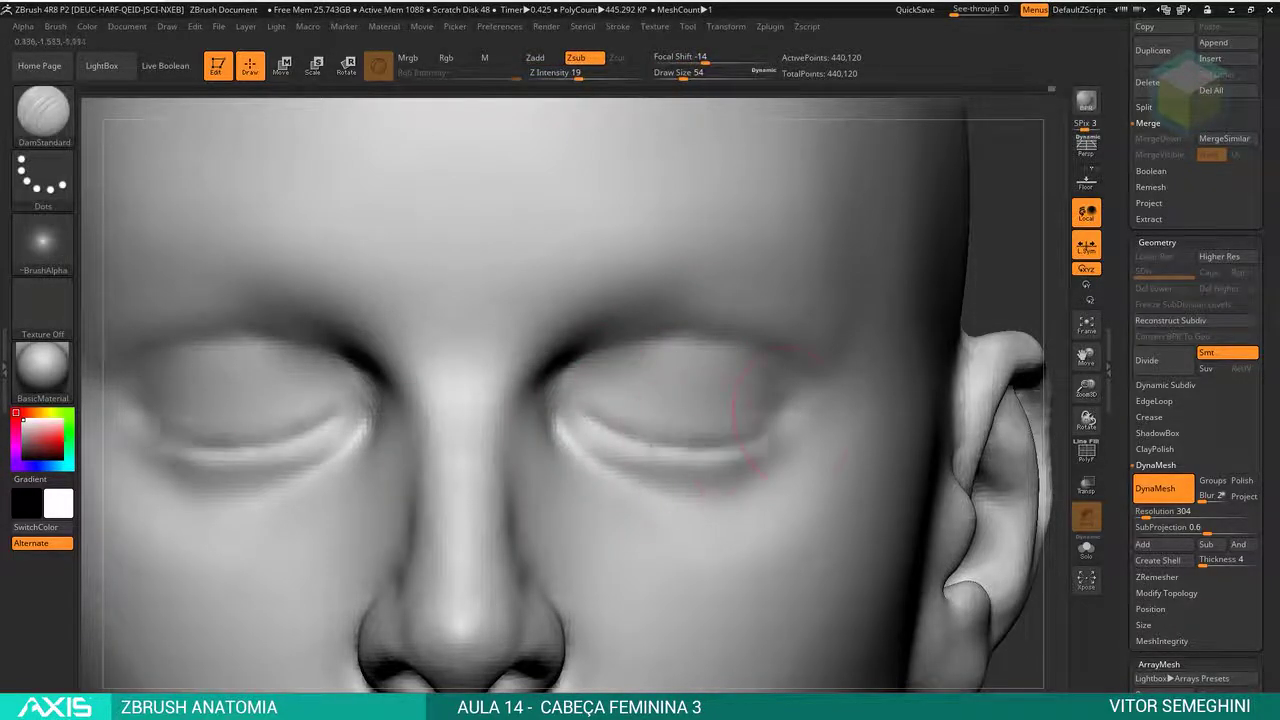
mouse_move(600, 415)
left_mouse_down()
mouse_move(640, 443)
mouse_move(740, 467)
mouse_move(790, 440)
left_mouse_up()
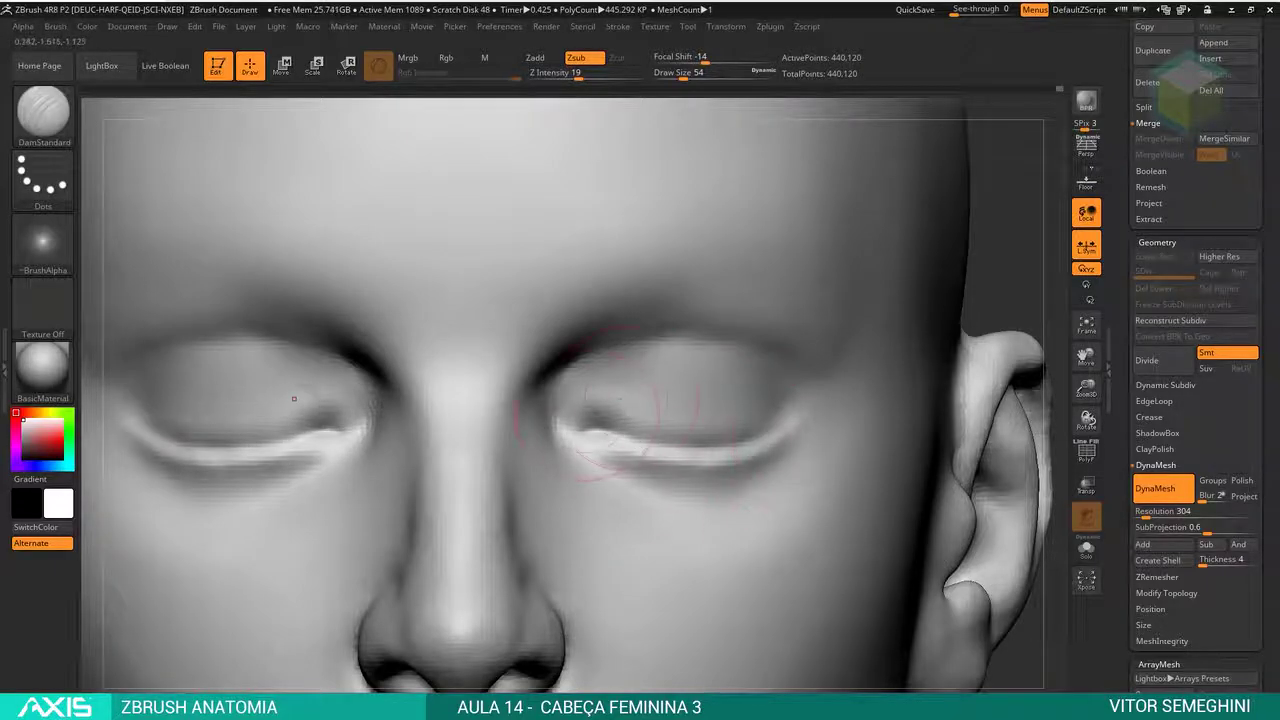
mouse_move(650, 368)
left_mouse_down()
mouse_move(597, 409)
mouse_move(705, 350)
mouse_move(775, 390)
mouse_move(795, 440)
left_mouse_up()
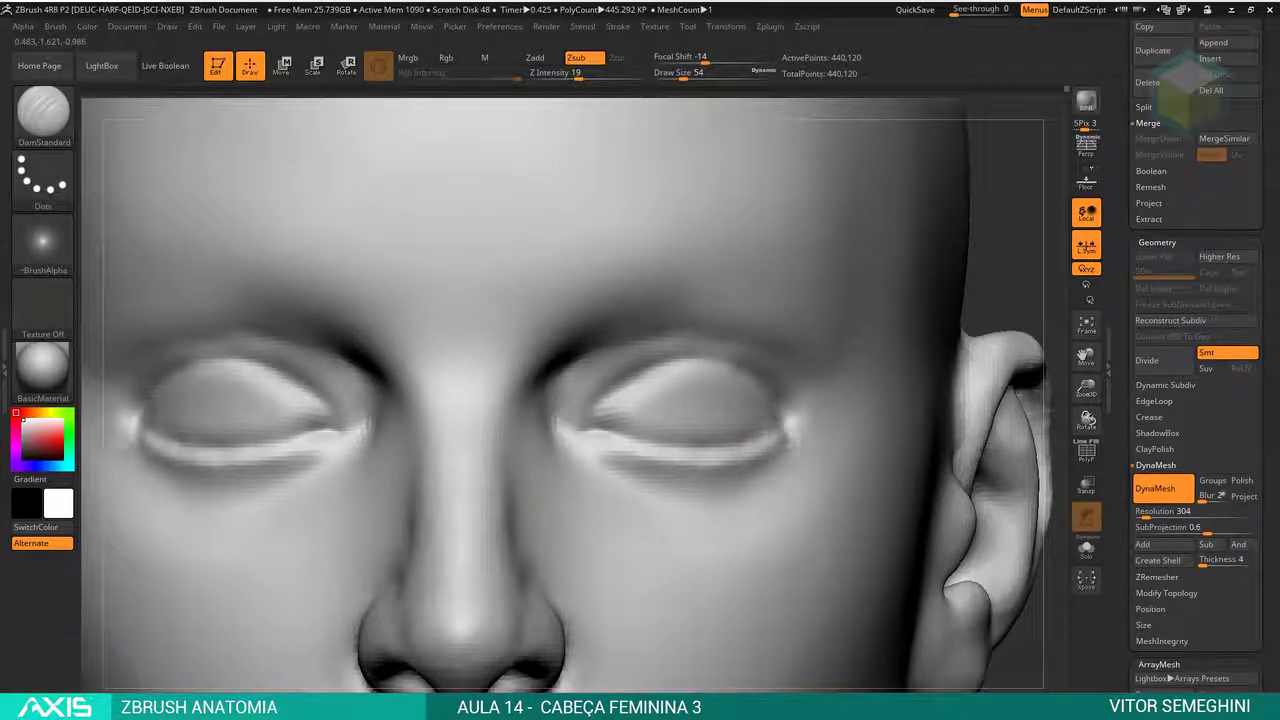
mouse_move(630, 378)
left_mouse_down()
mouse_move(680, 368)
mouse_move(740, 400)
left_mouse_up()
- Frame the whole head and inspect it from below
key("f")
left_click_drag(912, 295, 880, 320)
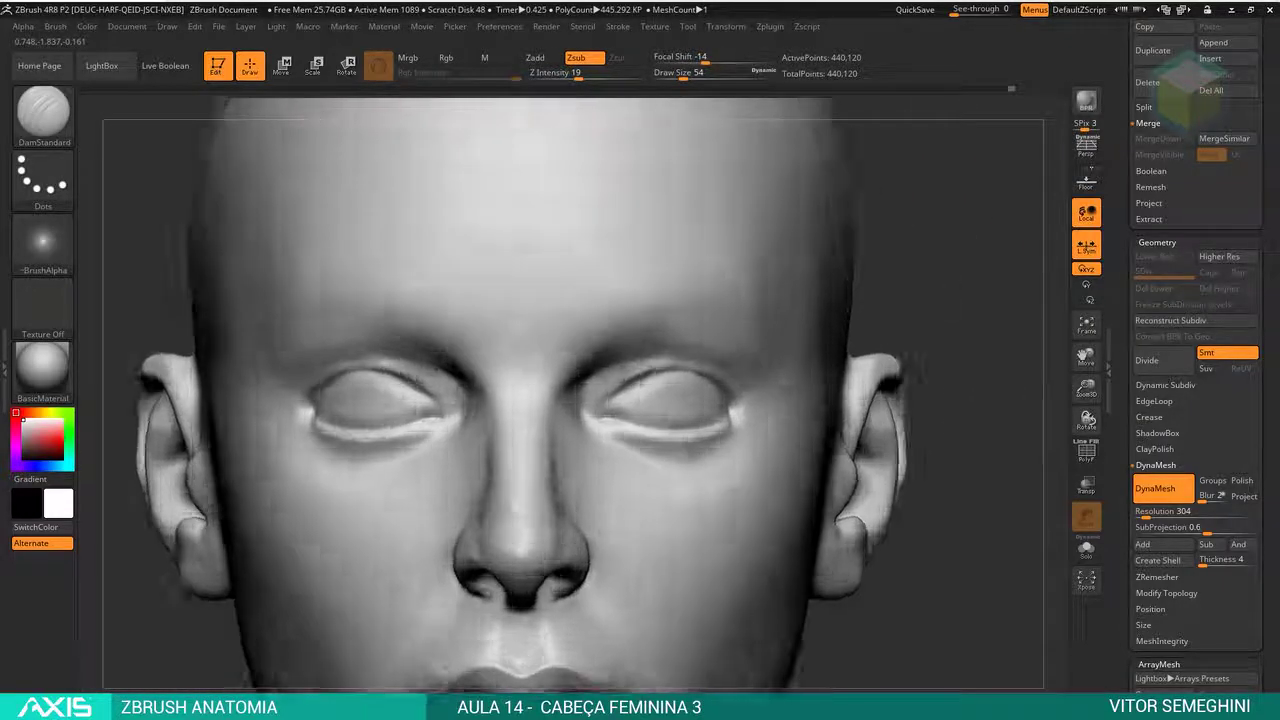
mouse_move(960, 450)
left_mouse_down()
mouse_move(960, 260)
mouse_move(960, 420)
left_mouse_up()
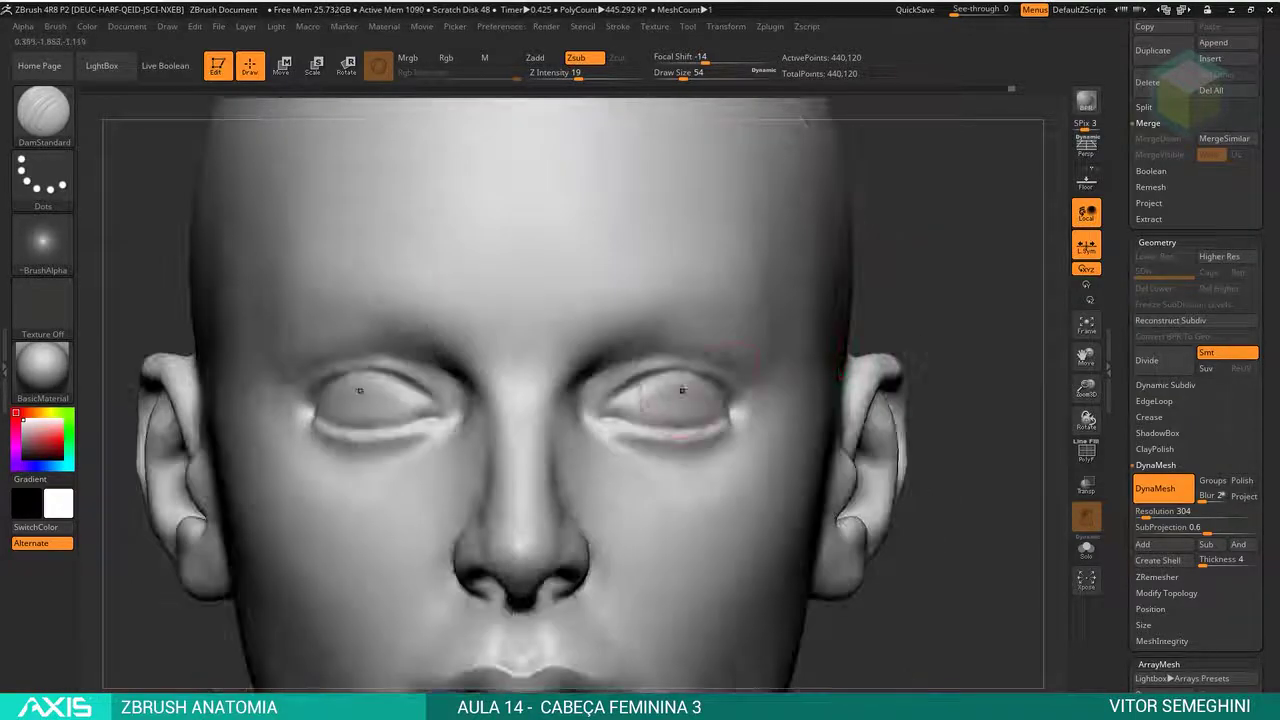
key("f")
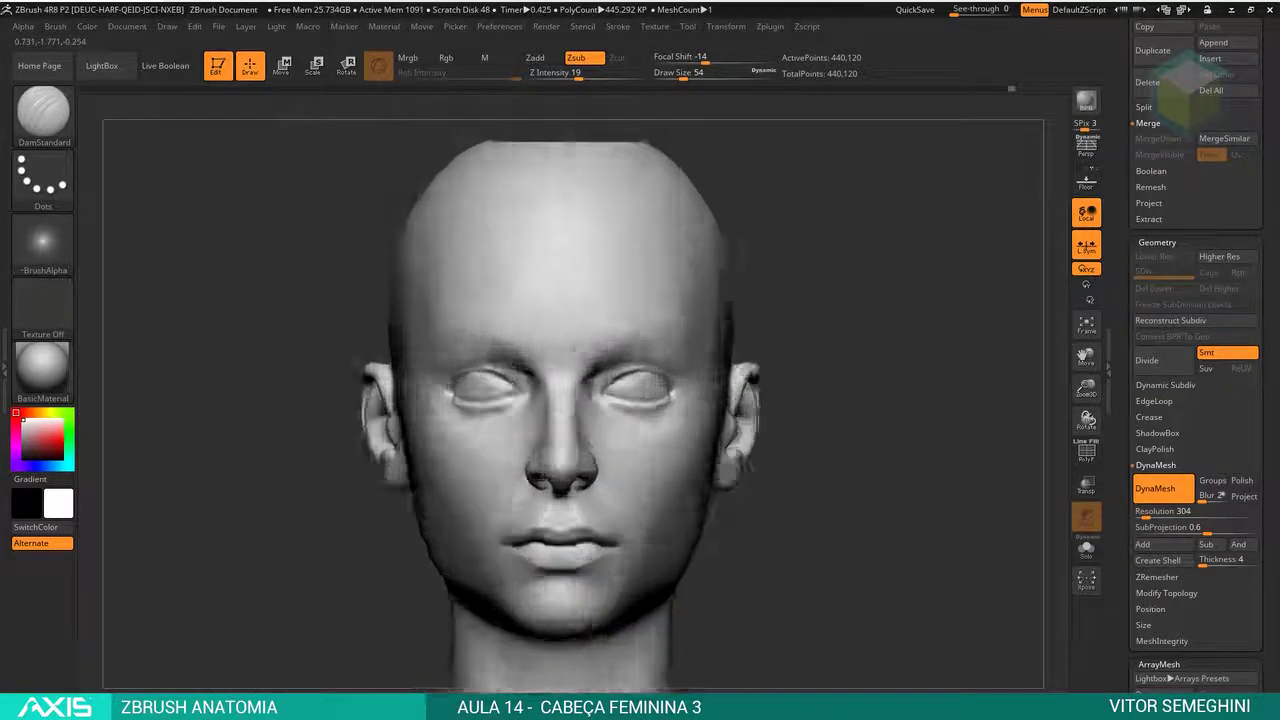
key("space")
- Select the Move brush and reframe the whole head and neck
left_click(600, 372)
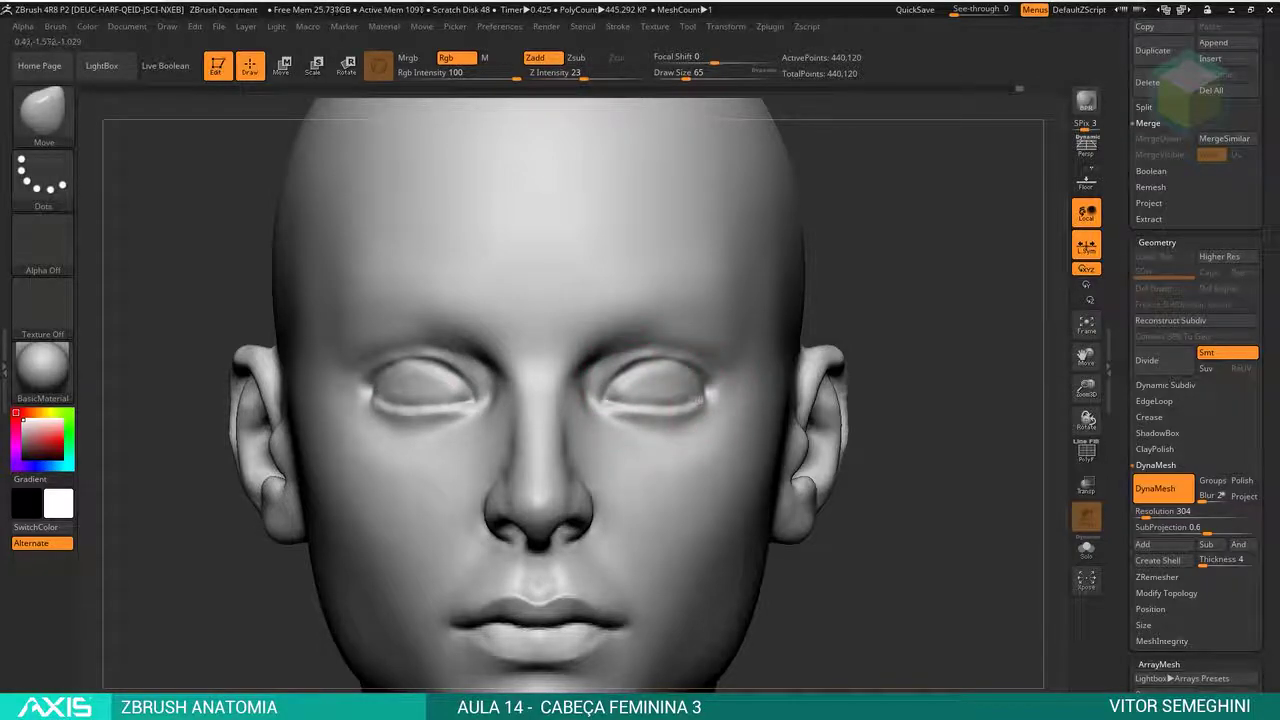
left_click_drag(760, 280, 745, 395)
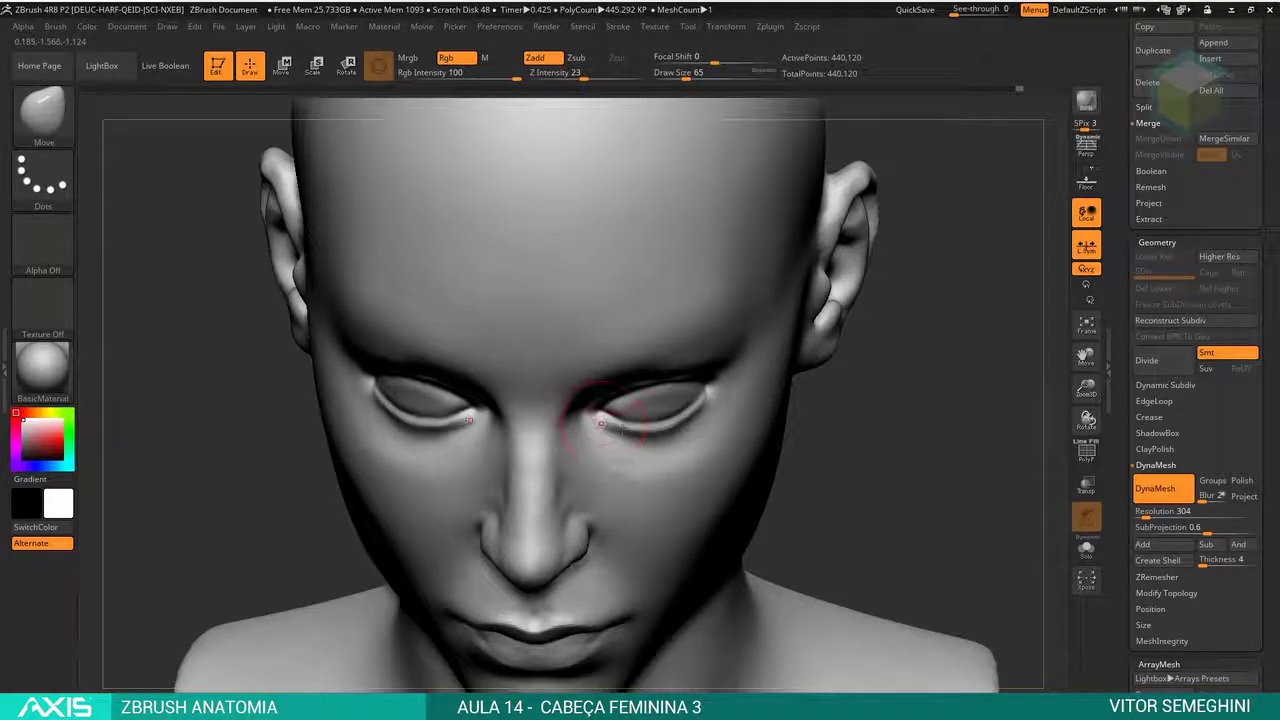
left_click_drag(745, 395, 723, 419, "shift")
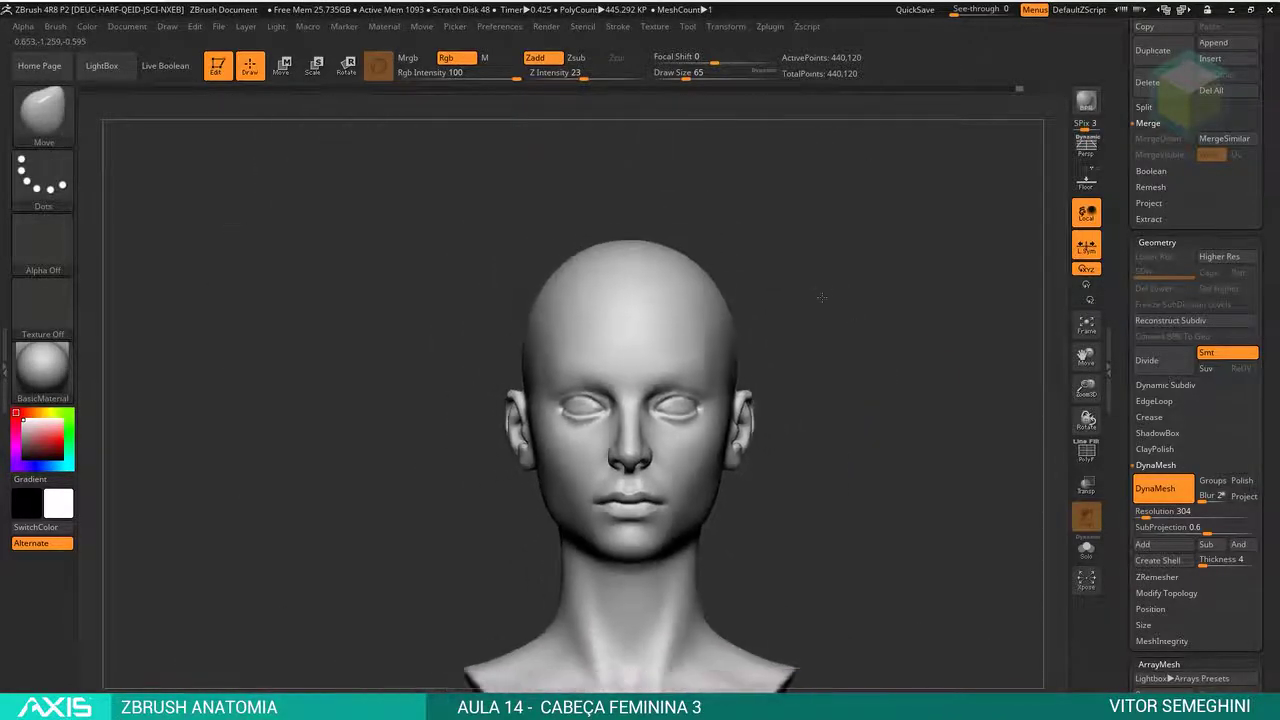
mouse_move(800, 330)
left_mouse_down("alt")
mouse_move(832, 277)
mouse_move(695, 348)
left_mouse_up("alt")
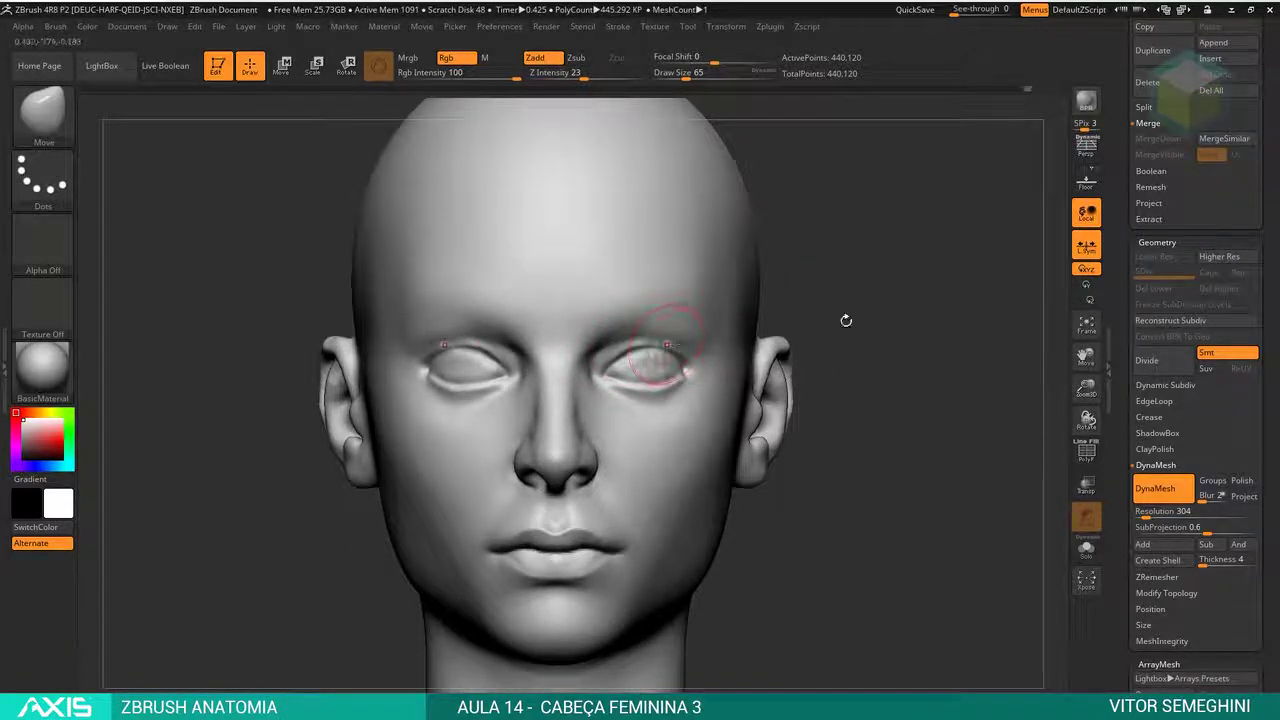
left_click_drag(846, 320, 814, 274, "alt")
- Insert a Sphere3D subtool and move it onto the eye with Transpose
left_click_drag(1264, 142, 1266, 267)
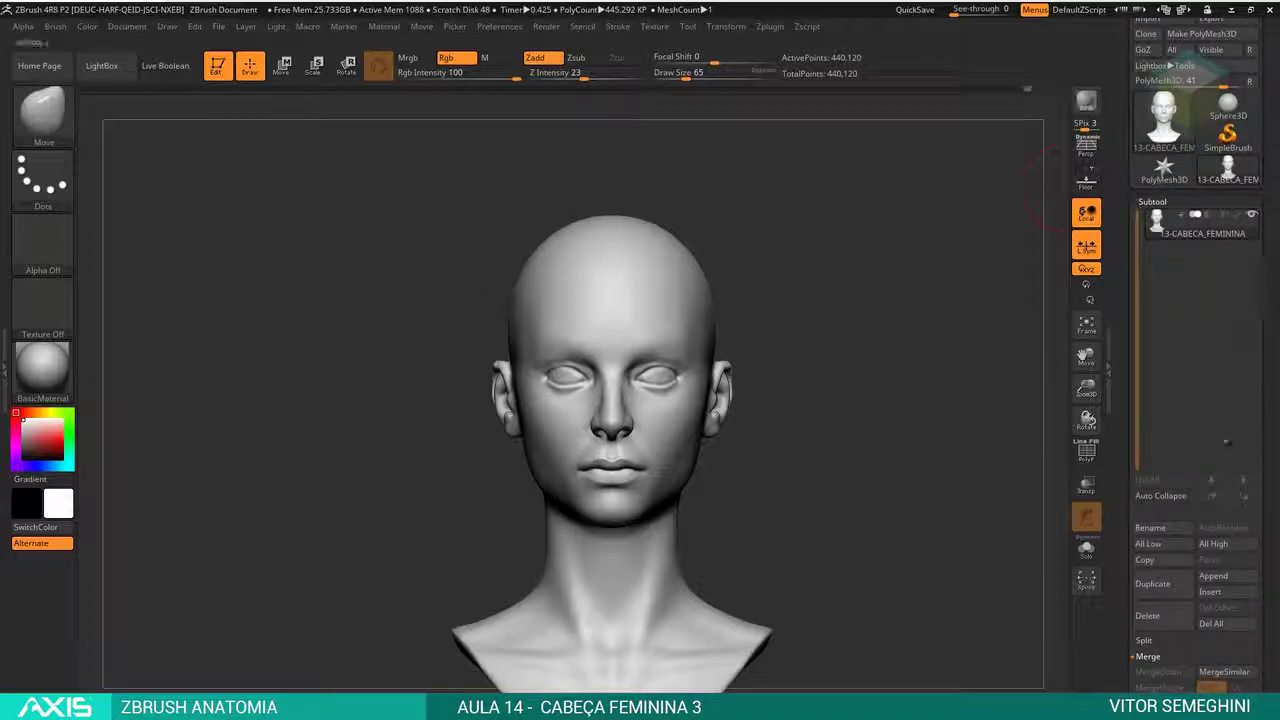
left_click(1210, 592)
left_click(760, 383)
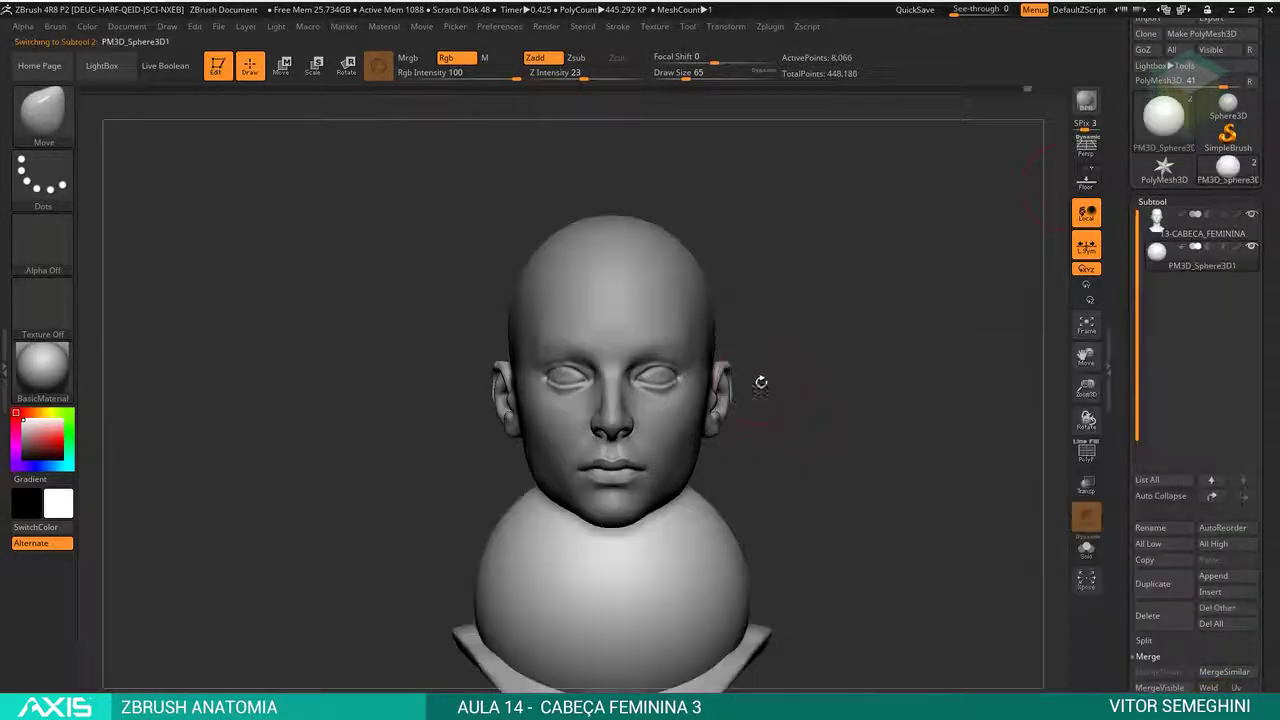
key("w")
mouse_move(608, 600)
left_mouse_down()
mouse_move(700, 330)
mouse_move(657, 378)
left_mouse_up()
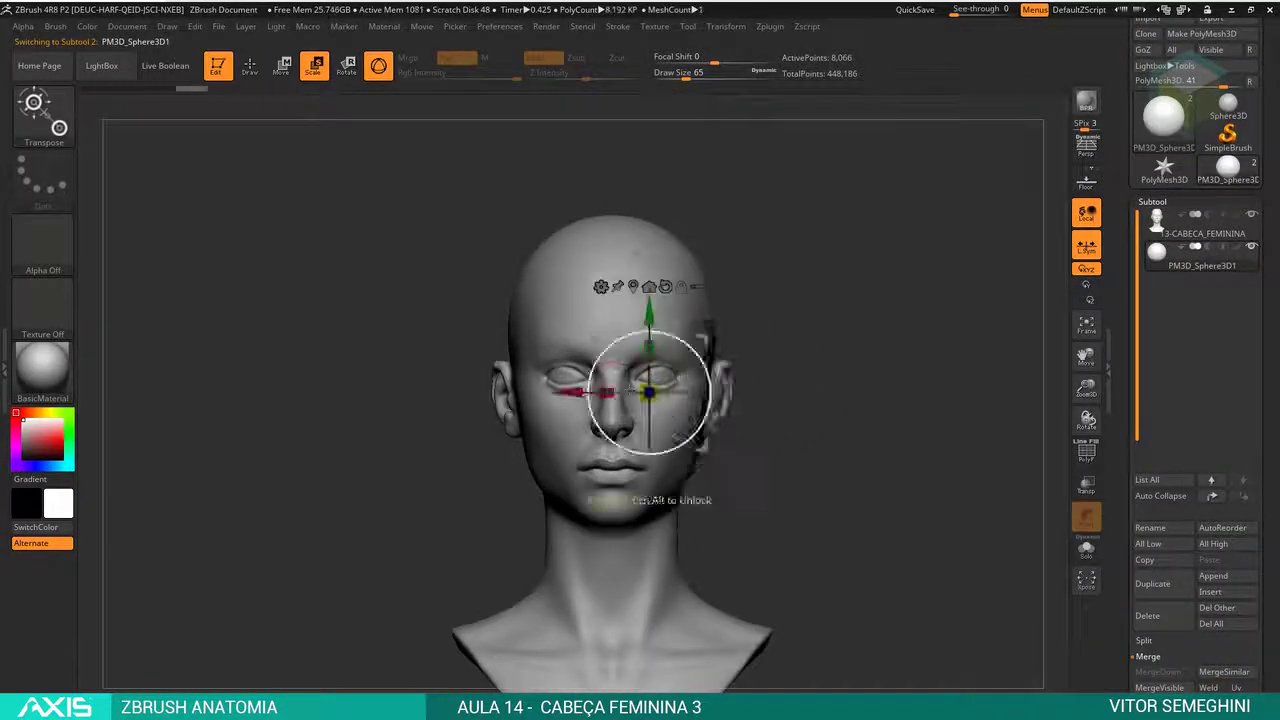
- Scale the sphere down to eyeball size and make the head subtool active again
left_click_drag(850, 500, 675, 500, "alt")
right_click_drag(483, 370, 600, 380)
key("q")
left_click(260, 400, "alt")
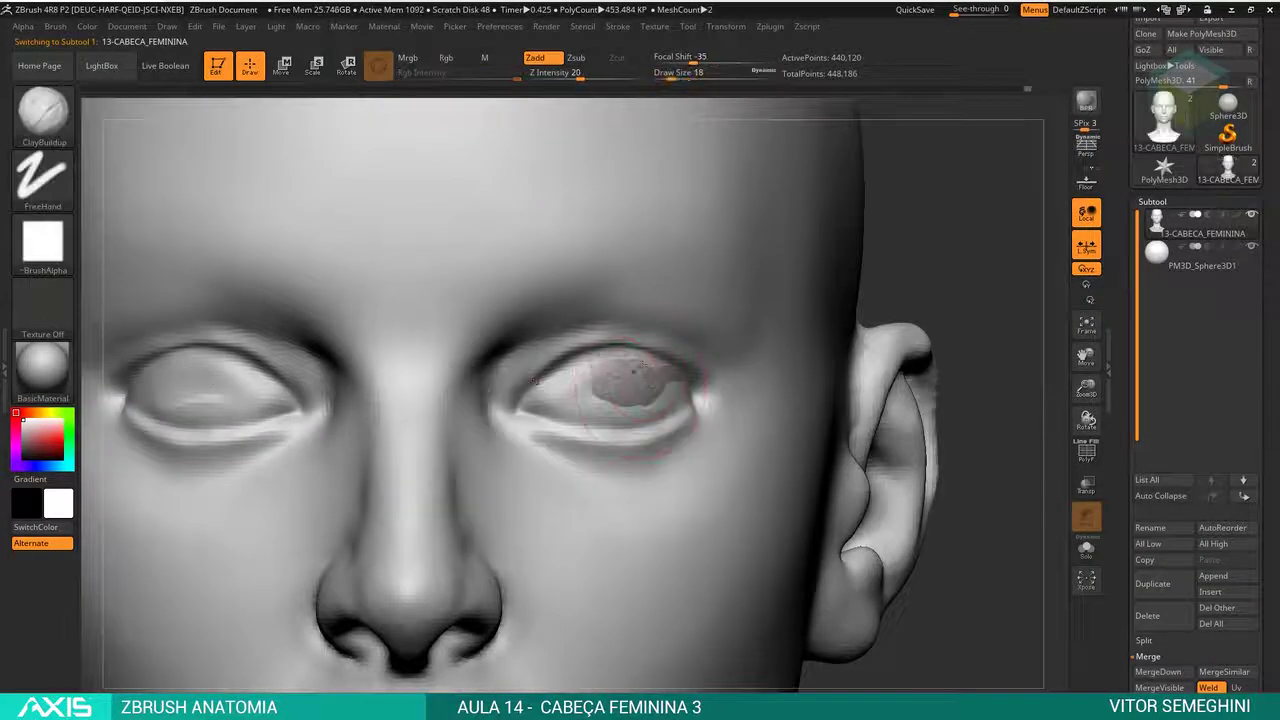
- Smooth the lids around both eye sockets with an enlarged brush
mouse_move(285, 400)
left_mouse_down("shift")
mouse_move(180, 410)
mouse_move(140, 390)
mouse_move(260, 405)
mouse_move(247, 380)
left_mouse_up("shift")
key("space")
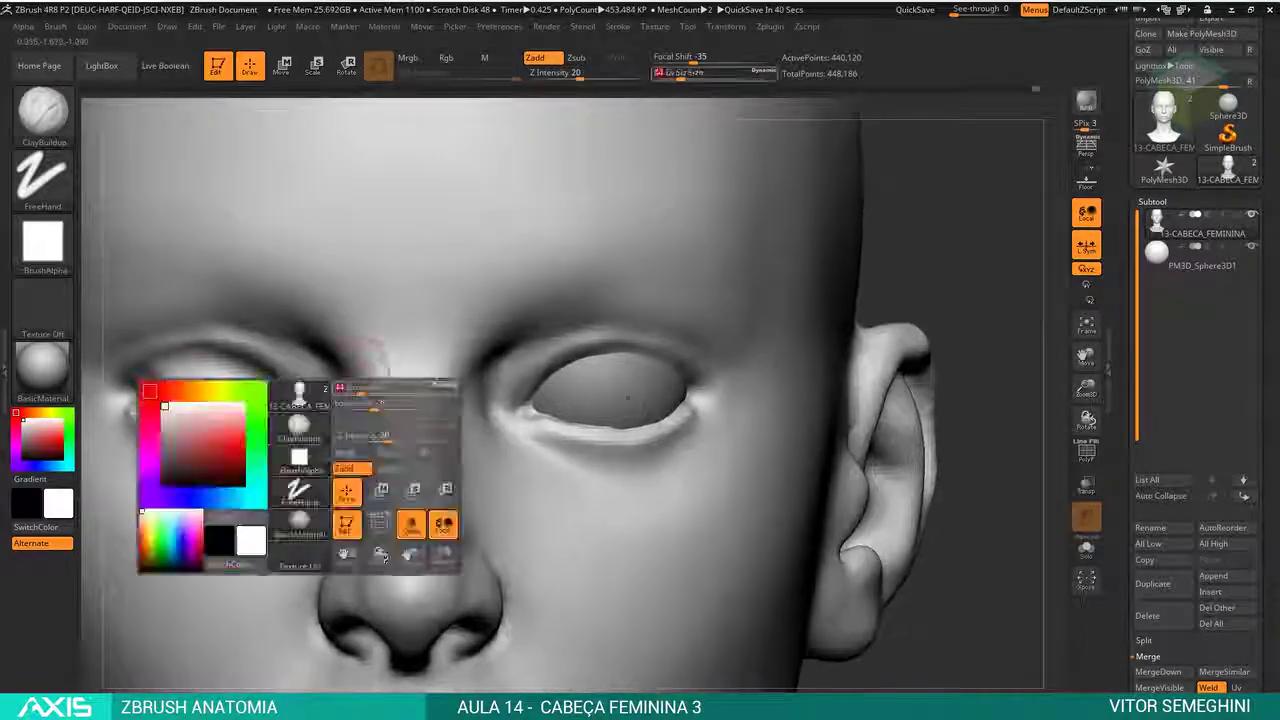
left_click_drag(170, 390, 280, 395, "shift")
left_click_drag(960, 400, 885, 380, "alt")
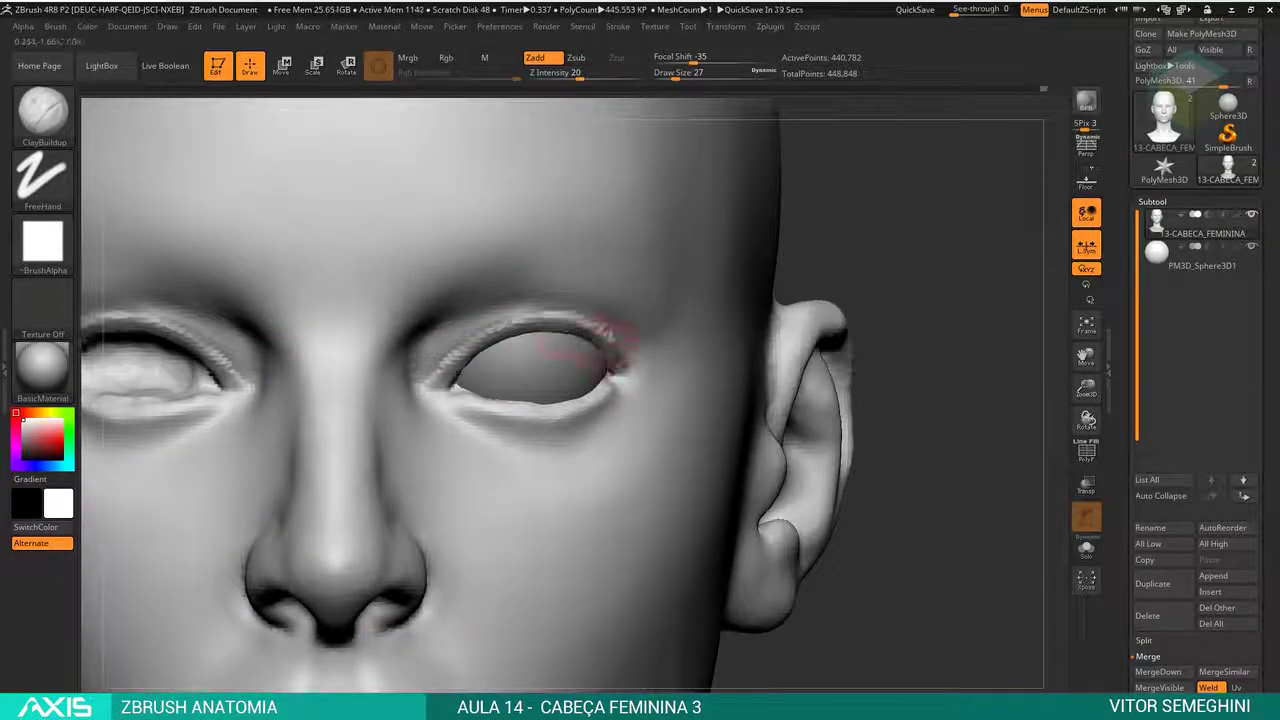
key("space")
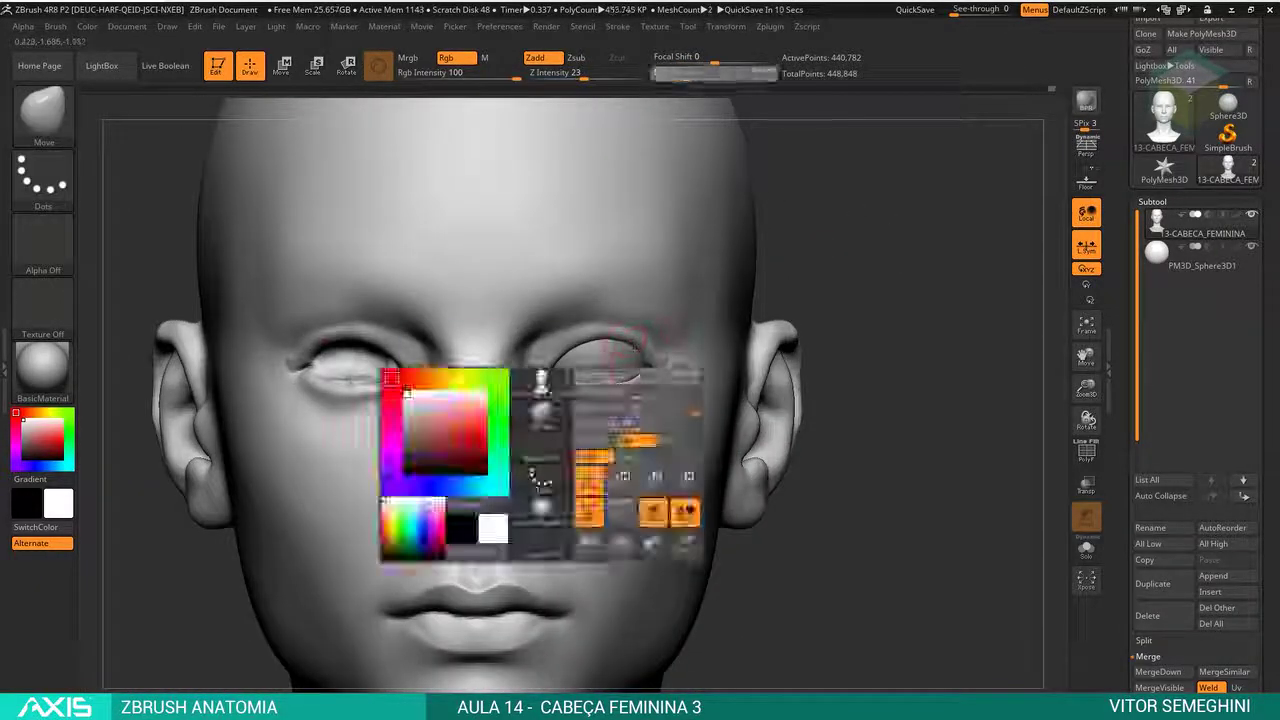
- Orbit the head to inspect the eyelids from the front and from below
left_click_drag(900, 300, 864, 294)
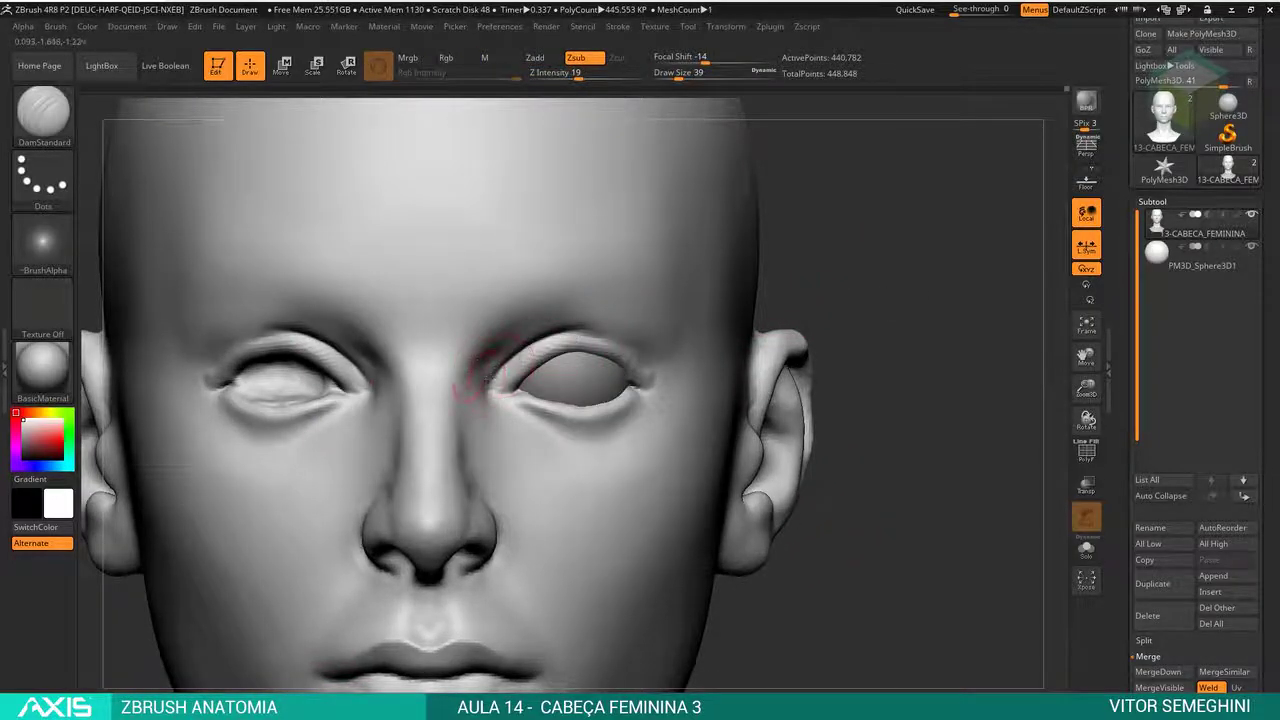
left_click_drag(880, 300, 487, 404, "shift")
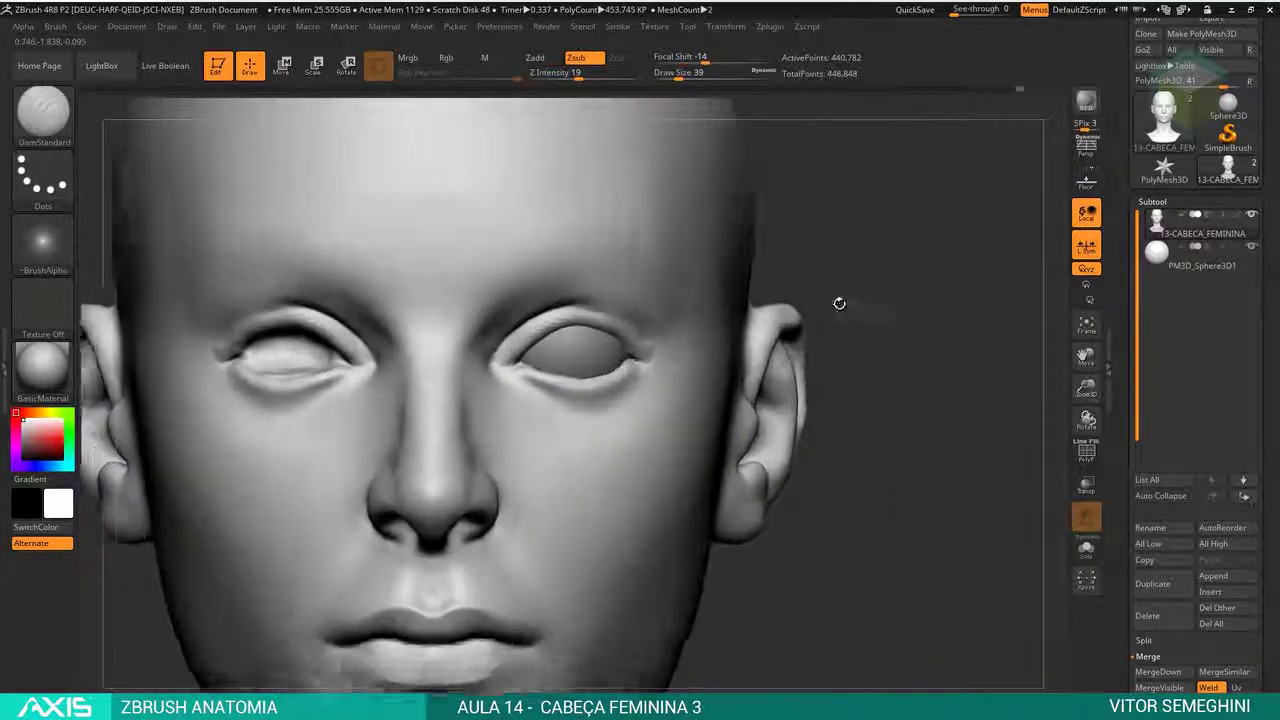
mouse_move(837, 300)
left_mouse_down("shift")
mouse_move(424, 337)
mouse_move(600, 372)
left_mouse_up("shift")
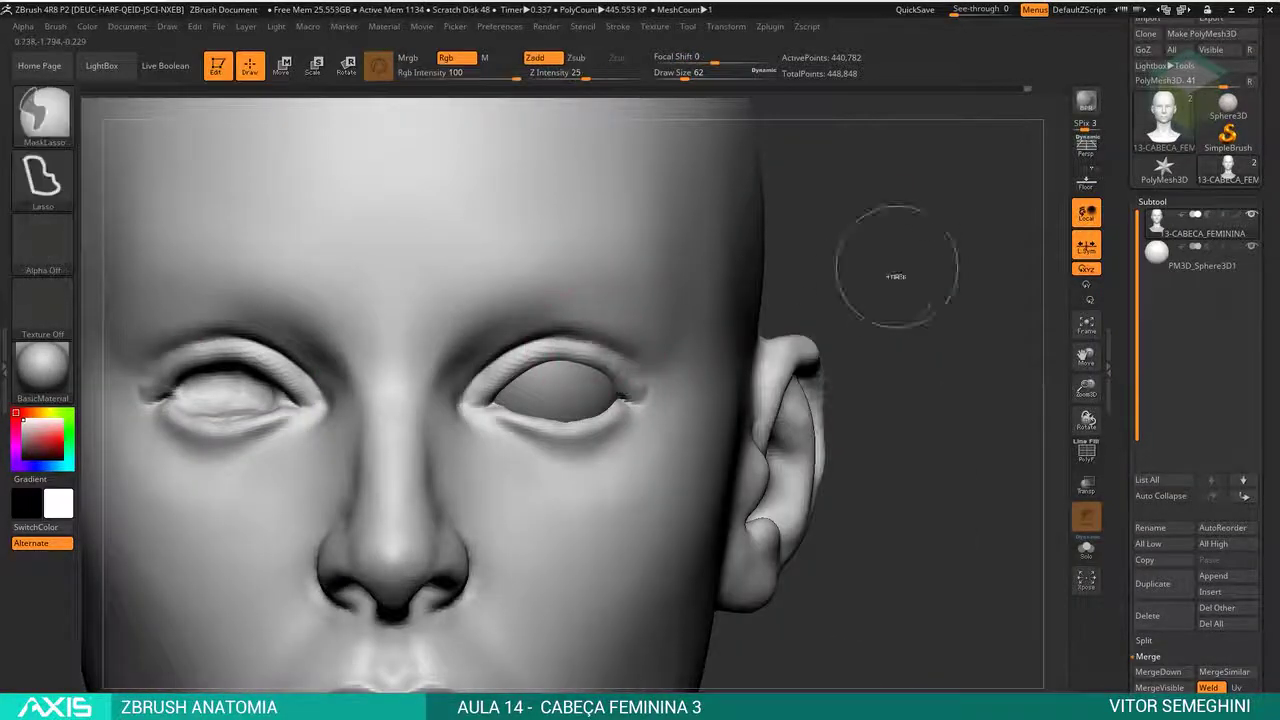
left_click_drag(886, 271, 1027, 90)
left_click_drag(475, 340, 481, 370)
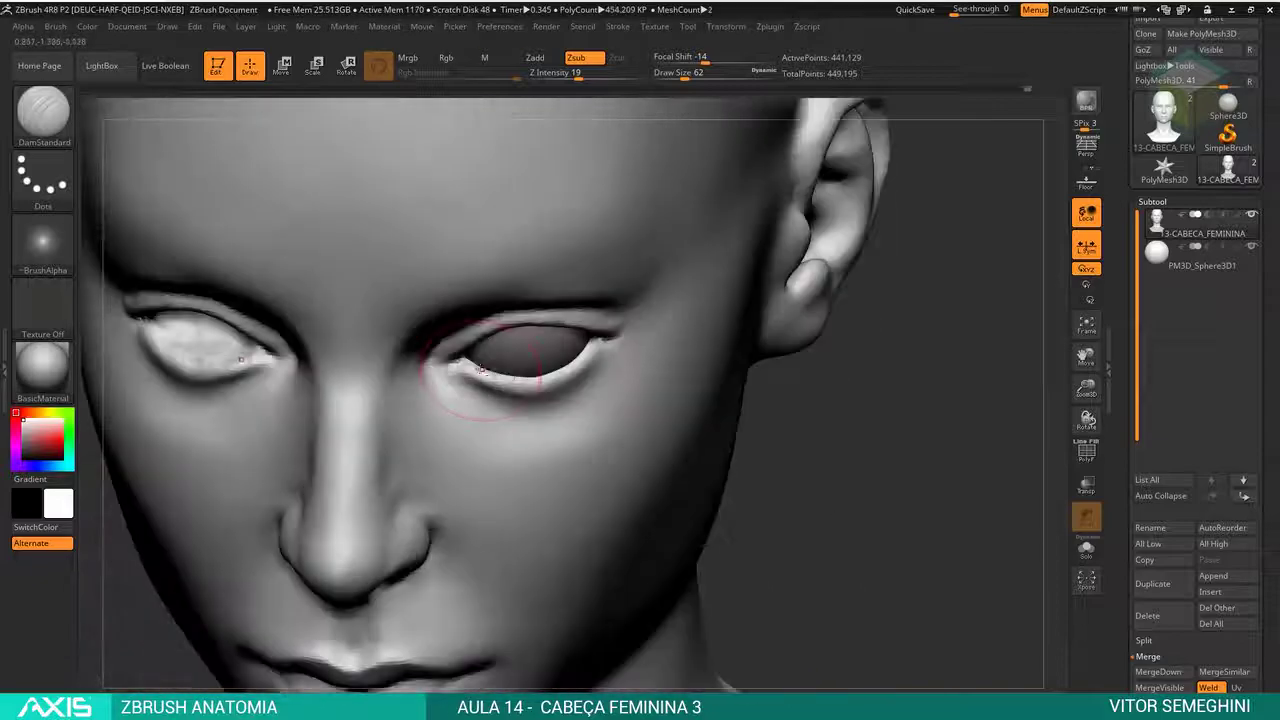
left_click_drag(560, 371, 575, 380, "shift")
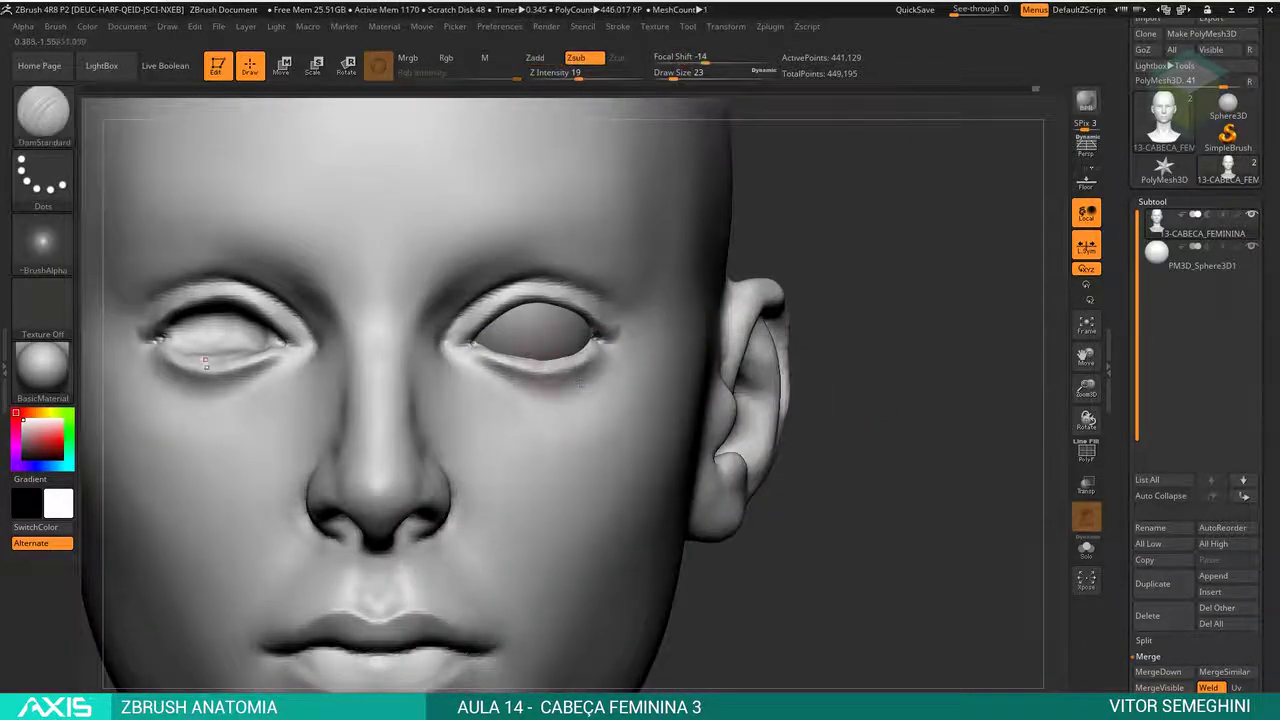
- Switch to the Move brush and check the eyelid fit from below and three-quarter views
key("b")
key("m")
key("v")
key("w")
key("q")
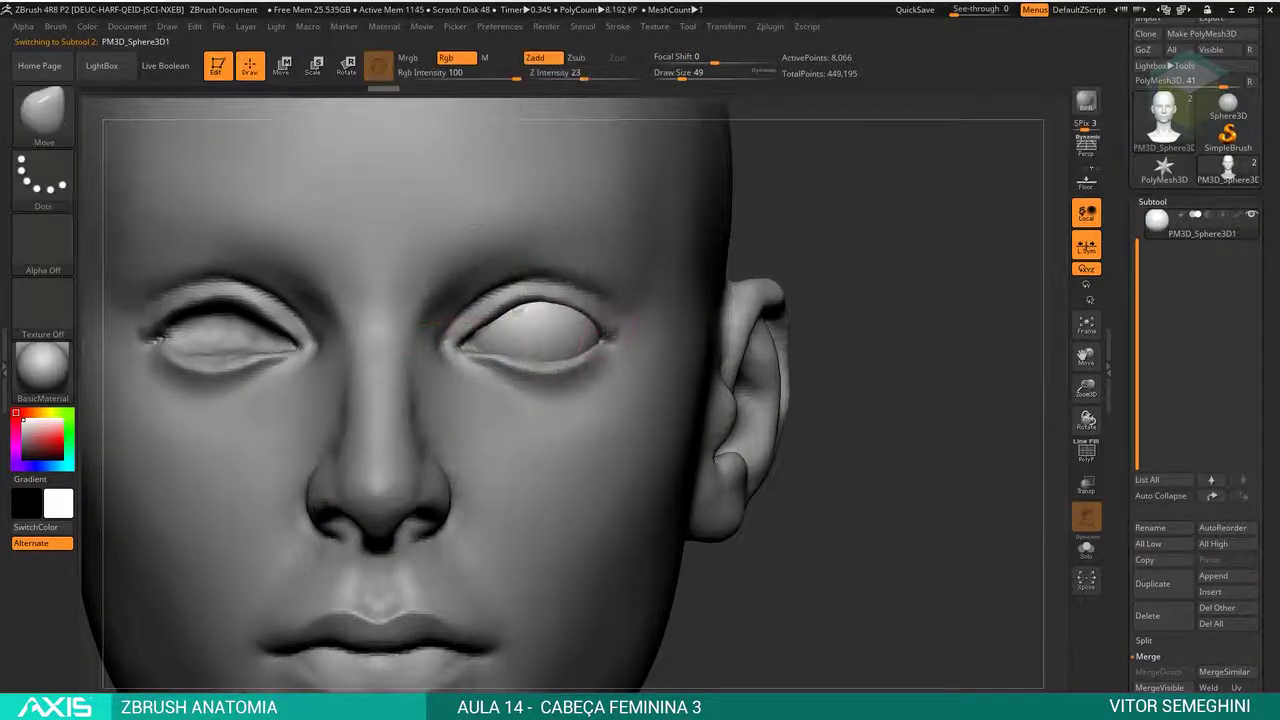
mouse_move(575, 400)
left_mouse_down()
mouse_move(594, 312)
mouse_move(555, 330)
left_mouse_up()
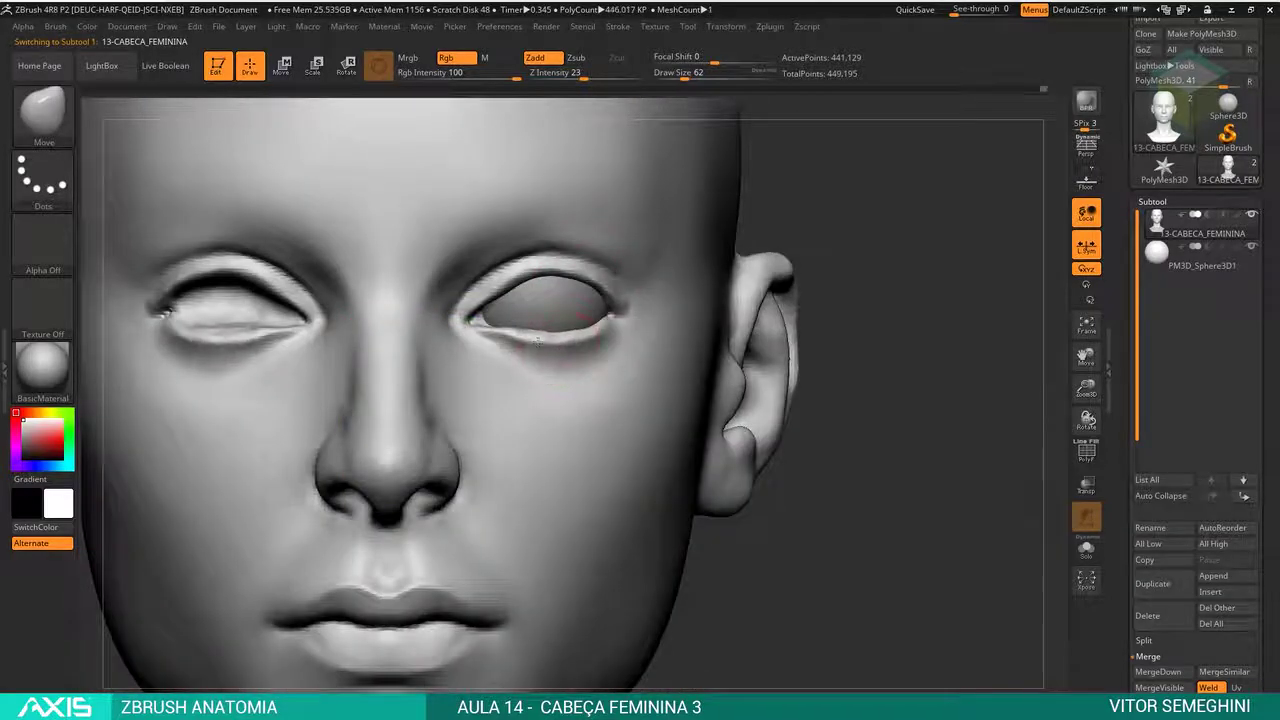
right_click_drag(570, 360, 760, 237)
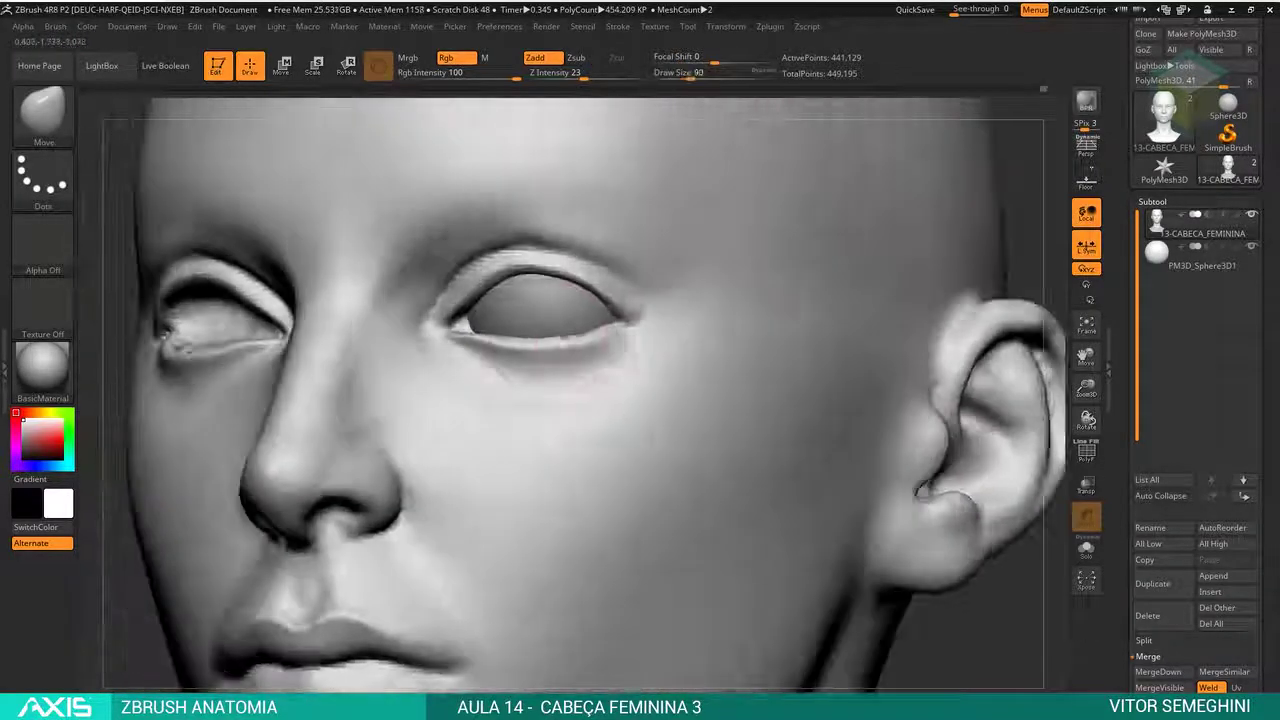
right_click_drag(683, 275, 787, 278)
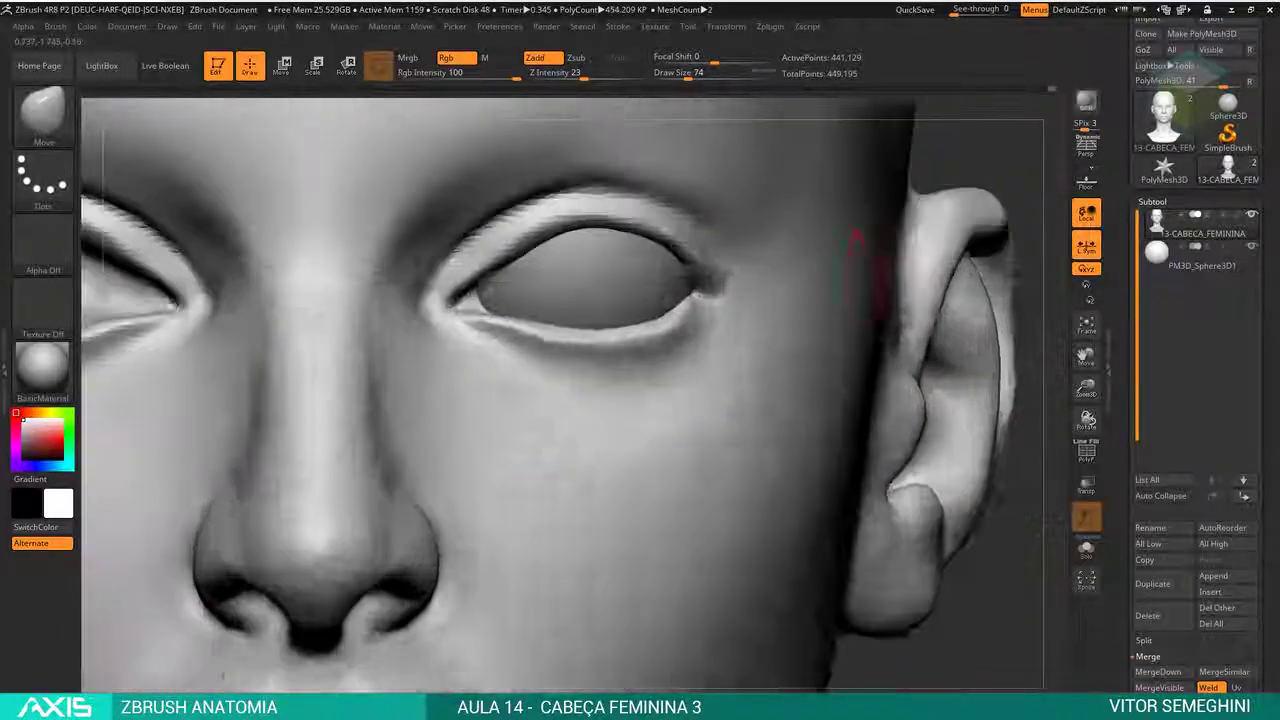
- Sculpt the lids around the mirrored eyeball pair with ClayBuildup and select the eyeball subtool
key("b")
key("c")
key("b")
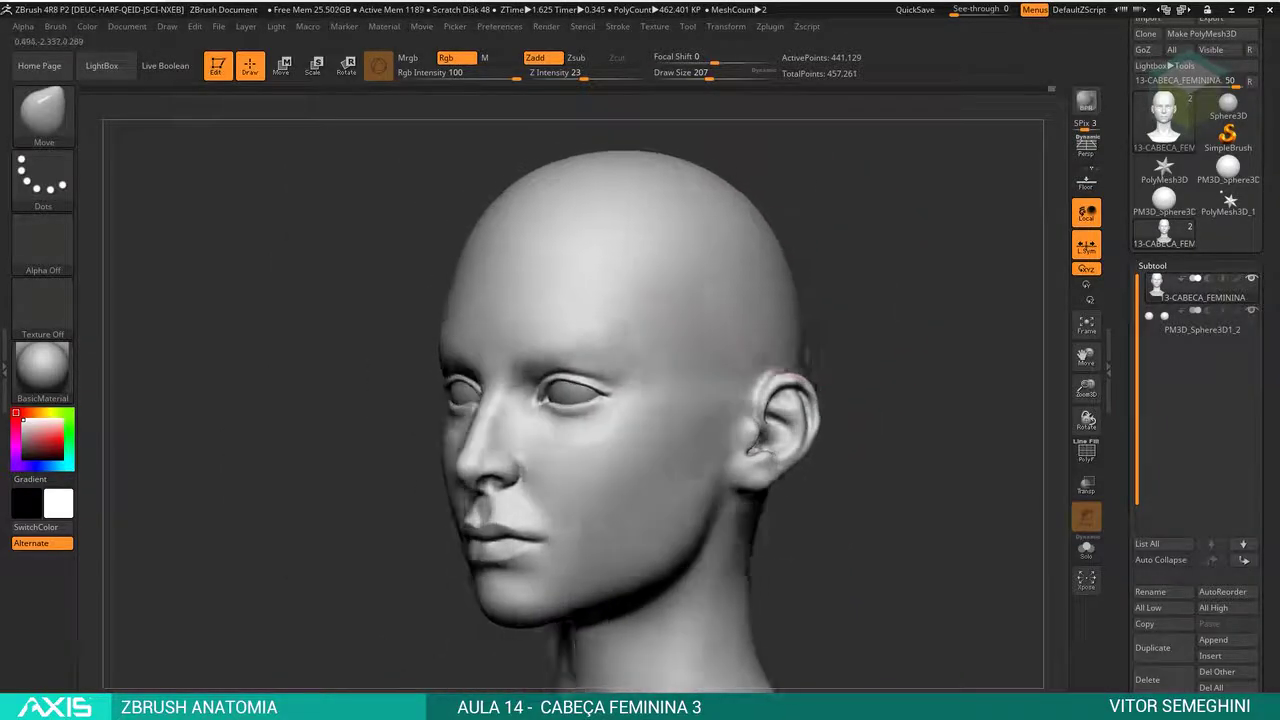
mouse_move(611, 249)
right_mouse_down()
mouse_move(761, 310)
mouse_move(849, 297)
mouse_move(784, 304)
right_mouse_up()
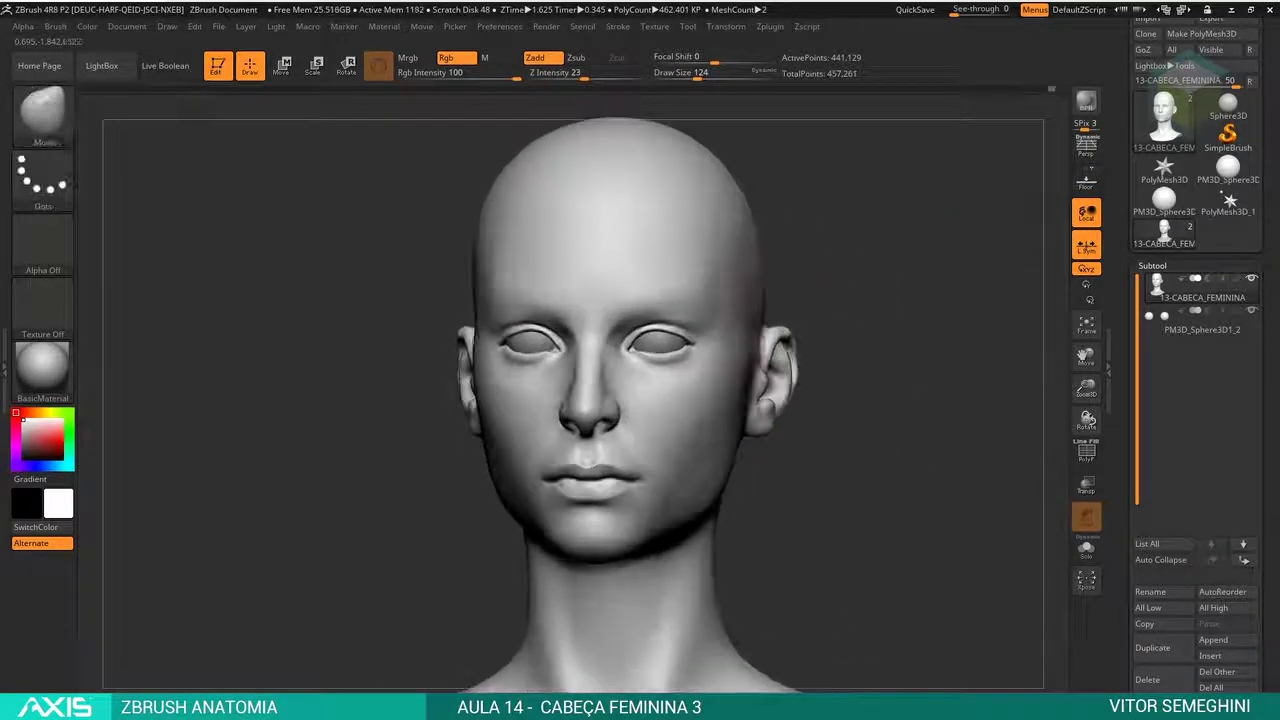
mouse_move(838, 315)
right_mouse_down()
mouse_move(790, 305)
mouse_move(843, 306)
right_mouse_up()
left_click(455, 365, "alt")
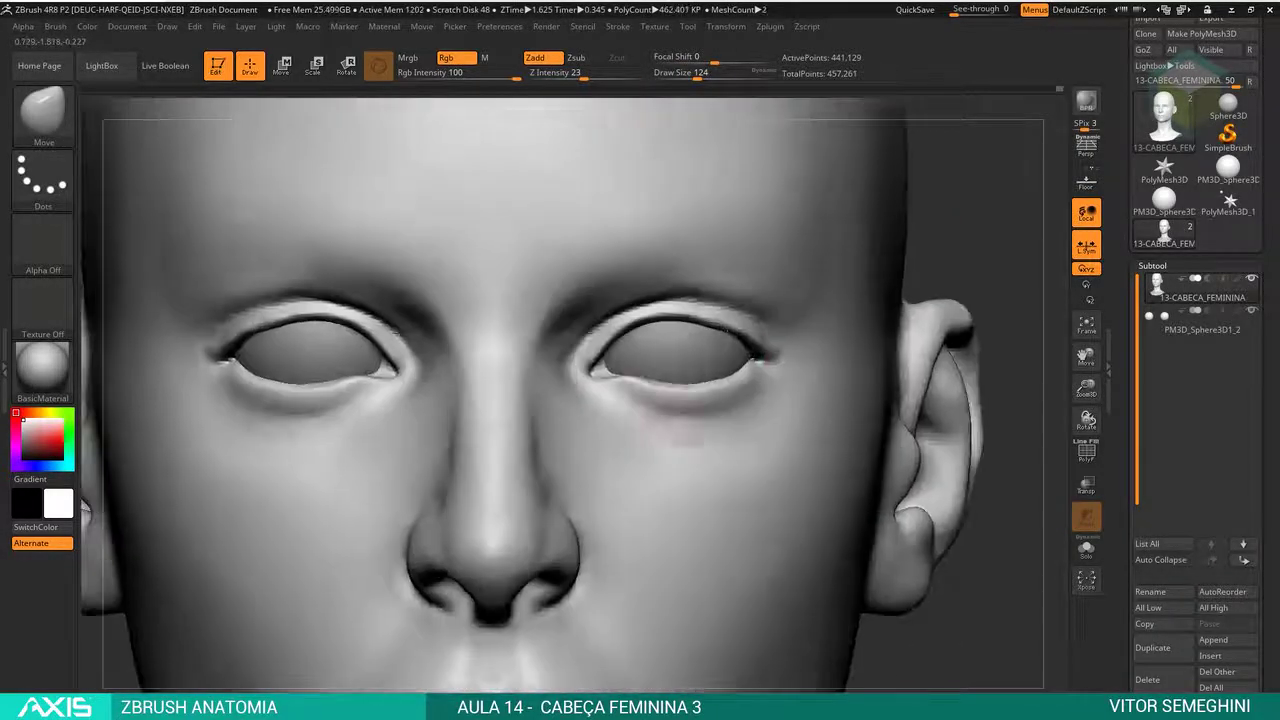
right_click_drag(901, 249, 933, 298)
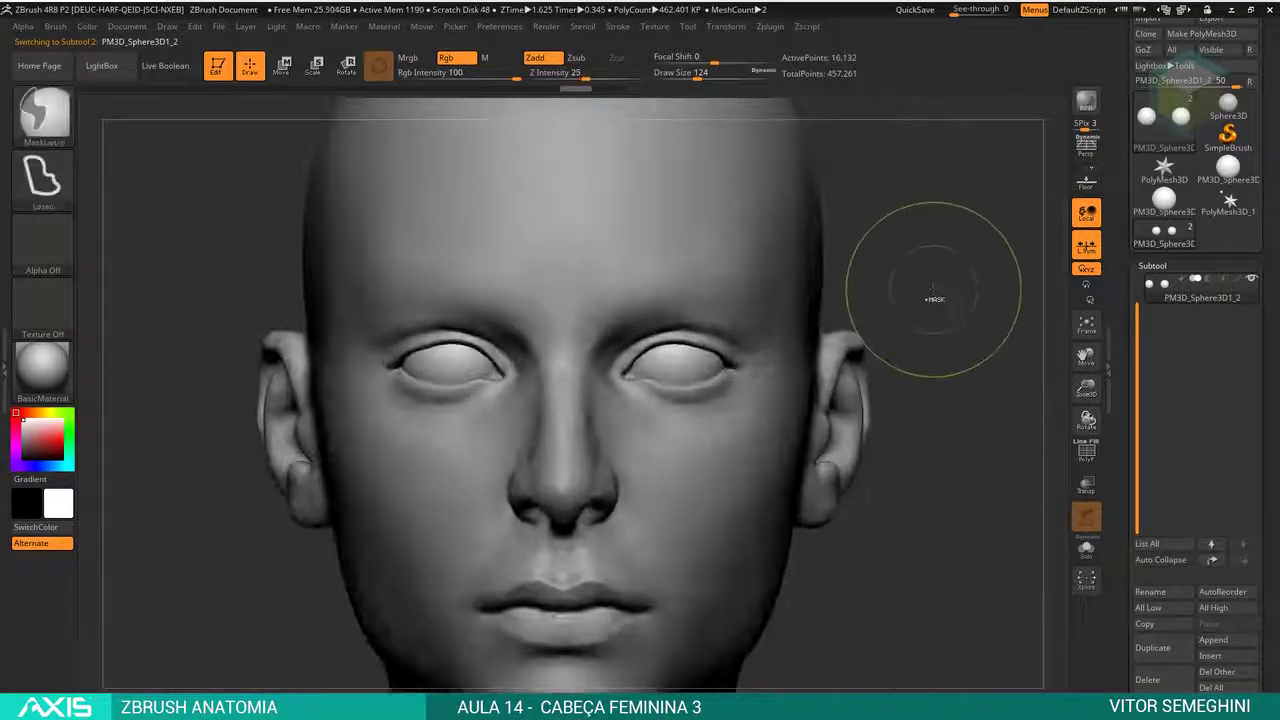
- Scale the small sphere piece with Transpose and check it from the side
key("e")
mouse_move(455, 357)
right_mouse_down()
mouse_move(381, 361)
mouse_move(643, 371)
mouse_move(590, 215)
right_mouse_up()
key("q")
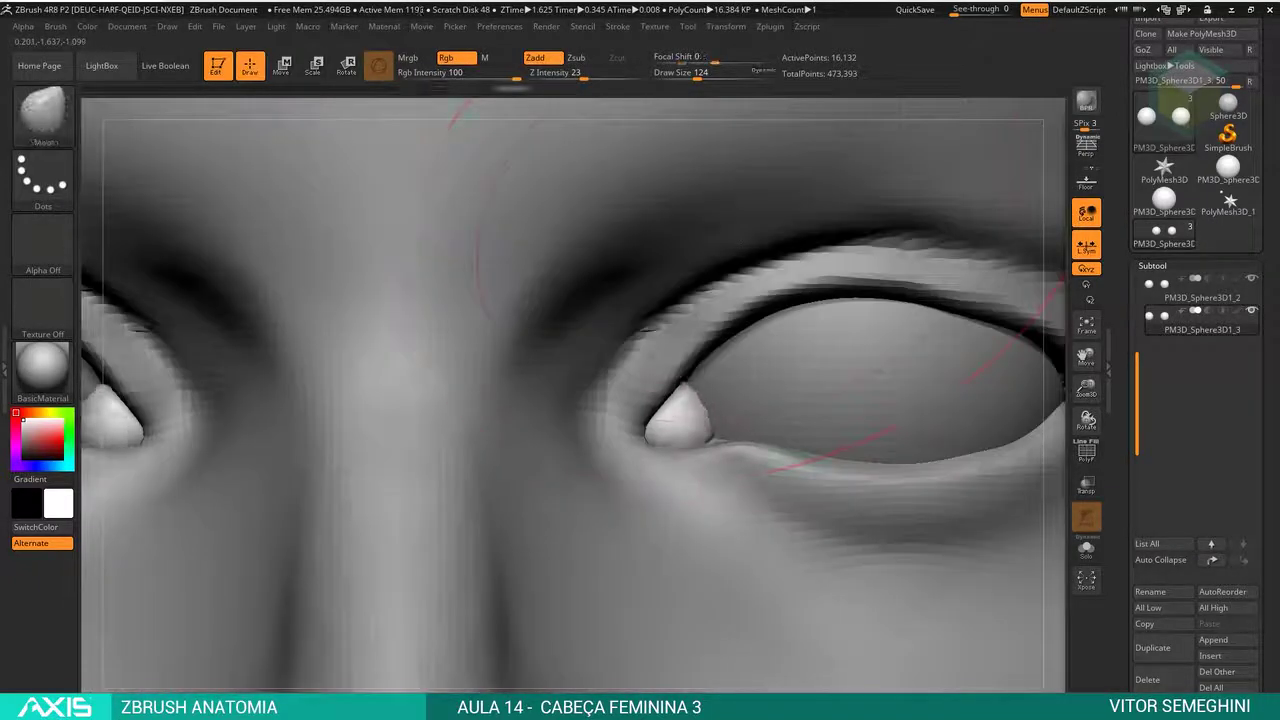
right_click_drag(100, 410, 690, 437)
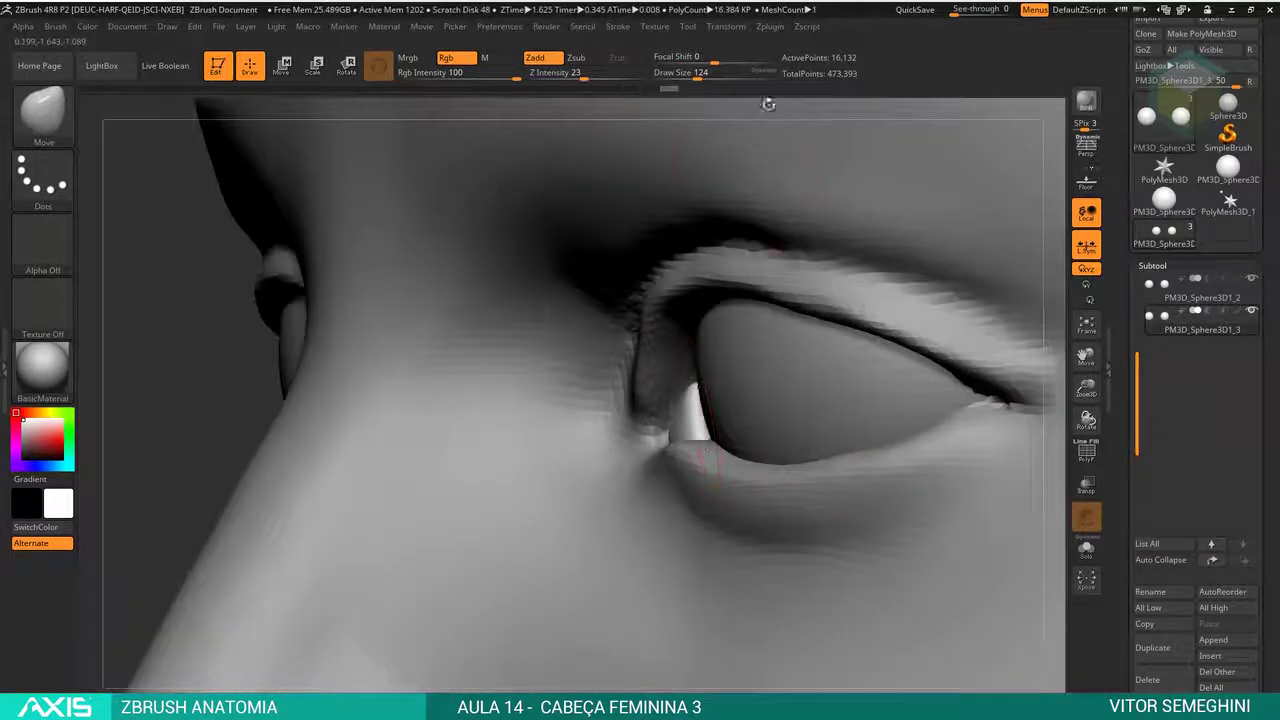
right_click_drag(768, 104, 735, 300)
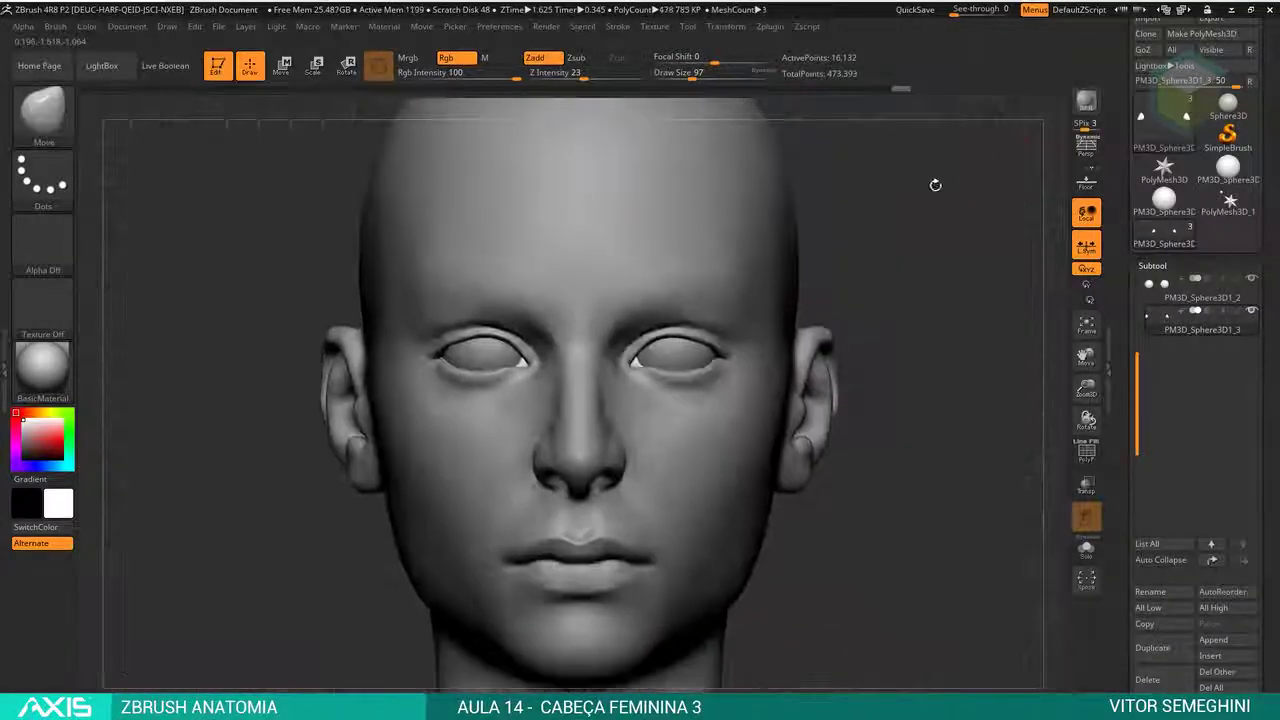
- Shape the tear-duct piece with ClayBuildup and DamStandard at the inner eye corners
key("space")
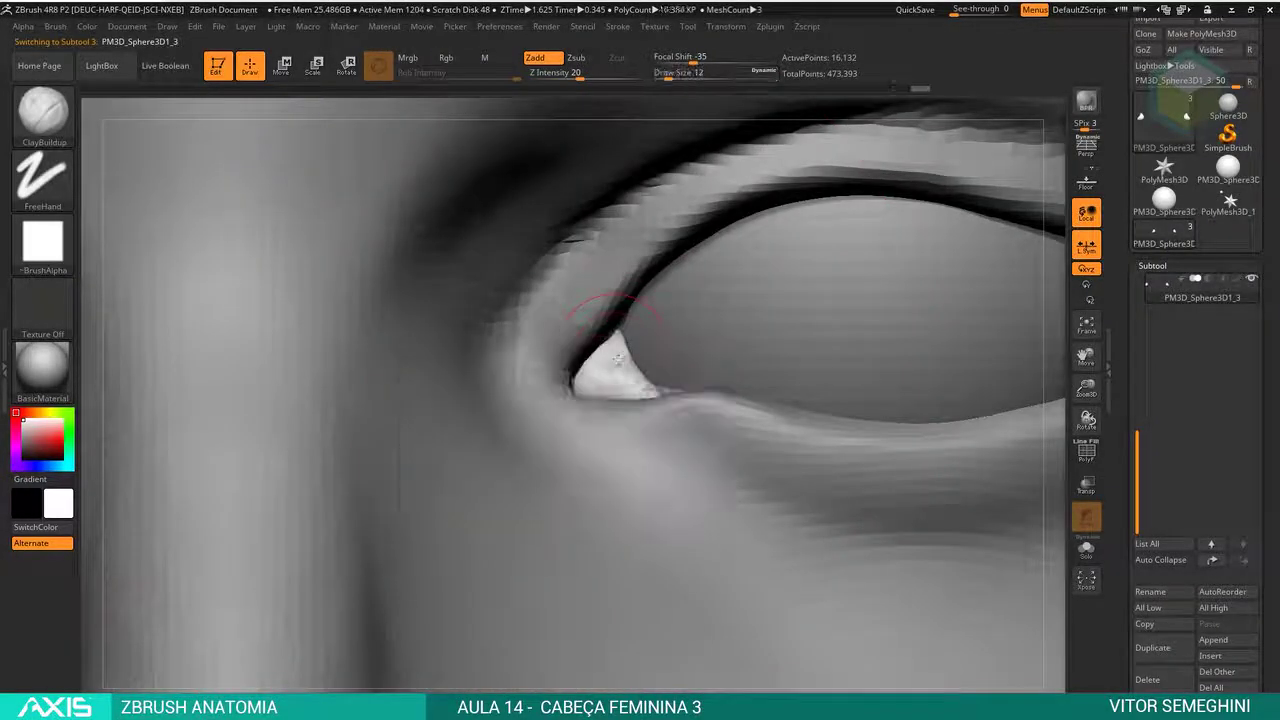
key("b")
key("d")
key("s")
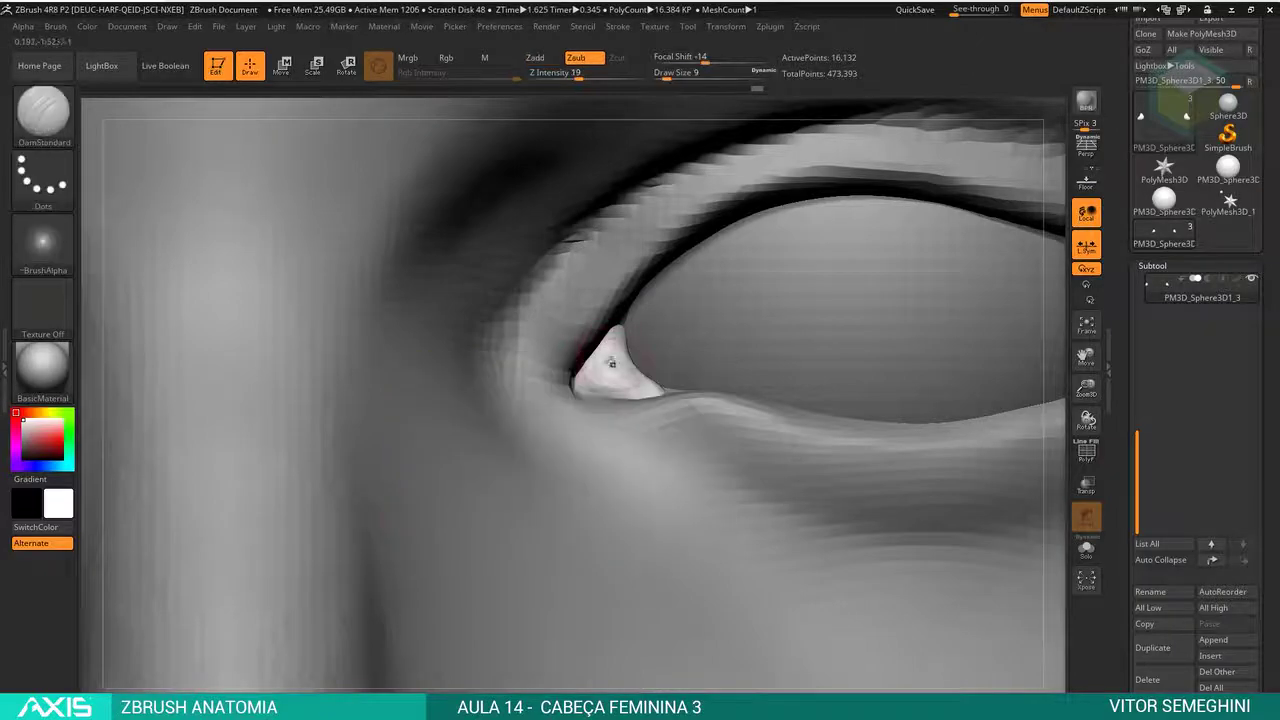
right_click_drag(622, 350, 883, 243, "ctrl")
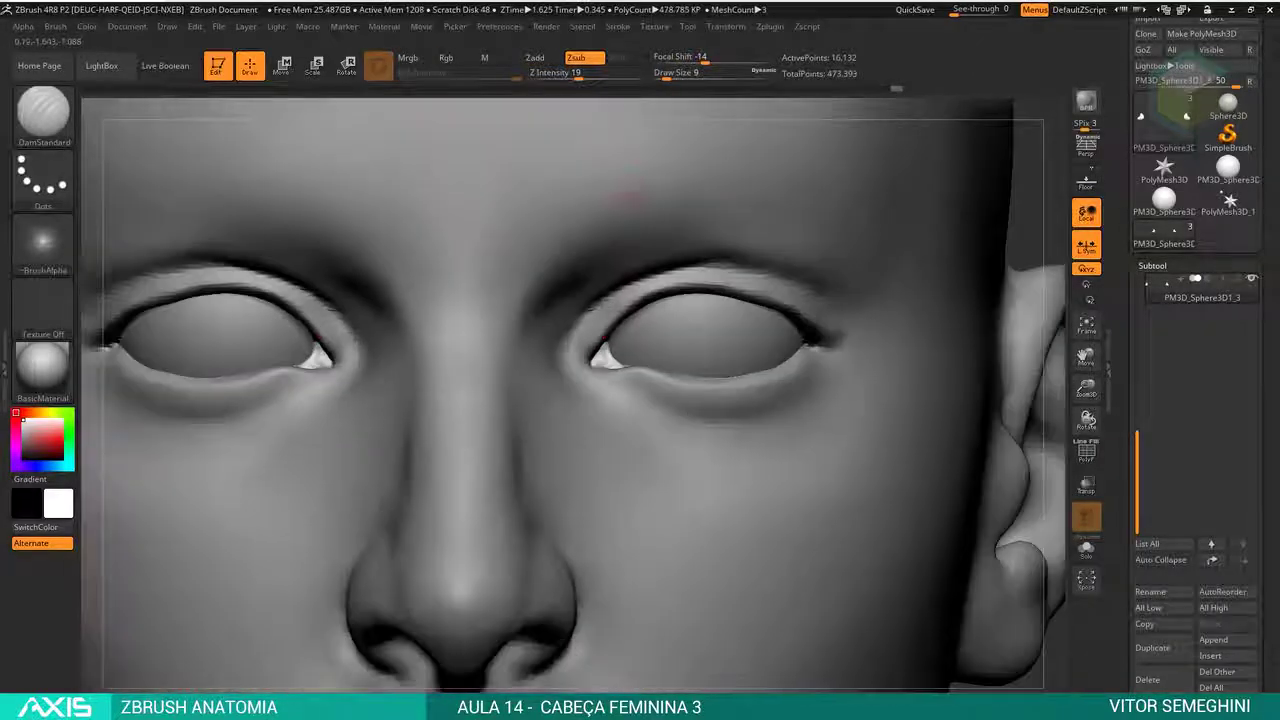
left_click(700, 326, "alt")
- Switch to the Move brush and zoom in closer on the face
key("b")
key("m")
key("v")
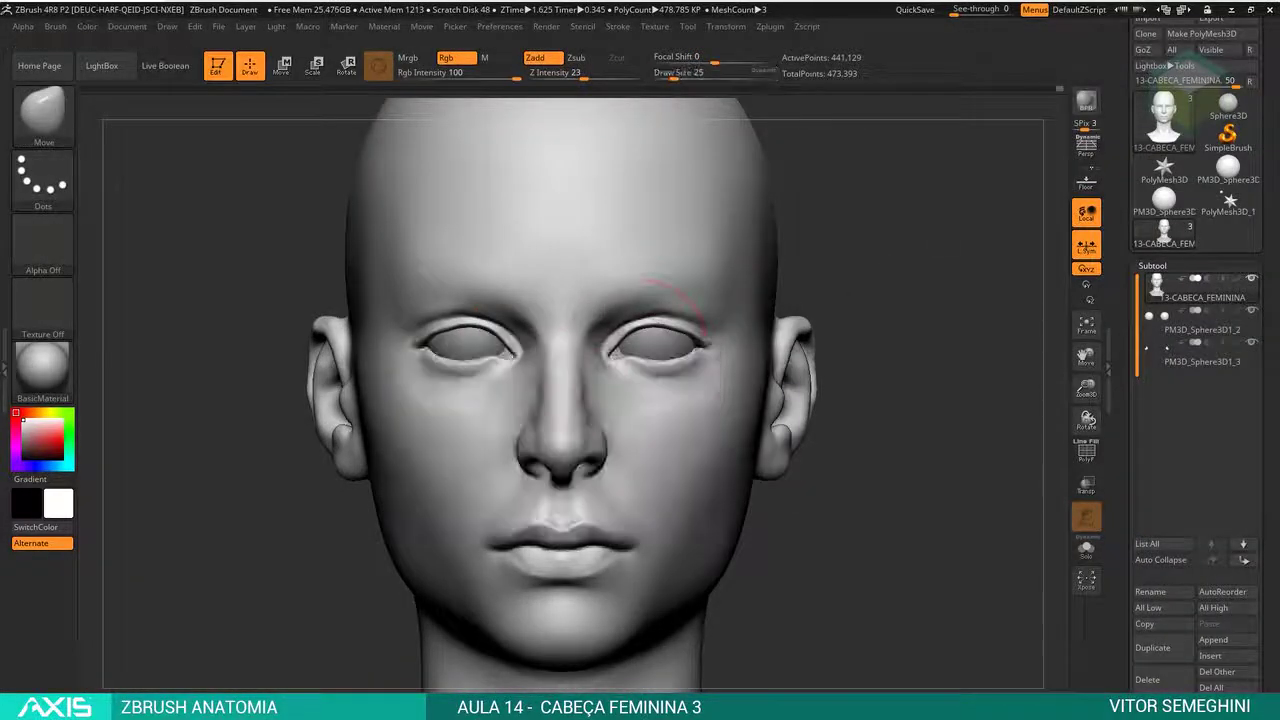
right_click_drag(795, 290, 886, 240, "ctrl")
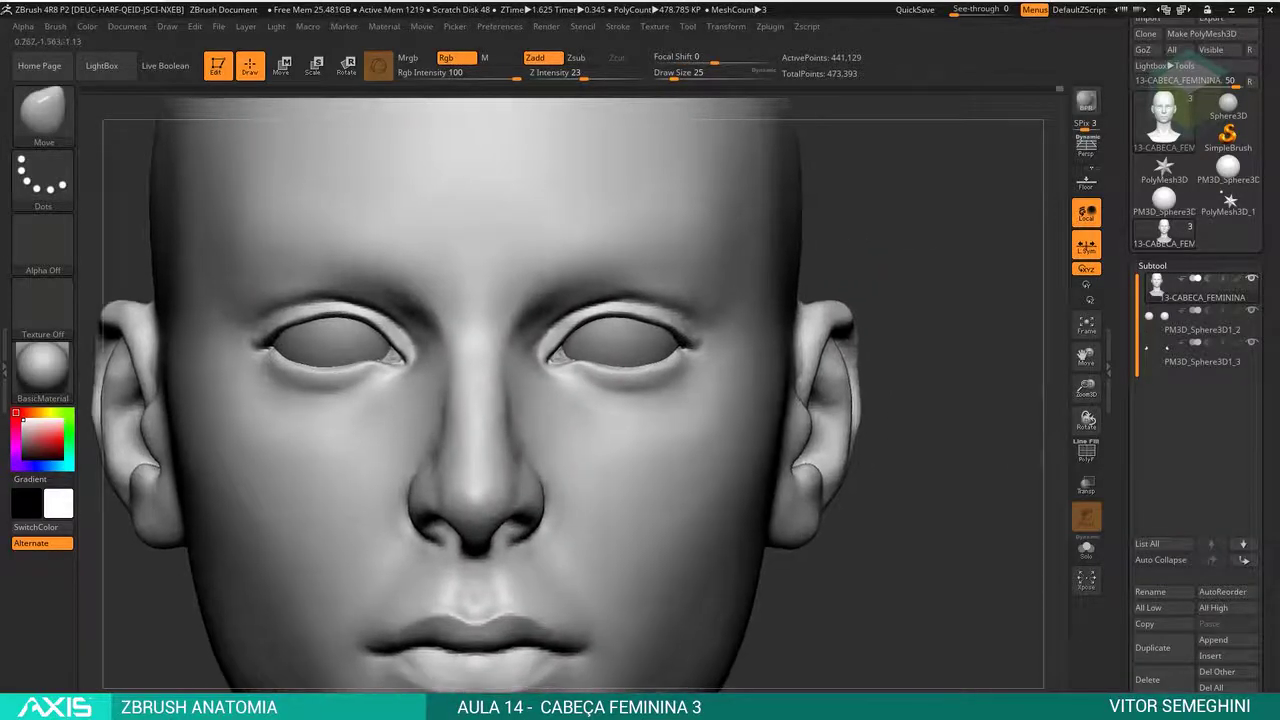
- Carve under the nose with DamStandard and smooth the area above the upper lip
key("b")
key("d")
key("s")
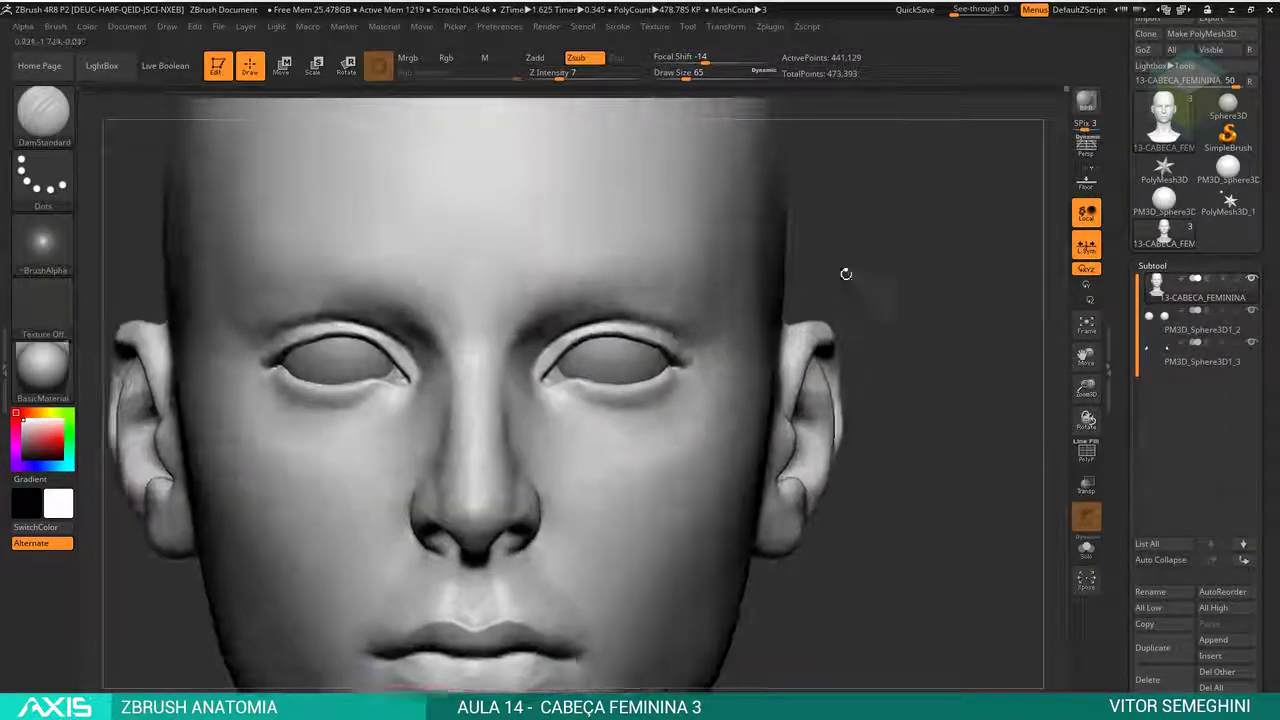
right_click_drag(846, 271, 900, 240, "ctrl")
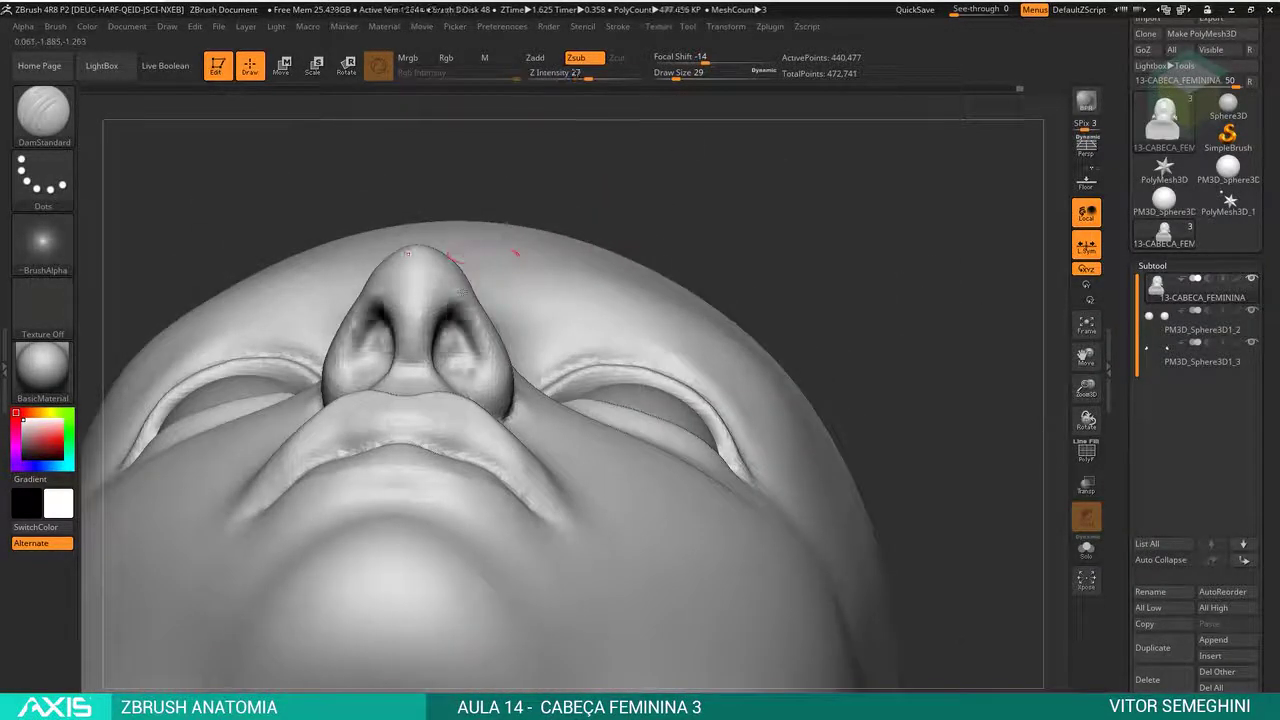
left_click_drag(572, 171, 318, 268)
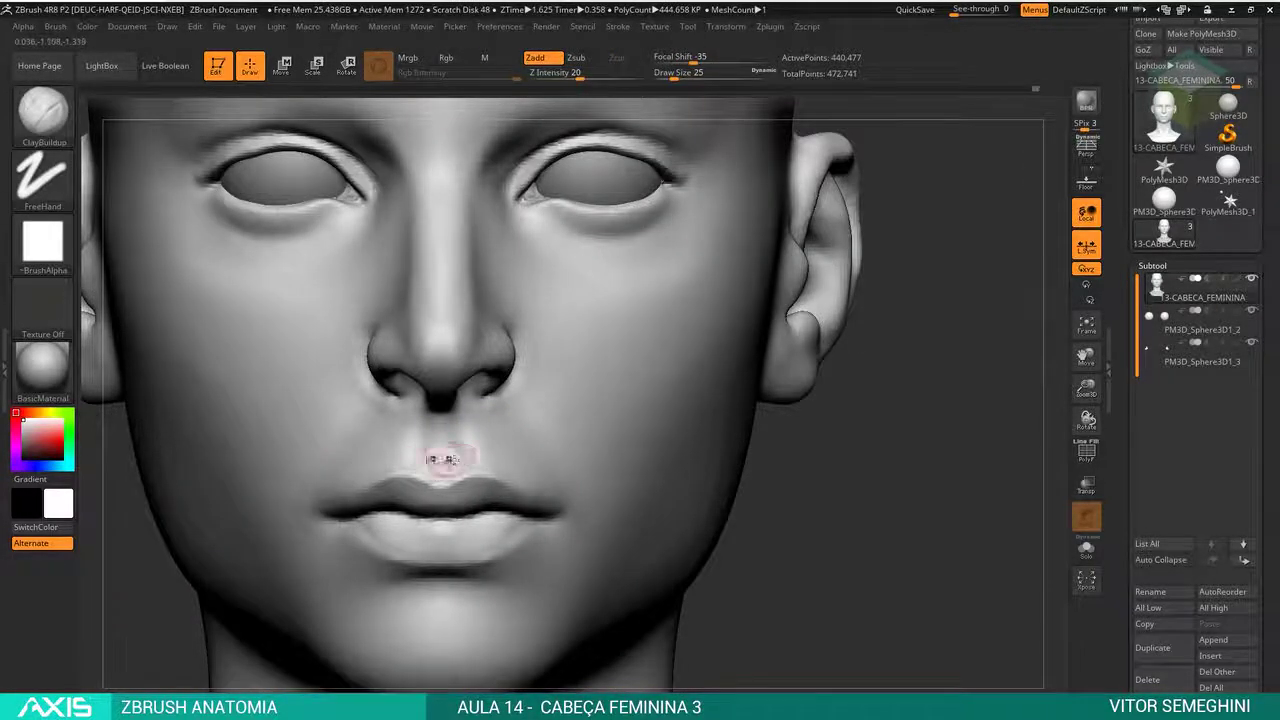
key("shift")
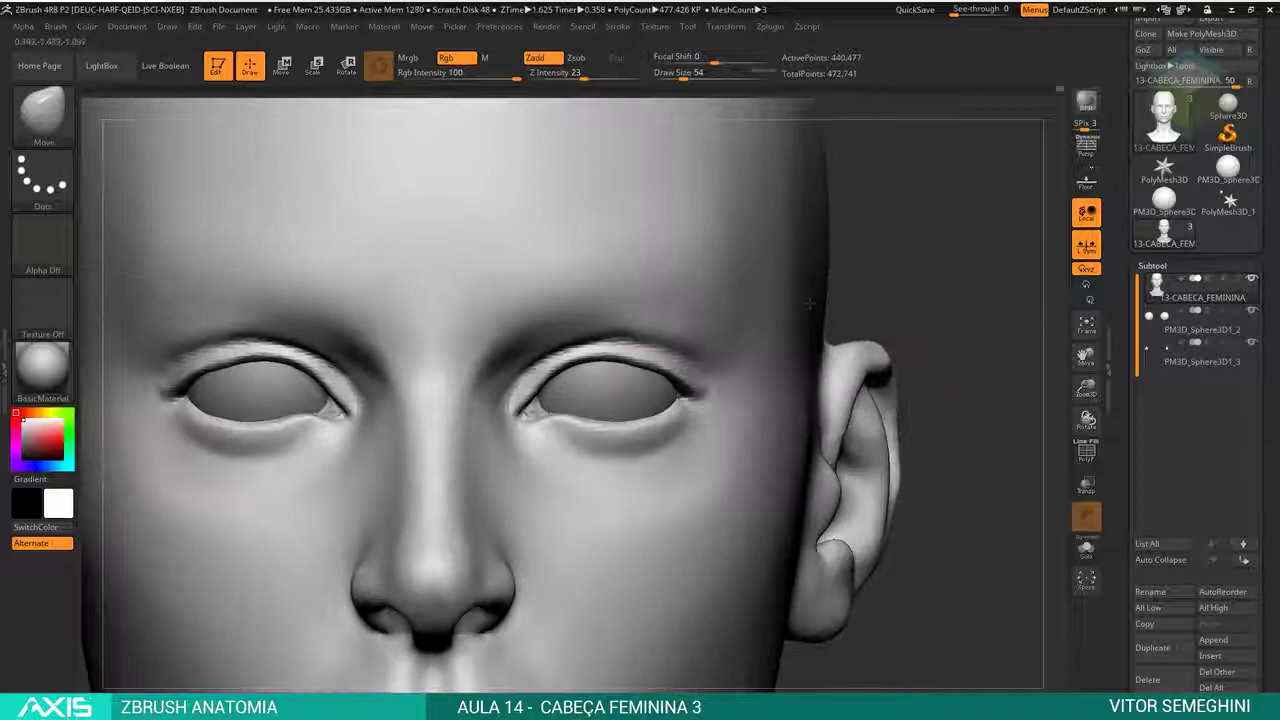
- Select the eyeball subtool, then MaskLasso a band across the head's brows and eyes
left_click(619, 388, "alt")
key("ctrl")
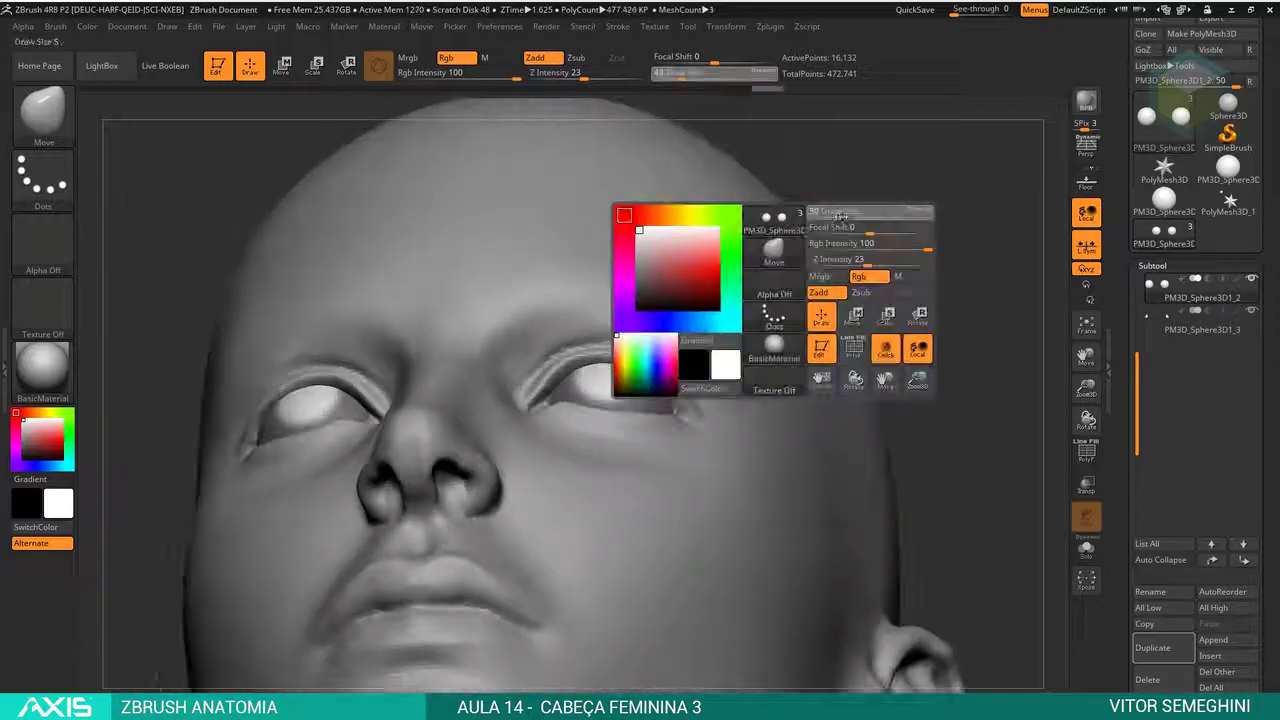
left_click_drag(840, 215, 607, 370)
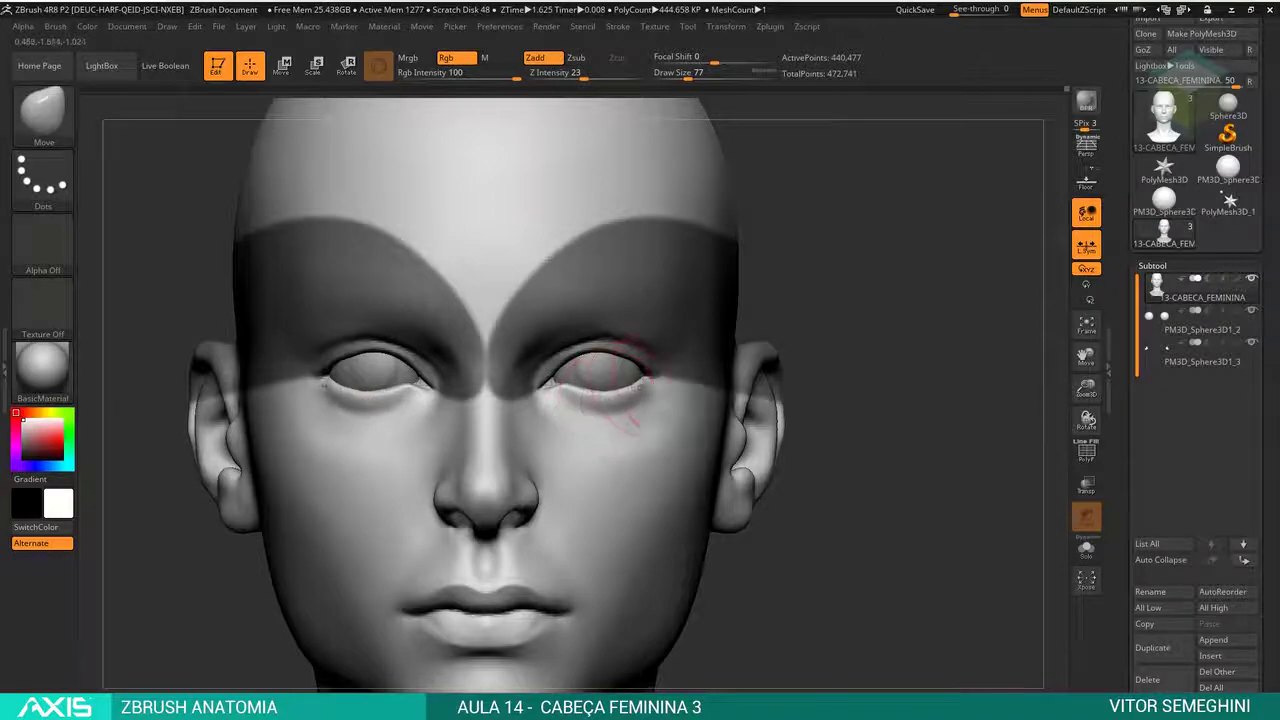
- Invert the brow-and-eye mask, briefly selecting the eyeball subtool before returning to the head
key("ctrl+i")
key("space")
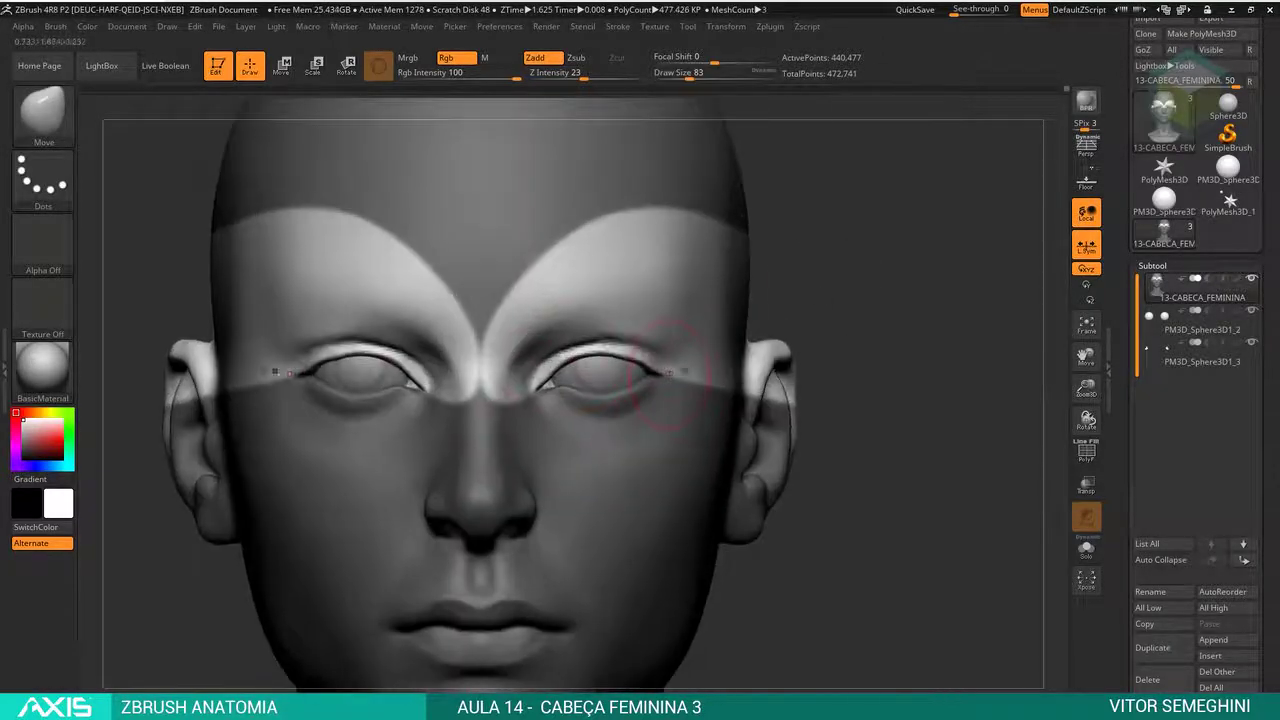
key("space")
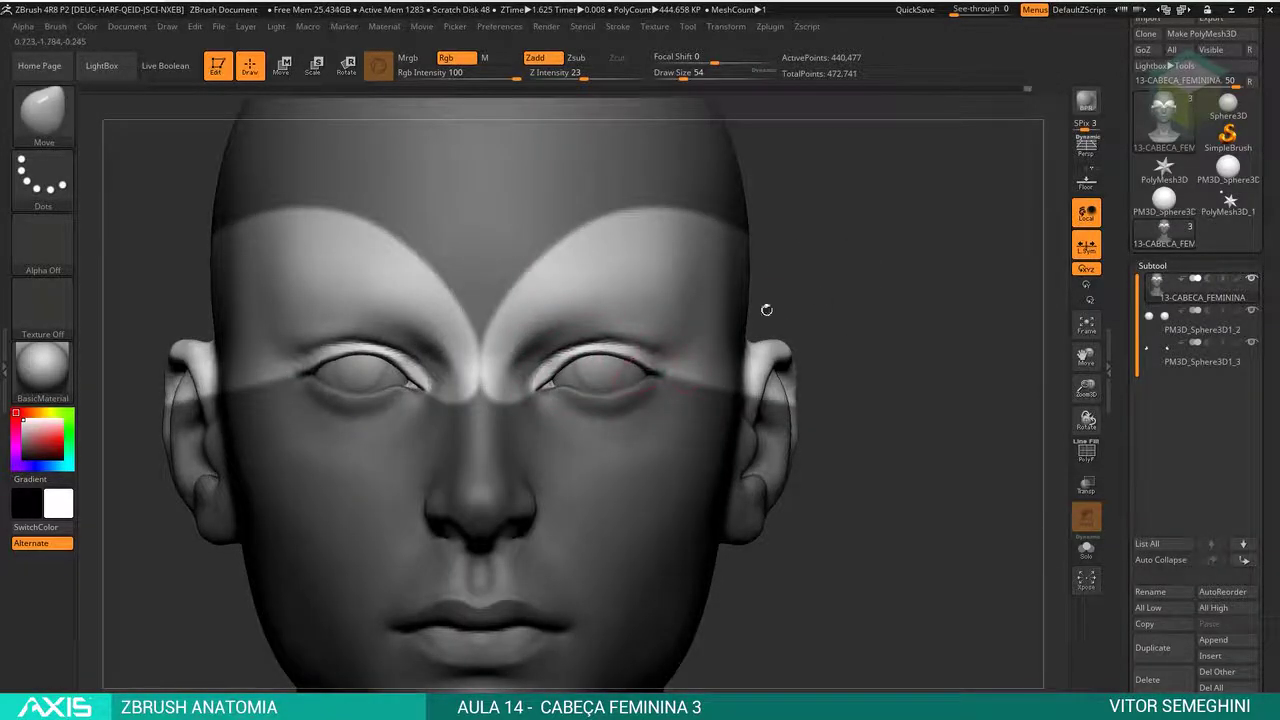
key("Down")
left_click_drag(766, 310, 510, 229, "alt")
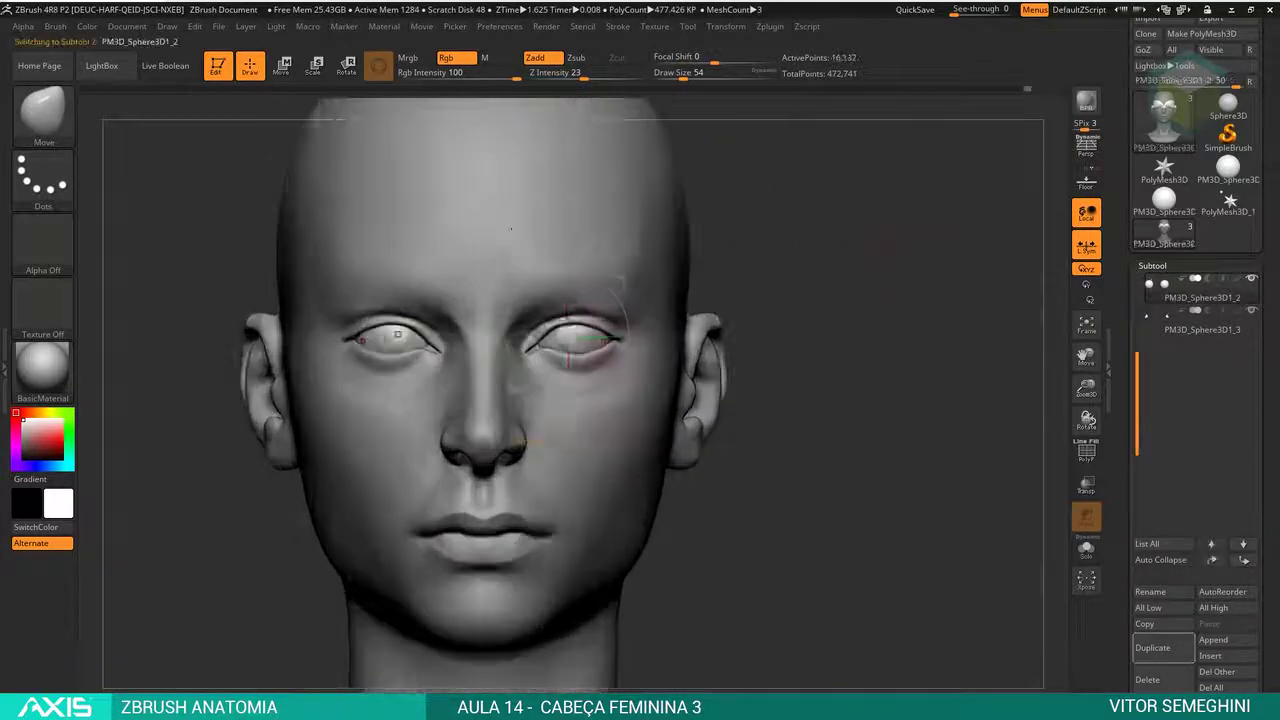
key("Up")
- Lasso-mask the forehead and upper face, then invert the mask to free the forehead
mouse_move(760, 300)
left_mouse_down()
mouse_move(900, 320)
mouse_move(540, 365)
left_mouse_up()
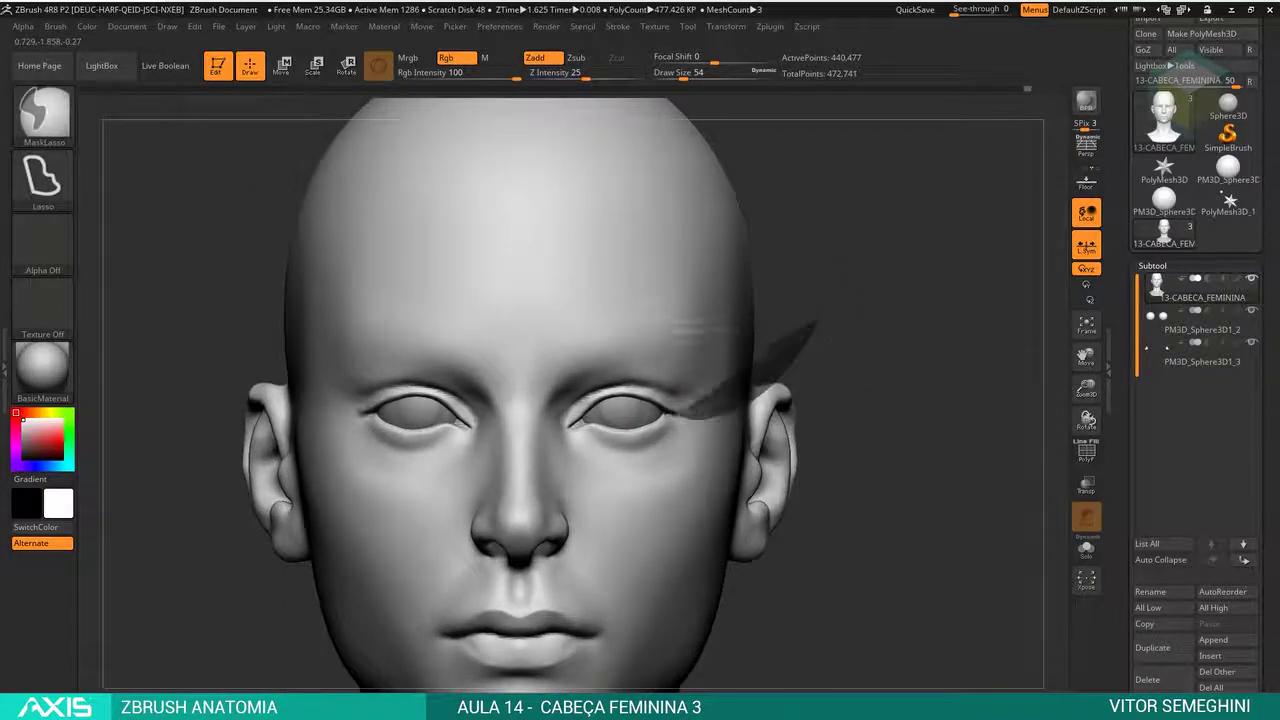
left_click_drag(868, 365, 660, 425, "ctrl")
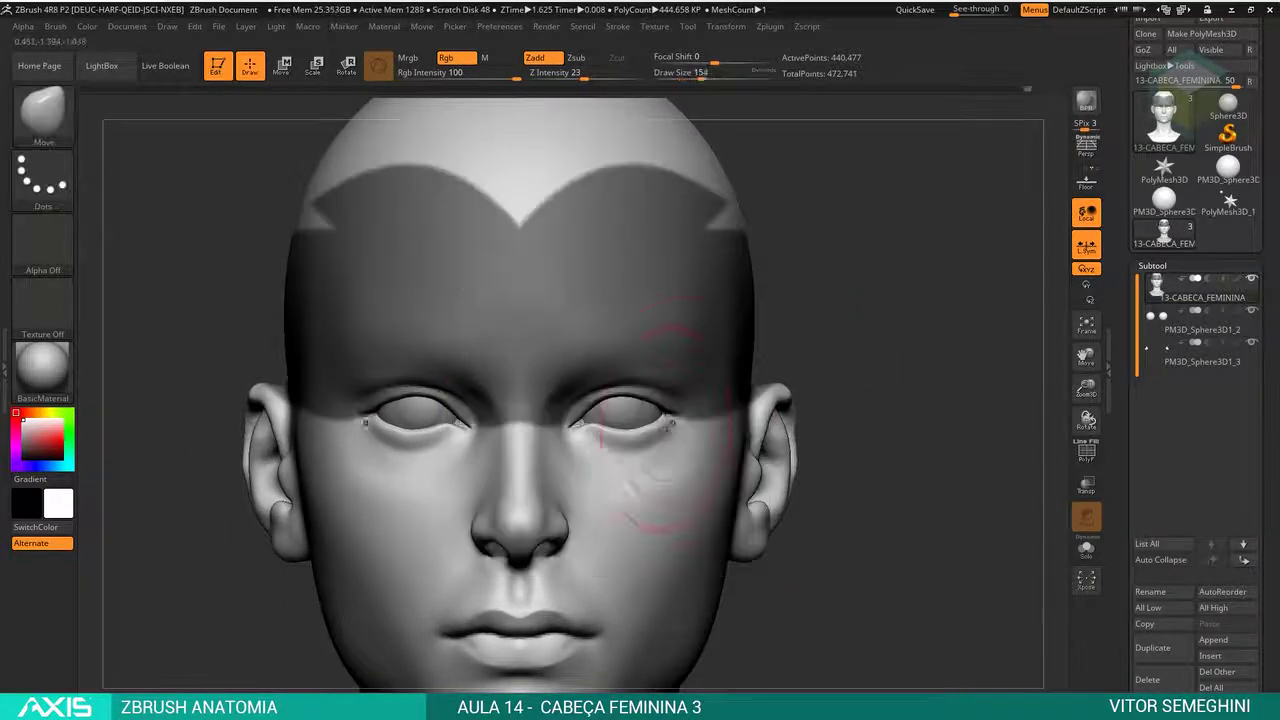
key("ctrl+i")
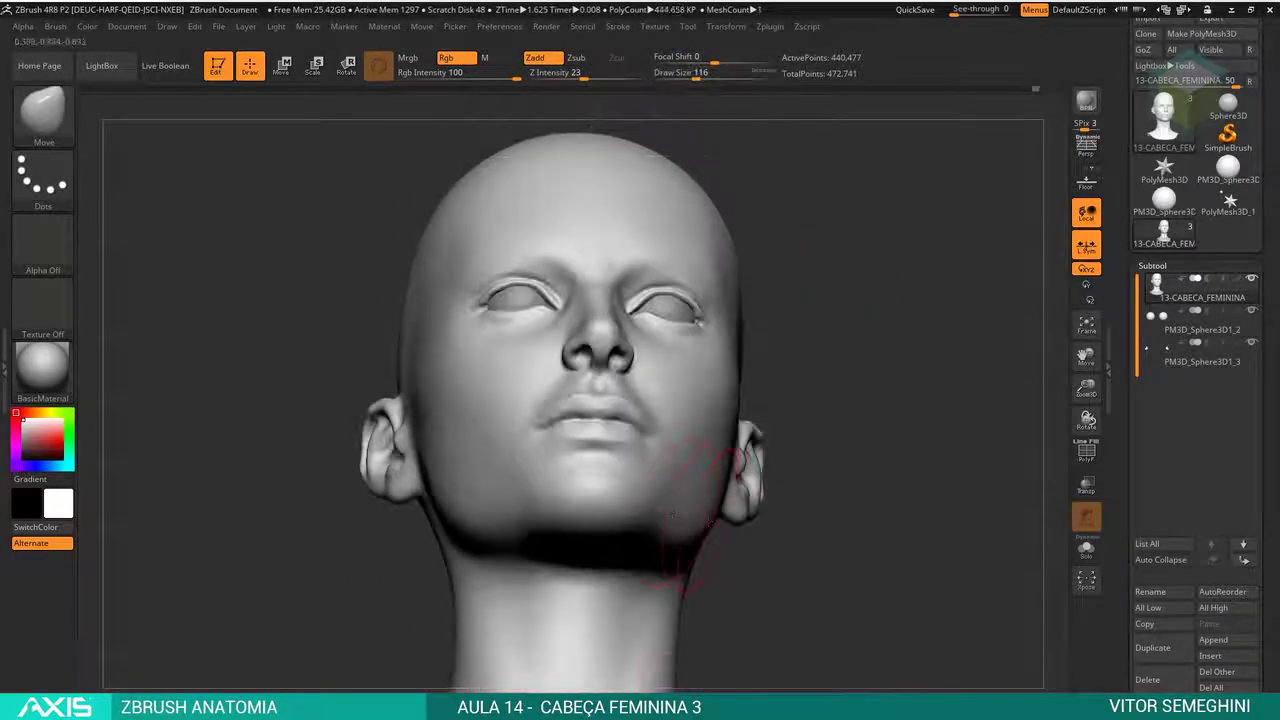
- Frame the ear and mask the face, leaving the ear free for sculpting
mouse_move(672, 515)
left_mouse_down()
mouse_move(800, 343)
mouse_move(850, 343)
mouse_move(901, 286)
left_mouse_up()
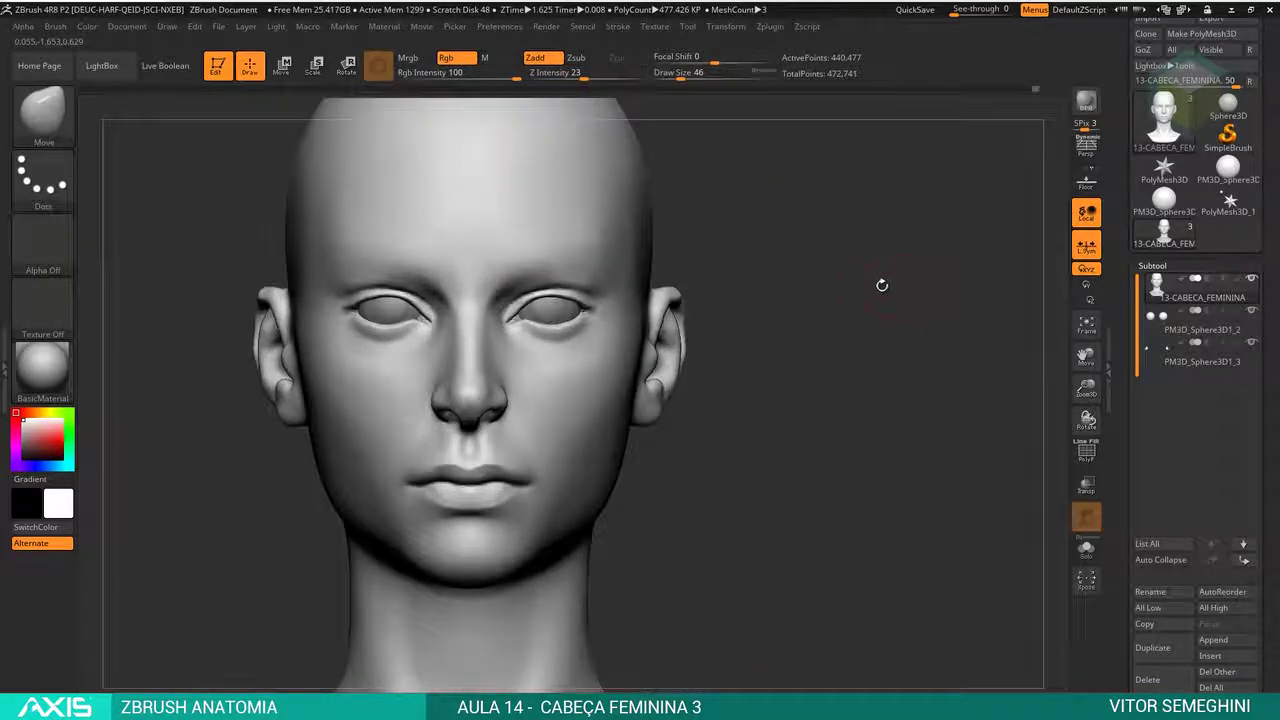
left_click_drag(840, 312, 834, 393, "alt")
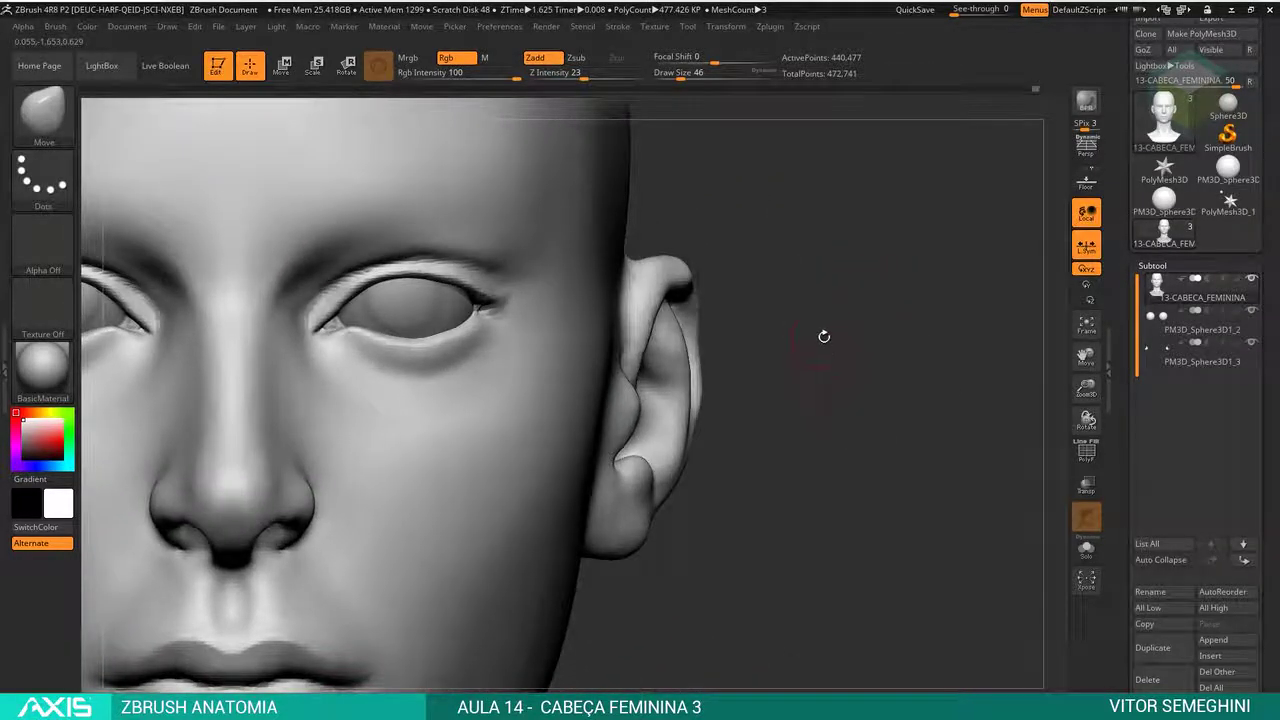
left_click_drag(898, 237, 781, 277)
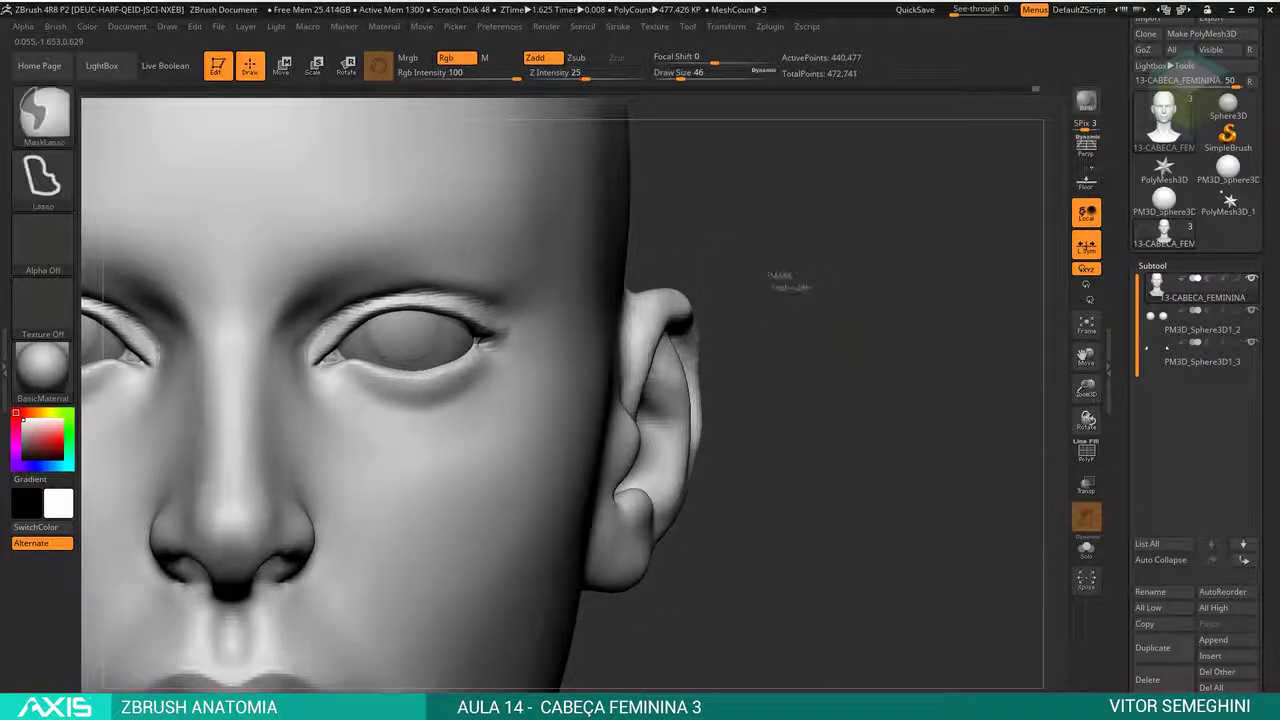
left_click_drag(622, 262, 622, 264, "ctrl")
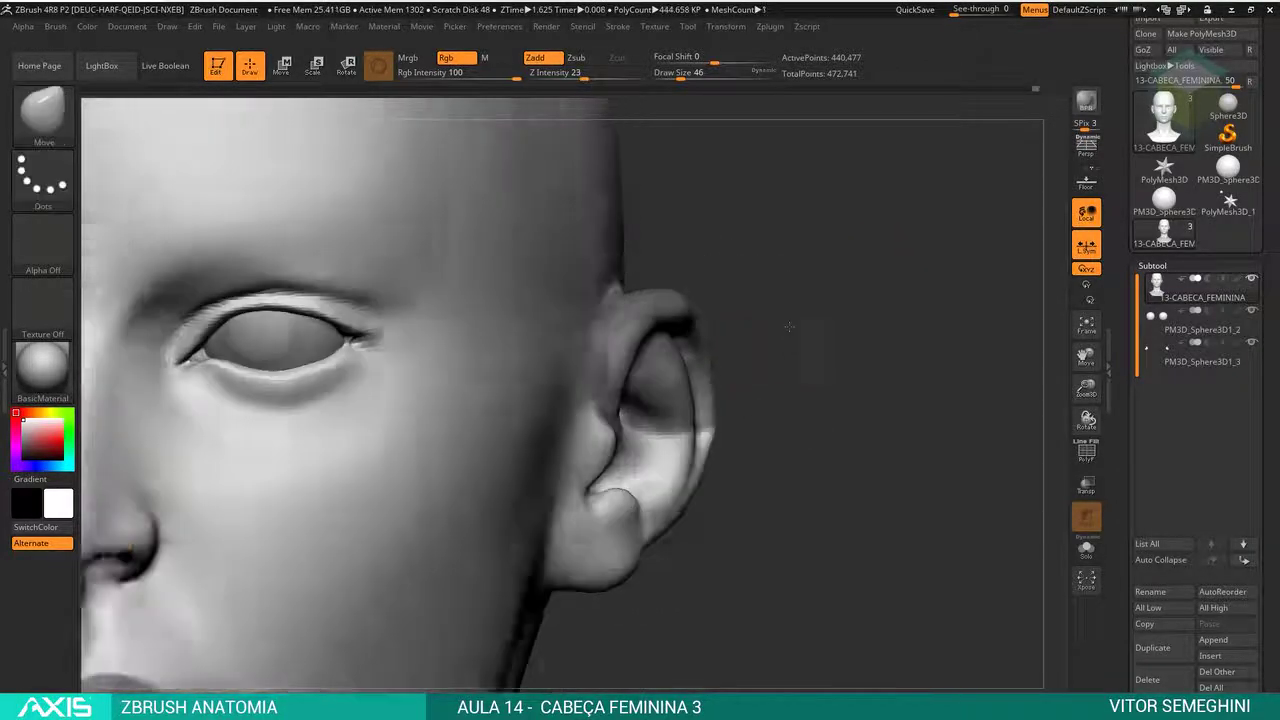
left_click_drag(820, 330, 754, 288)
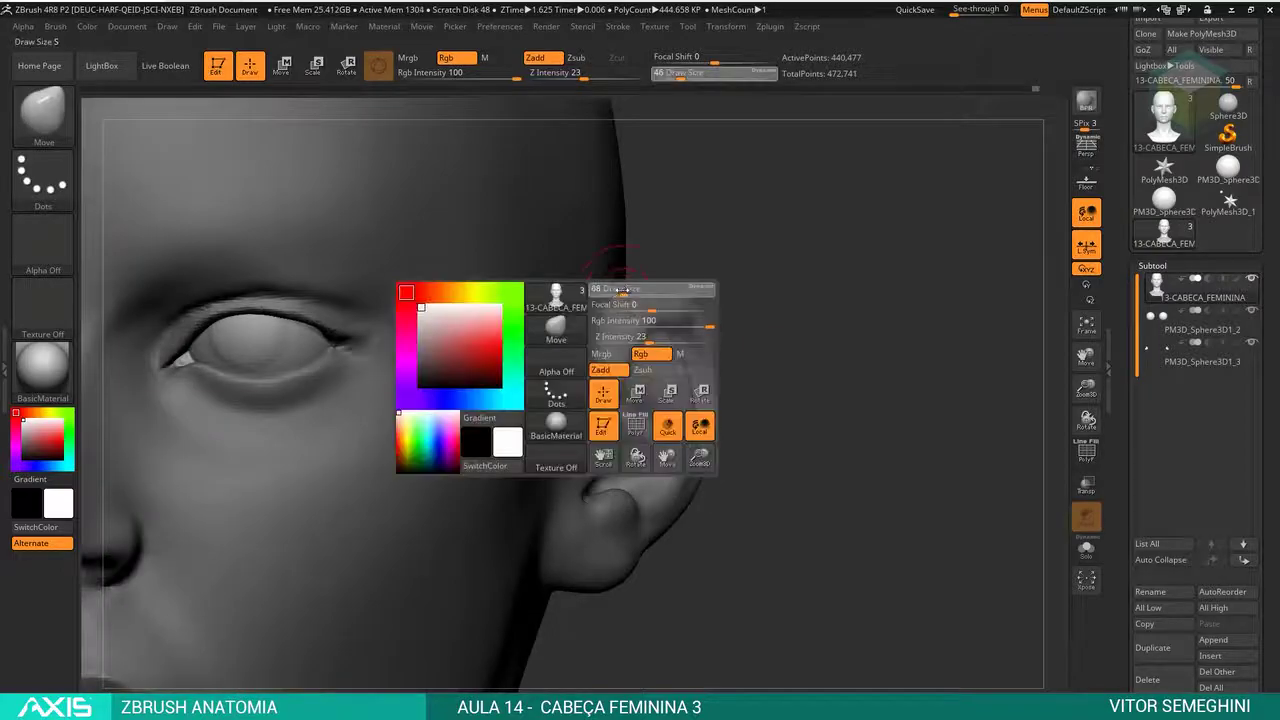
- Pick DamStandard in subtract mode, clear the head's mask and set brush size 33
key("b")
key("d")
key("s")
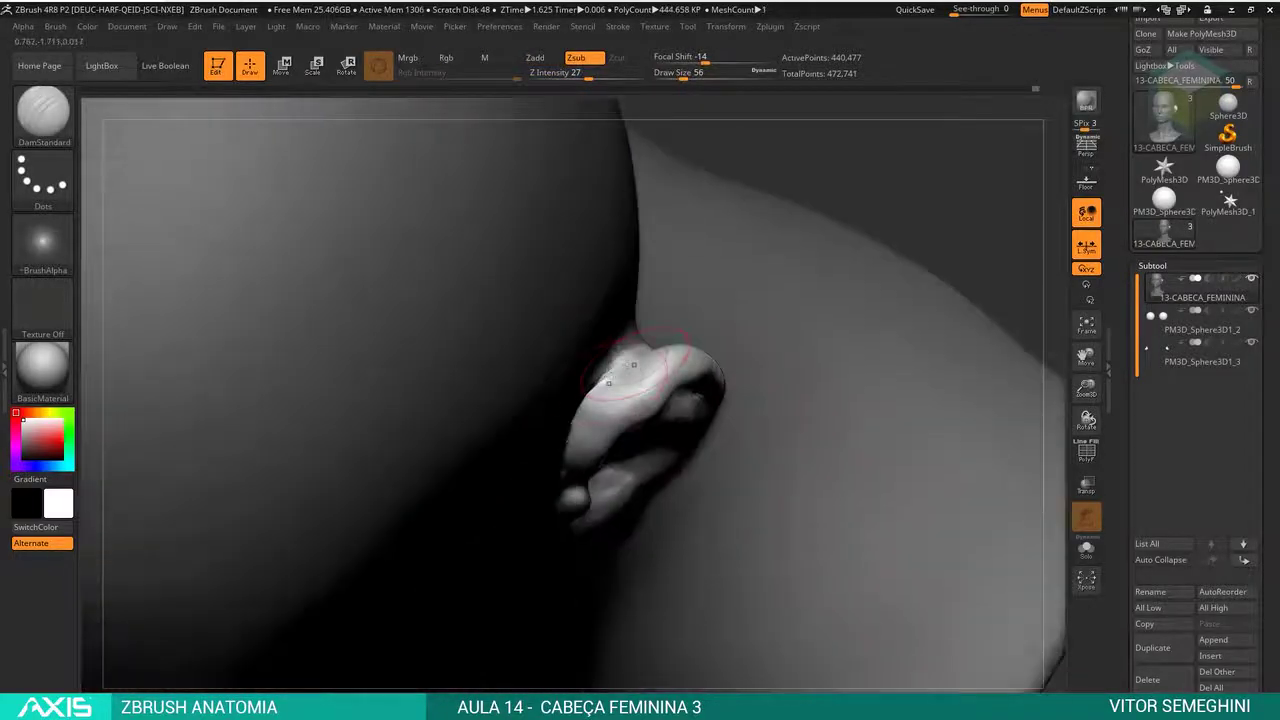
left_click_drag(586, 388, 786, 288)
key("space")
key("space")
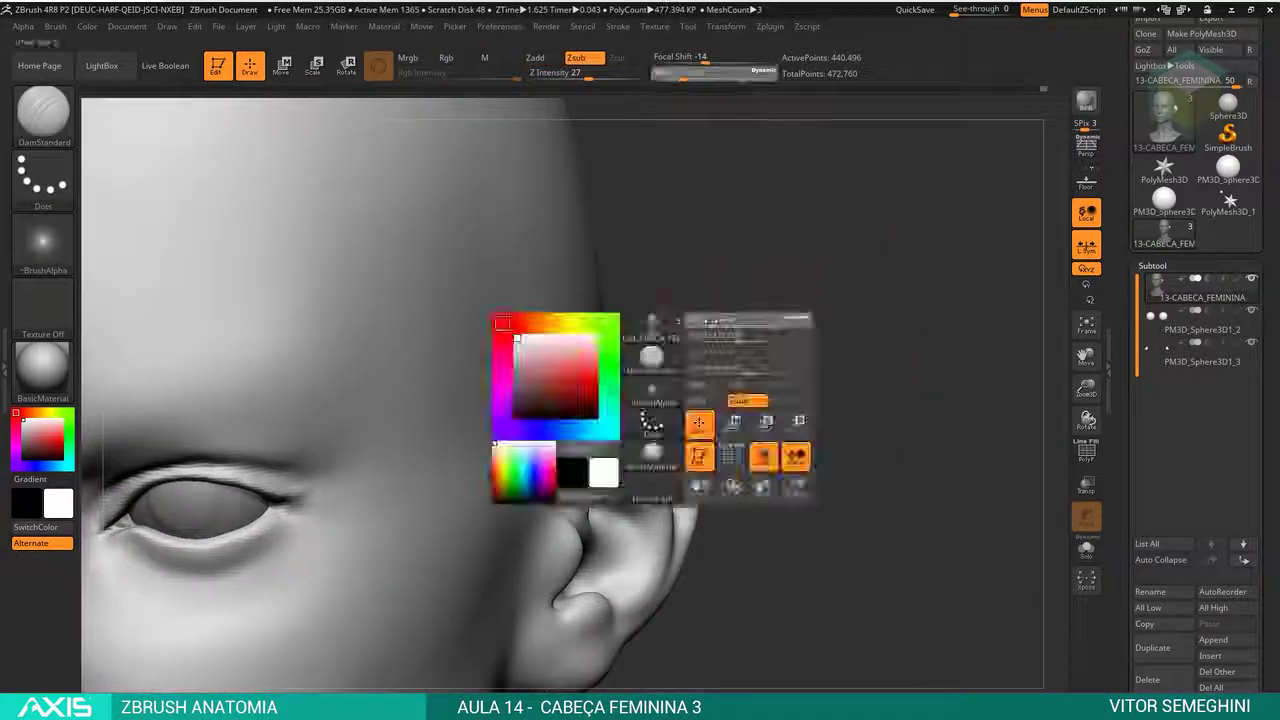
left_click_drag(423, 357, 594, 357)
- Smooth the top of the ear's rim and build up clay along it with ClayBuildup
key("b")
key("c")
key("b")
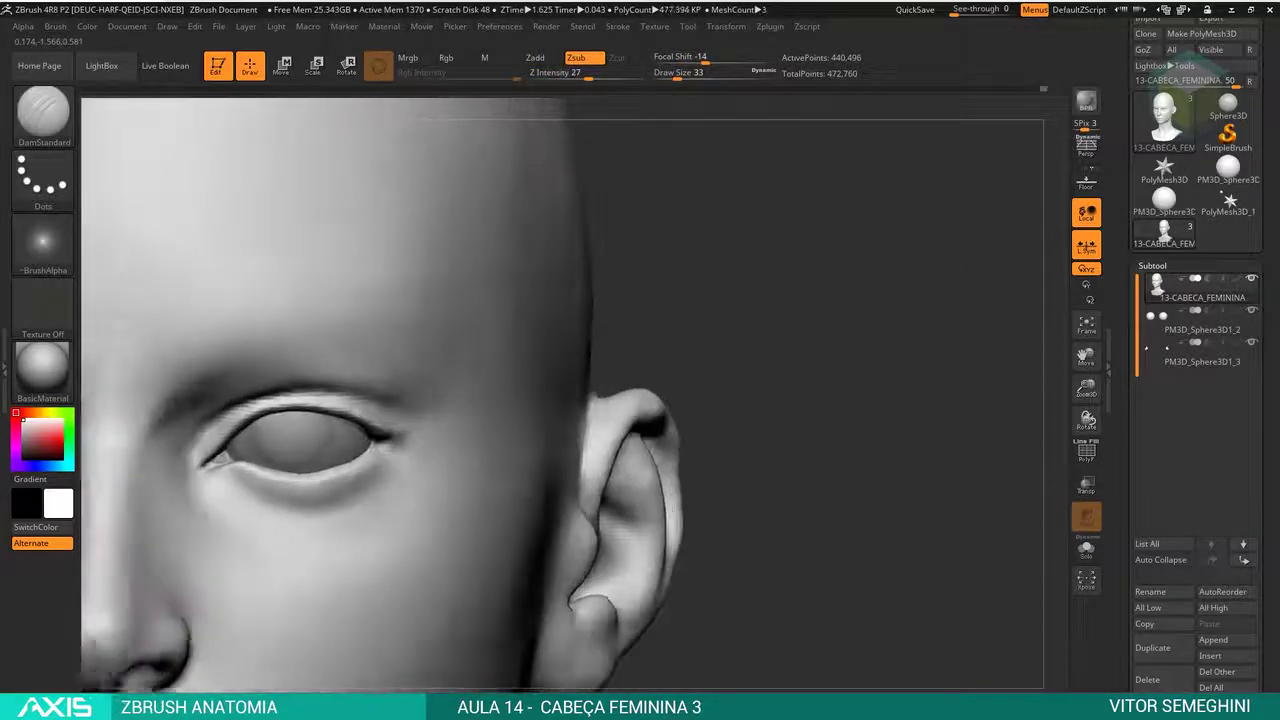
left_click_drag(700, 300, 680, 351)
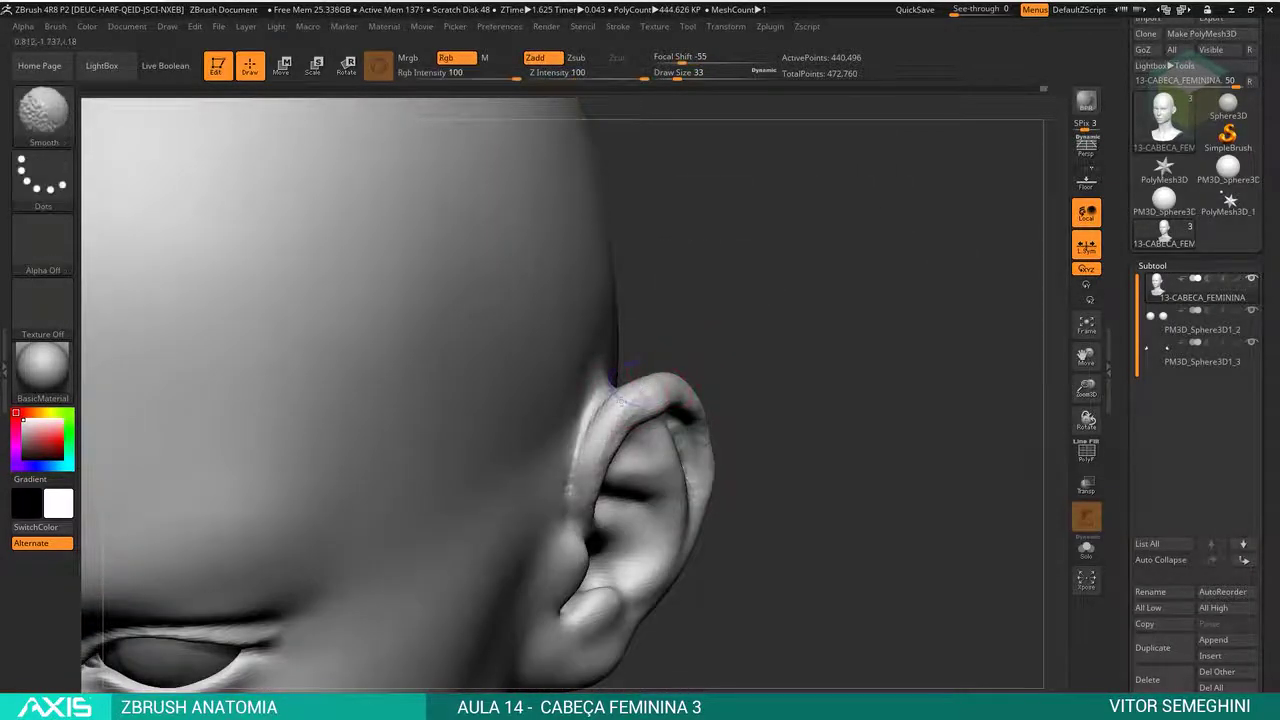
left_click_drag(615, 378, 700, 337, "shift")
left_click_drag(714, 294, 674, 323)
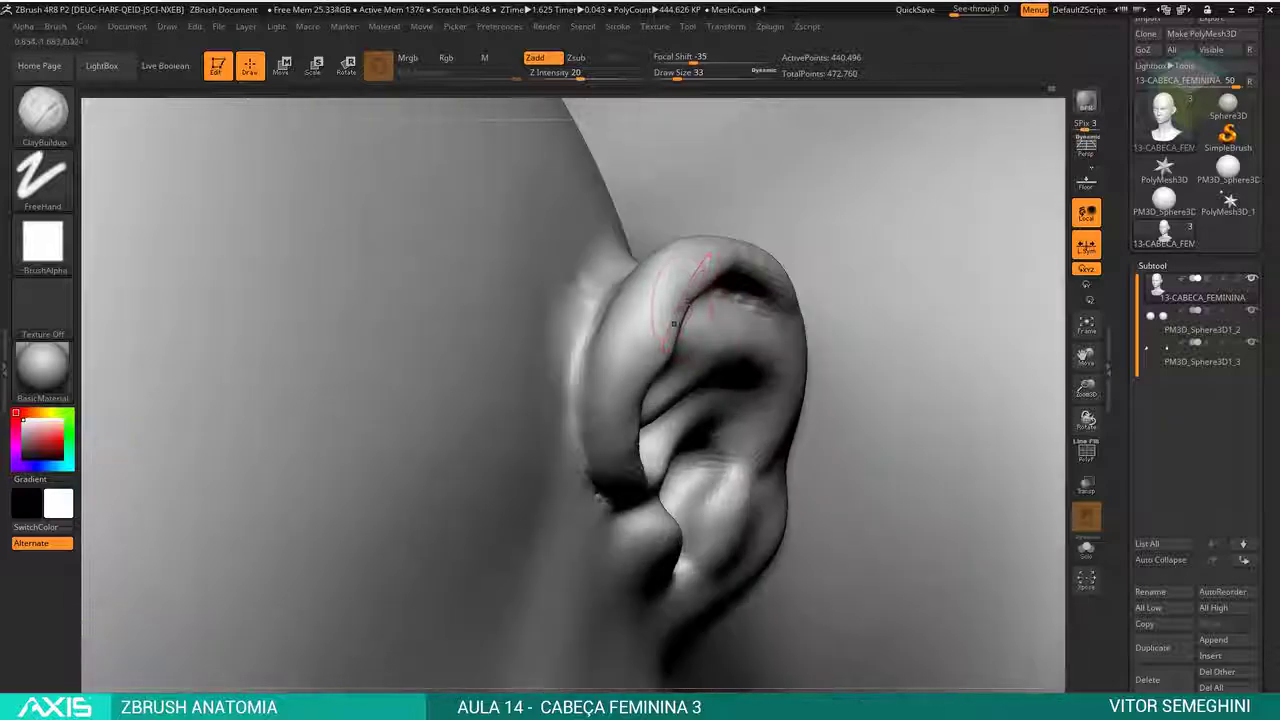
- Switch to the Move brush, resizing it from 68 to 54 at the ear
key("b")
key("m")
key("v")
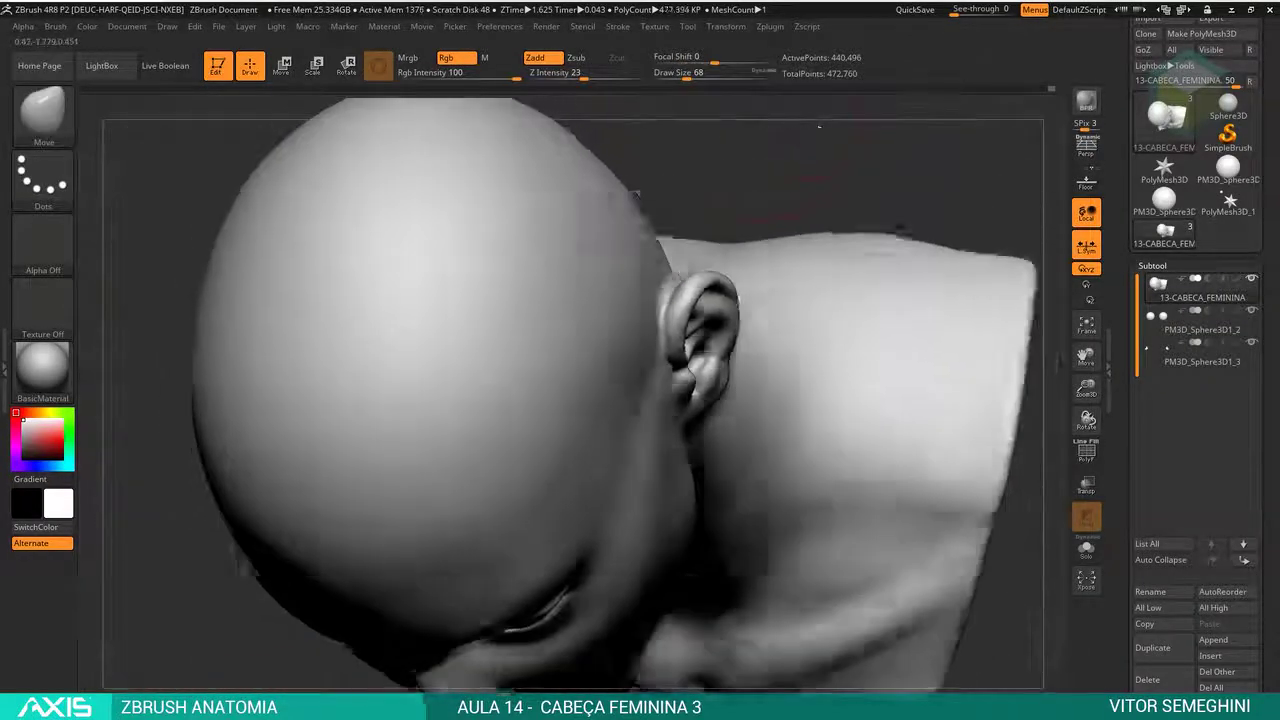
mouse_move(765, 225)
left_mouse_down("shift")
mouse_move(700, 380)
mouse_move(760, 380)
left_mouse_up("shift")
mouse_move(900, 400)
left_mouse_down("shift")
mouse_move(880, 380)
mouse_move(657, 354)
left_mouse_up("shift")
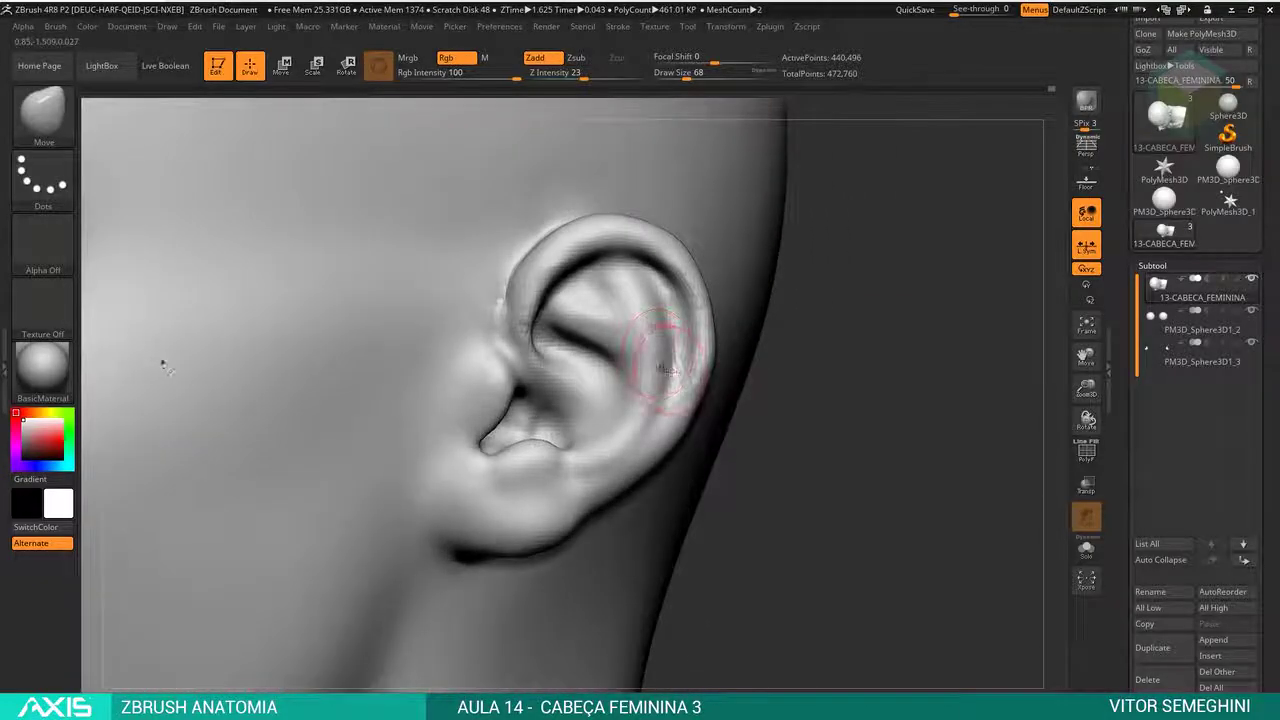
key("space")
left_click_drag(657, 349, 565, 360)
key("space")
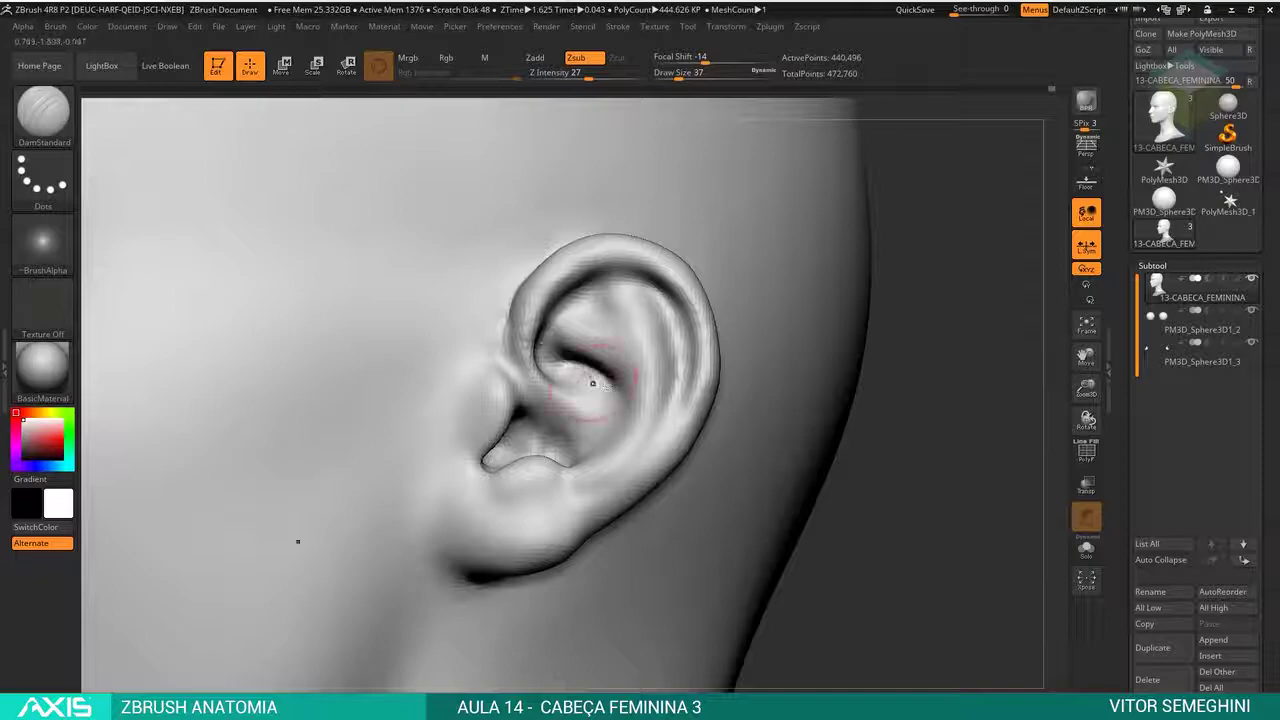
- Check the ear from the front and behind, and scroll the Tool palette toward Geometry
right_click_drag(592, 383, 612, 328)
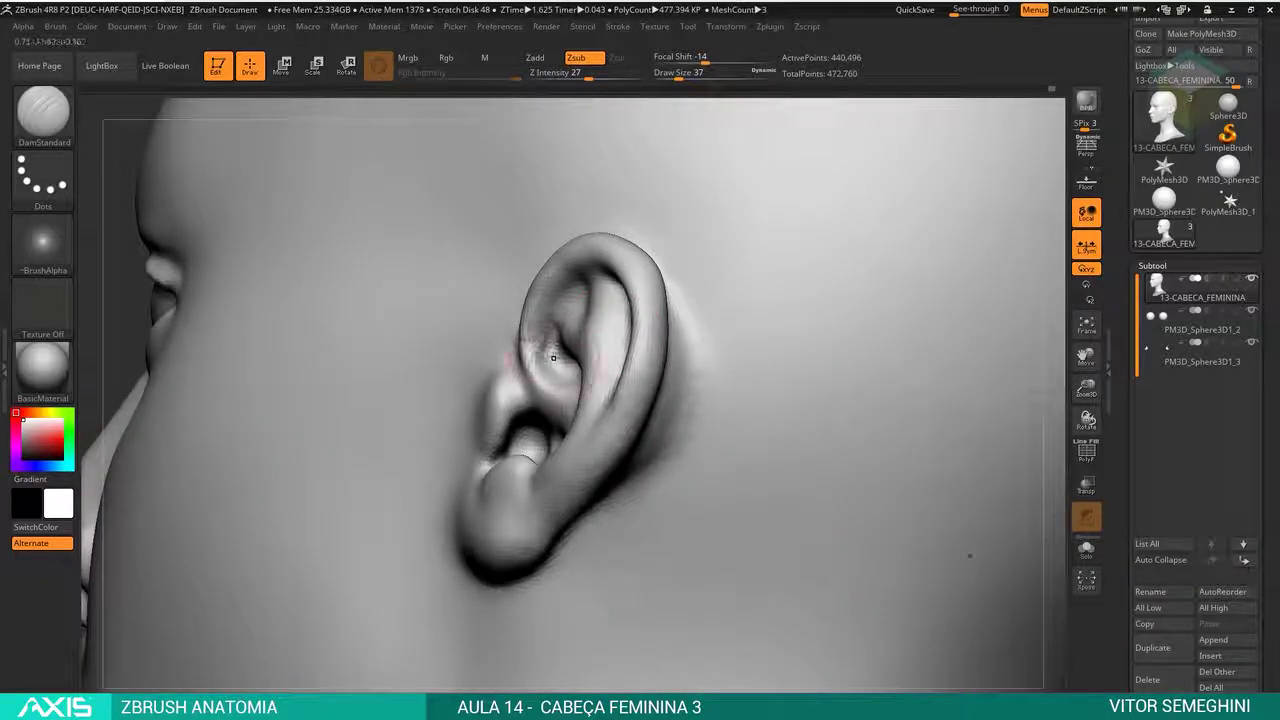
mouse_move(716, 111)
right_mouse_down()
mouse_move(763, 120)
mouse_move(945, 286)
right_mouse_up()
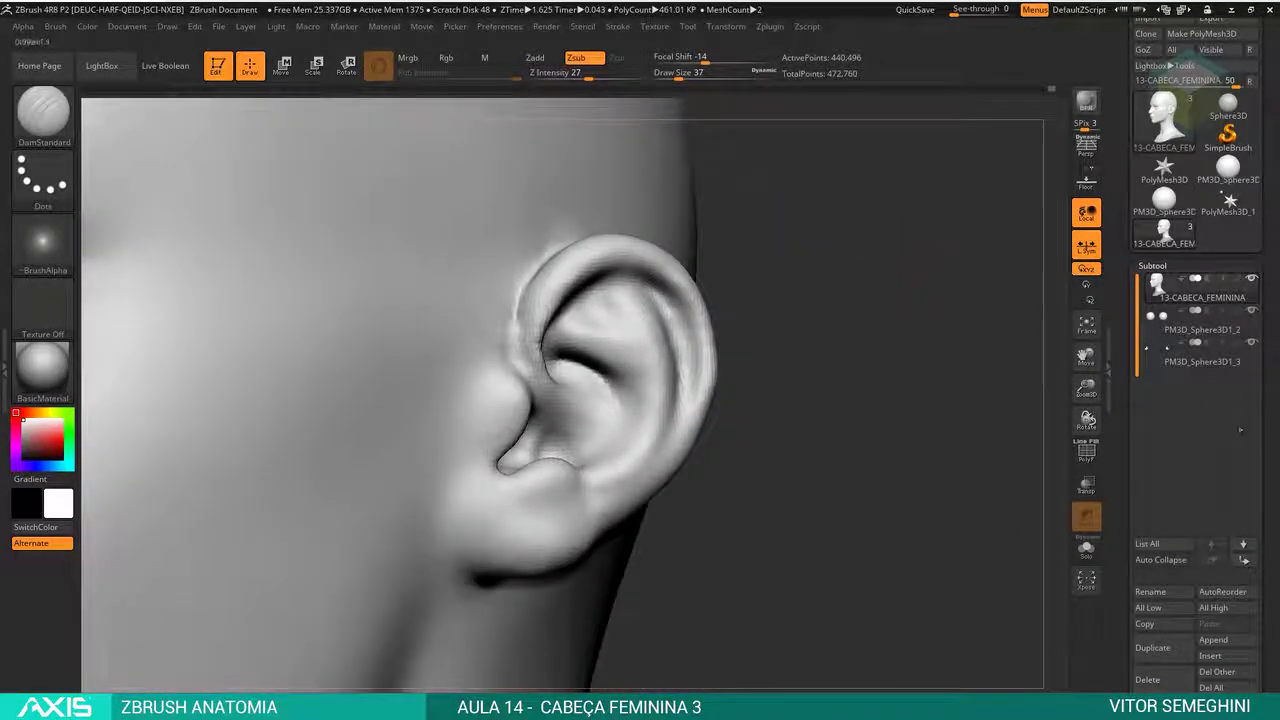
scroll(1241, 429, "down", 2)
scroll(1242, 380, "down", 3)
- Set DynaMesh resolution to 392 and remesh the head
left_click(1155, 651)
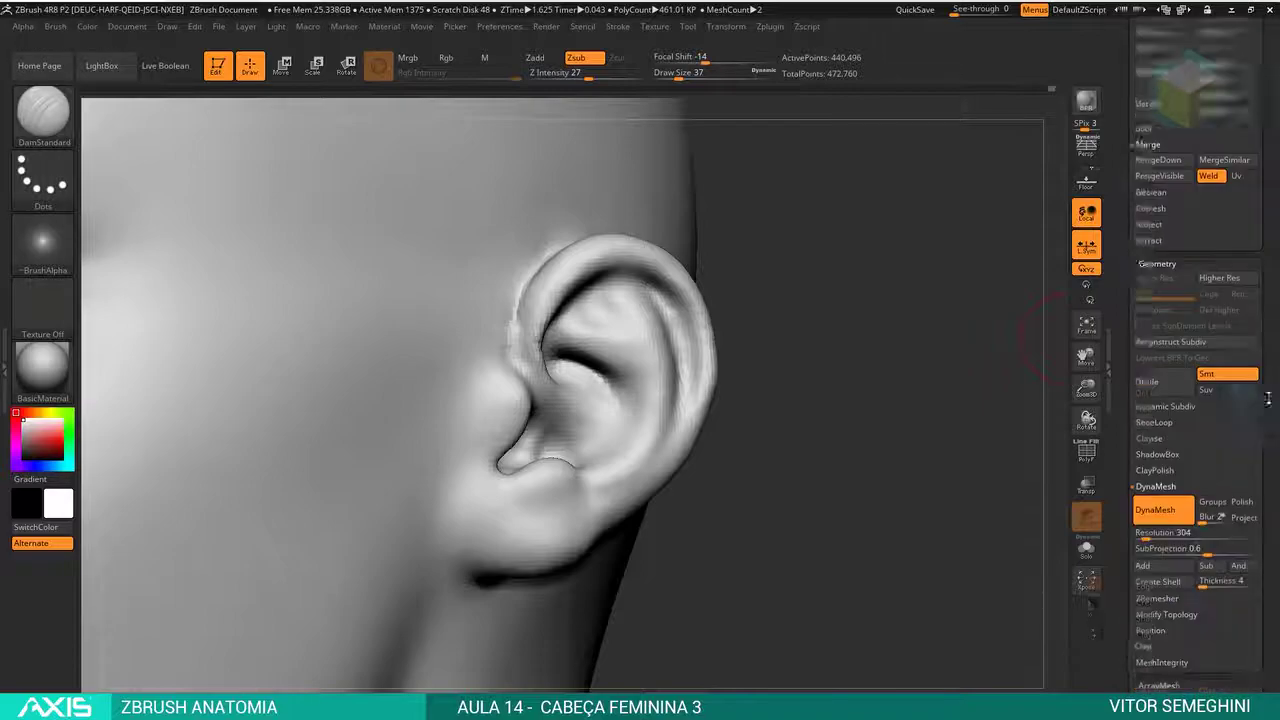
left_click_drag(1141, 481, 1143, 481)
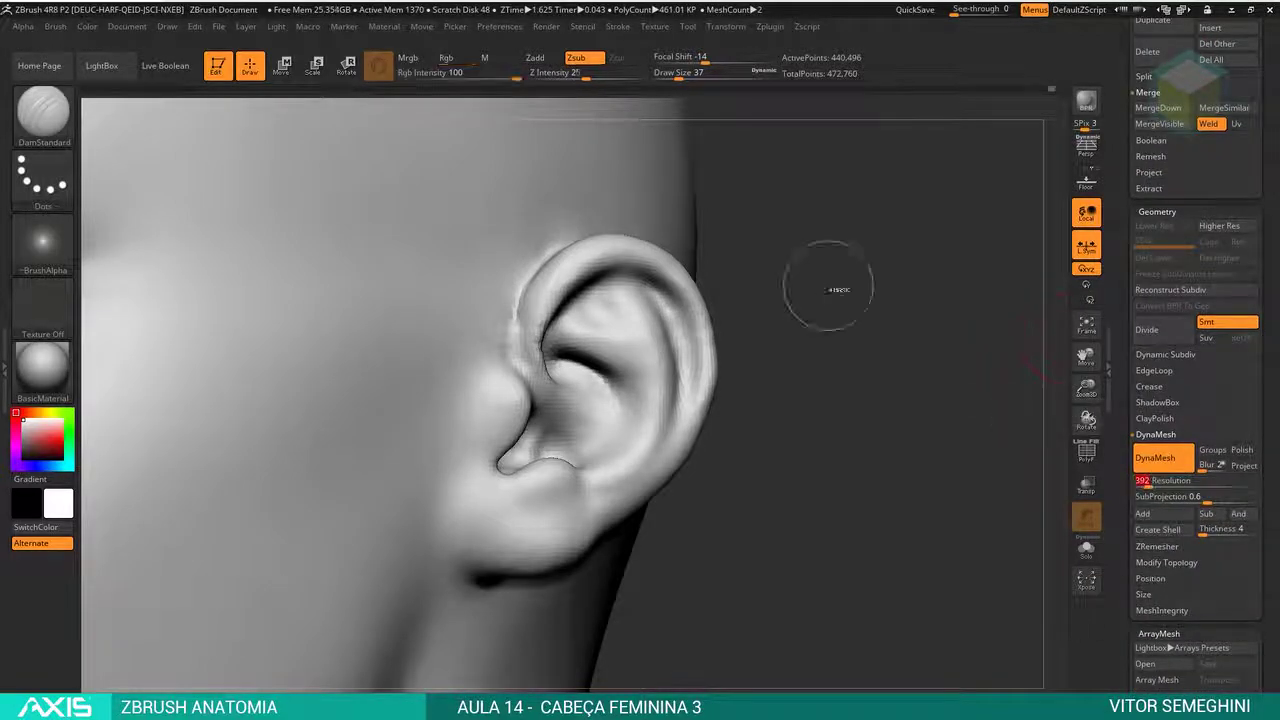
left_click_drag(829, 286, 860, 300, "ctrl")
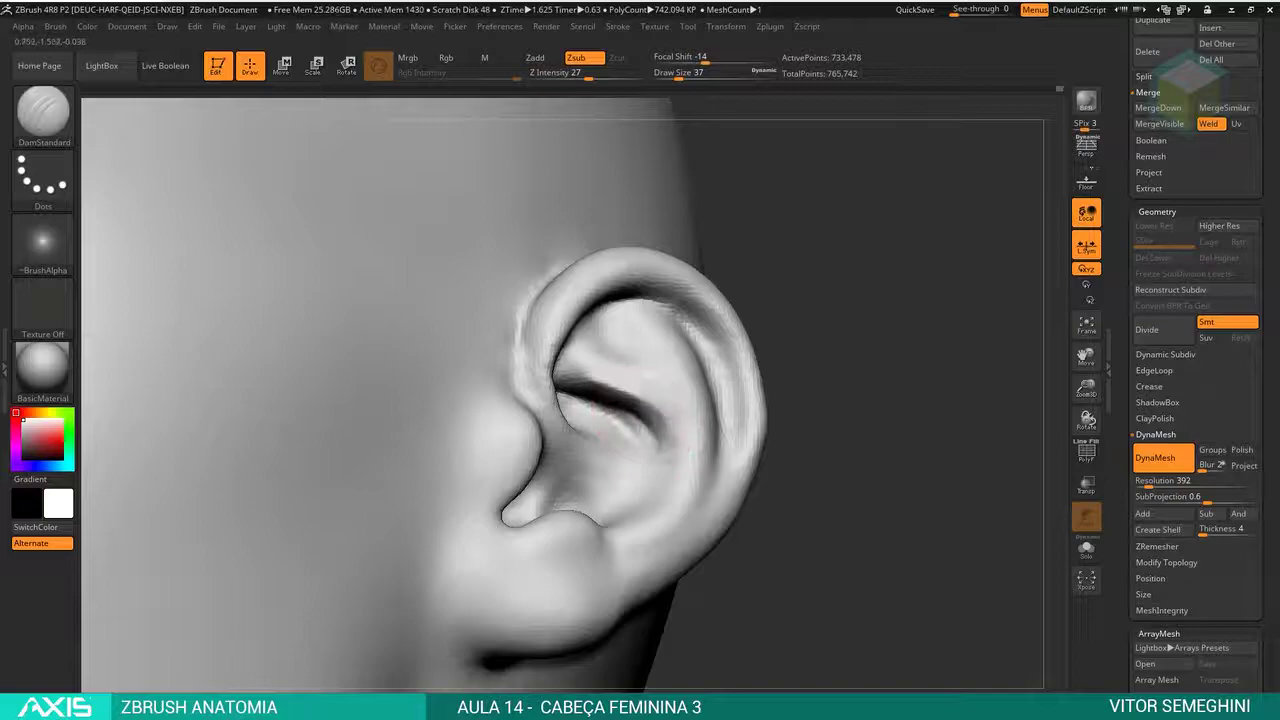
- With ClayBuildup, sculpt a smoother antitragus ridge and smooth wrinkles off the earlobe
left_click_drag(820, 420, 870, 400)
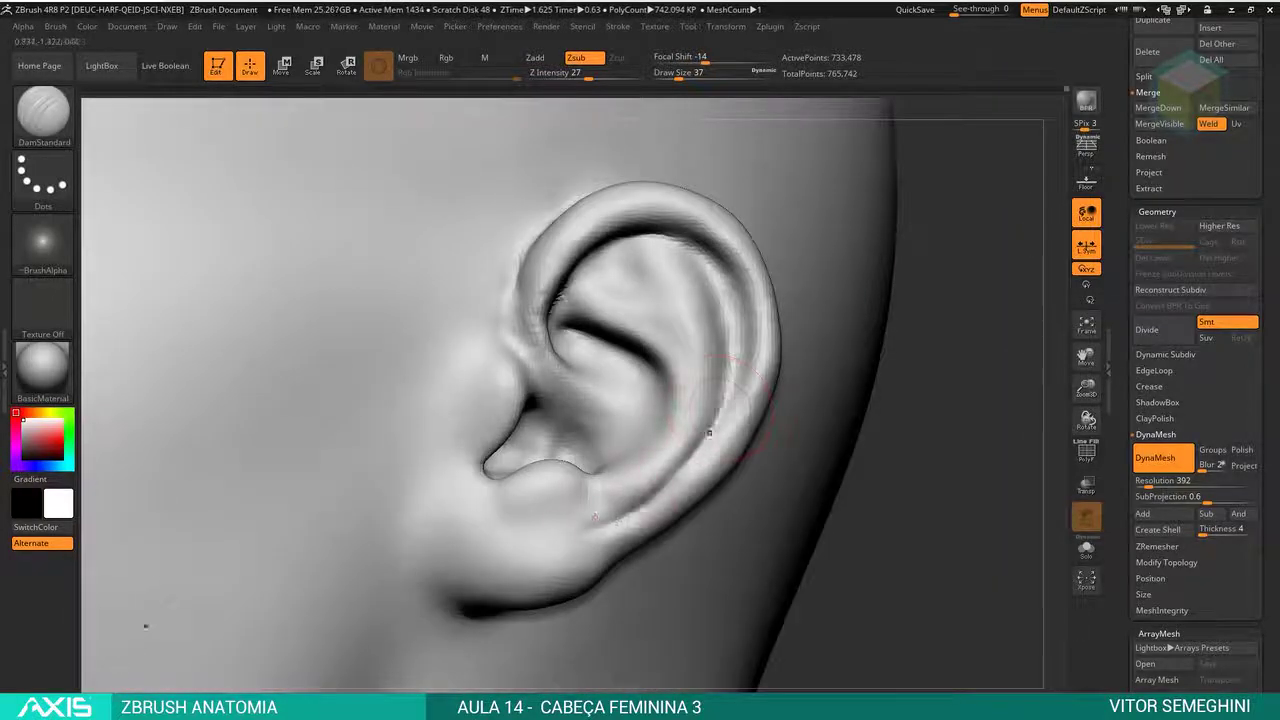
key("b")
key("c")
key("b")
left_click_drag(960, 450, 900, 440)
mouse_move(617, 237)
left_mouse_down()
mouse_move(571, 258)
mouse_move(781, 285)
left_mouse_up()
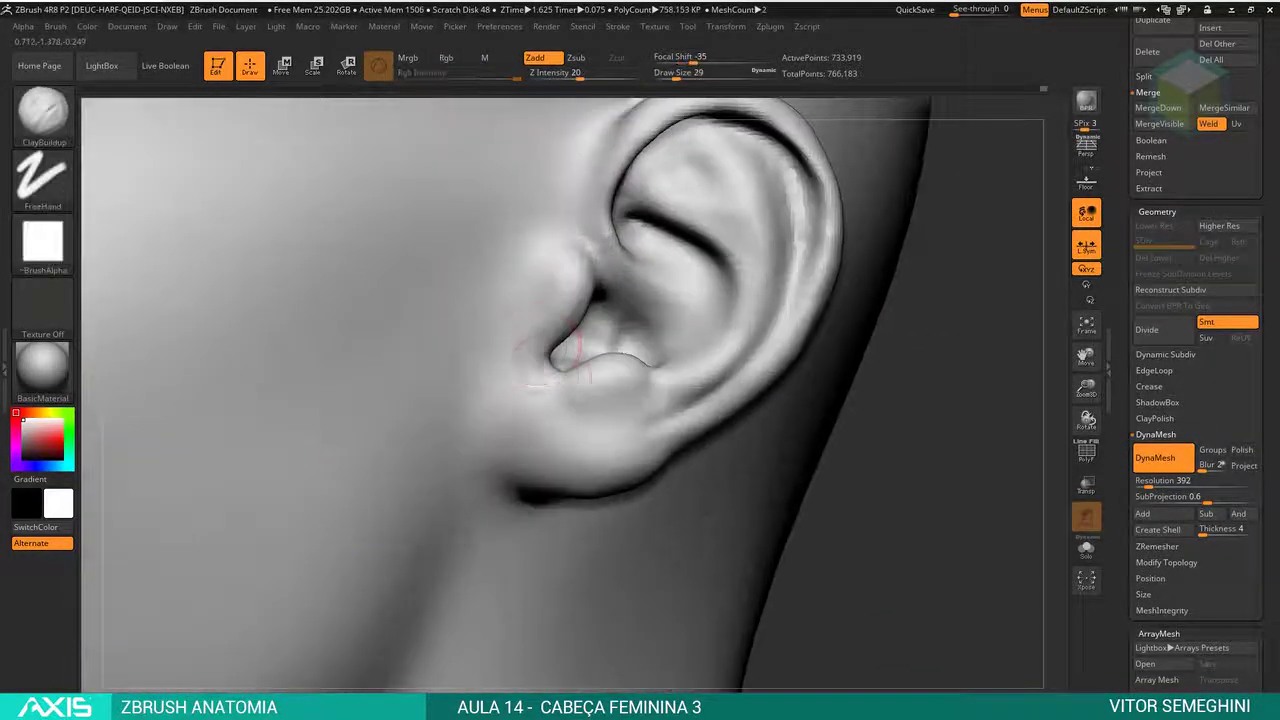
left_click_drag(518, 345, 560, 395)
left_click_drag(640, 420, 530, 436, "shift")
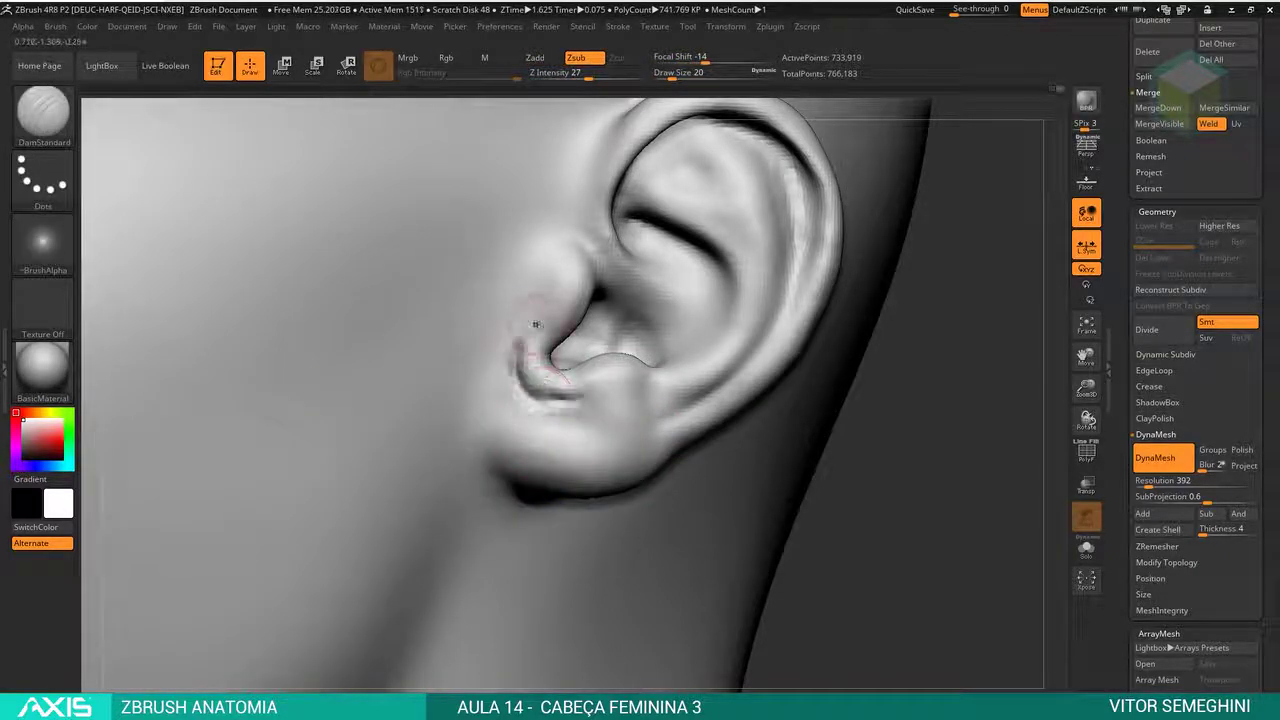
right_click_drag(331, 451, 533, 341)
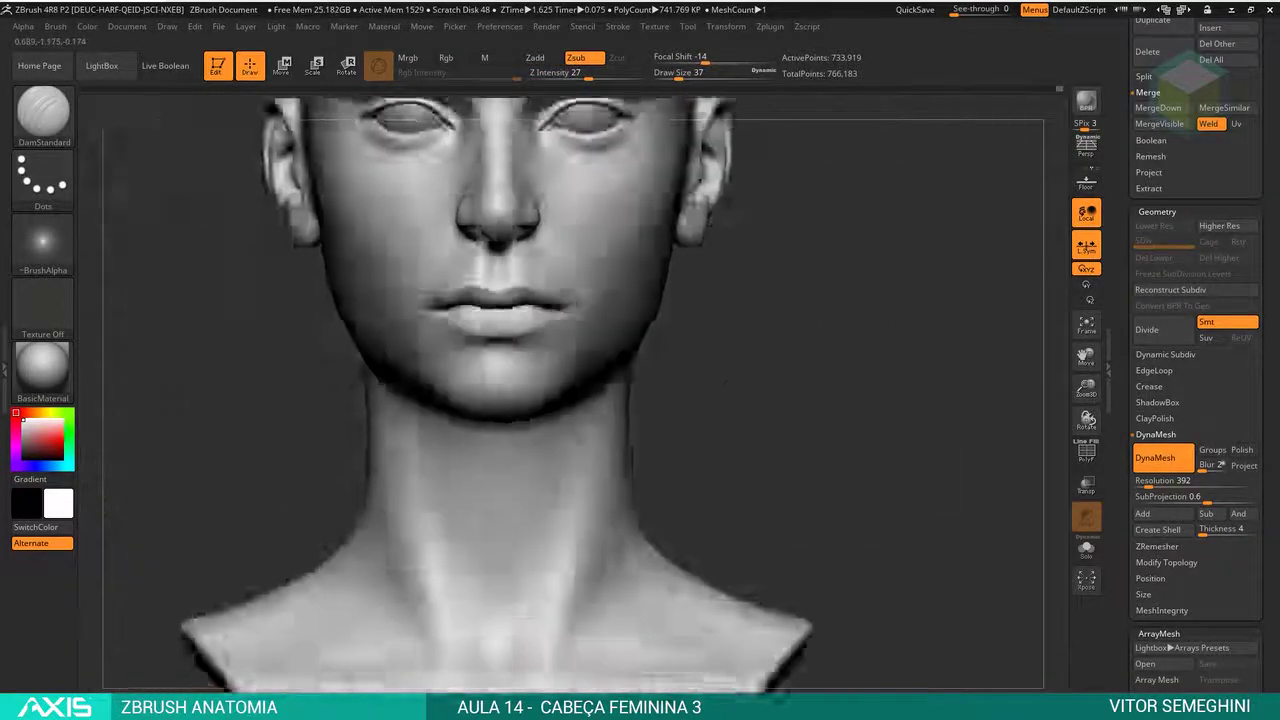
- Smooth the corner of the mouth and turn the face to view the lips front-on
key("space")
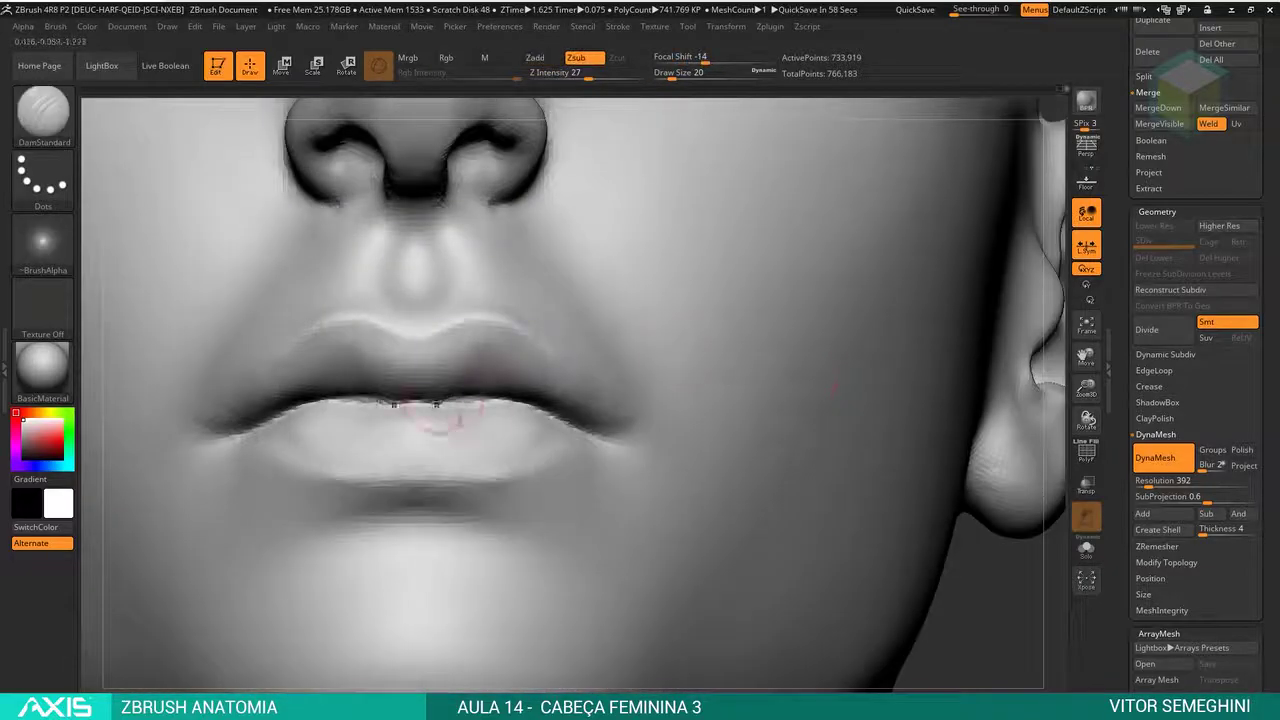
left_click_drag(437, 410, 407, 383)
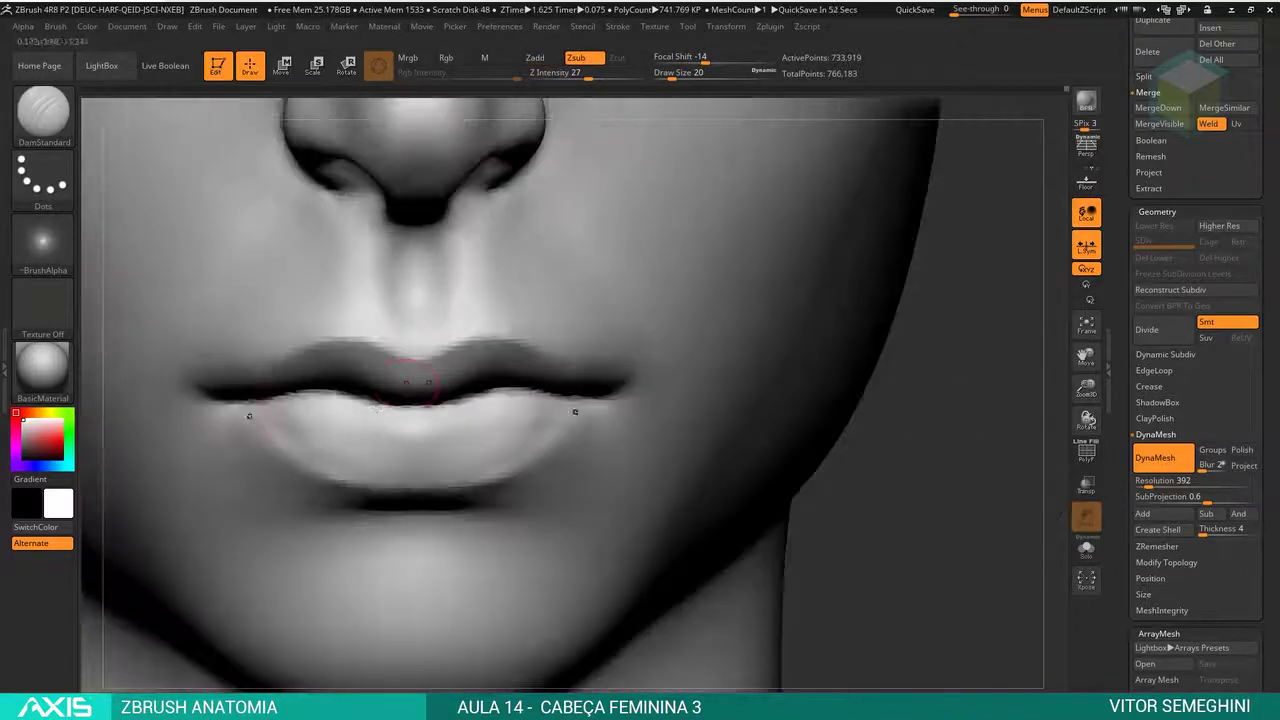
mouse_move(262, 405)
left_mouse_down("shift")
mouse_move(300, 440)
mouse_move(290, 445)
left_mouse_up("shift")
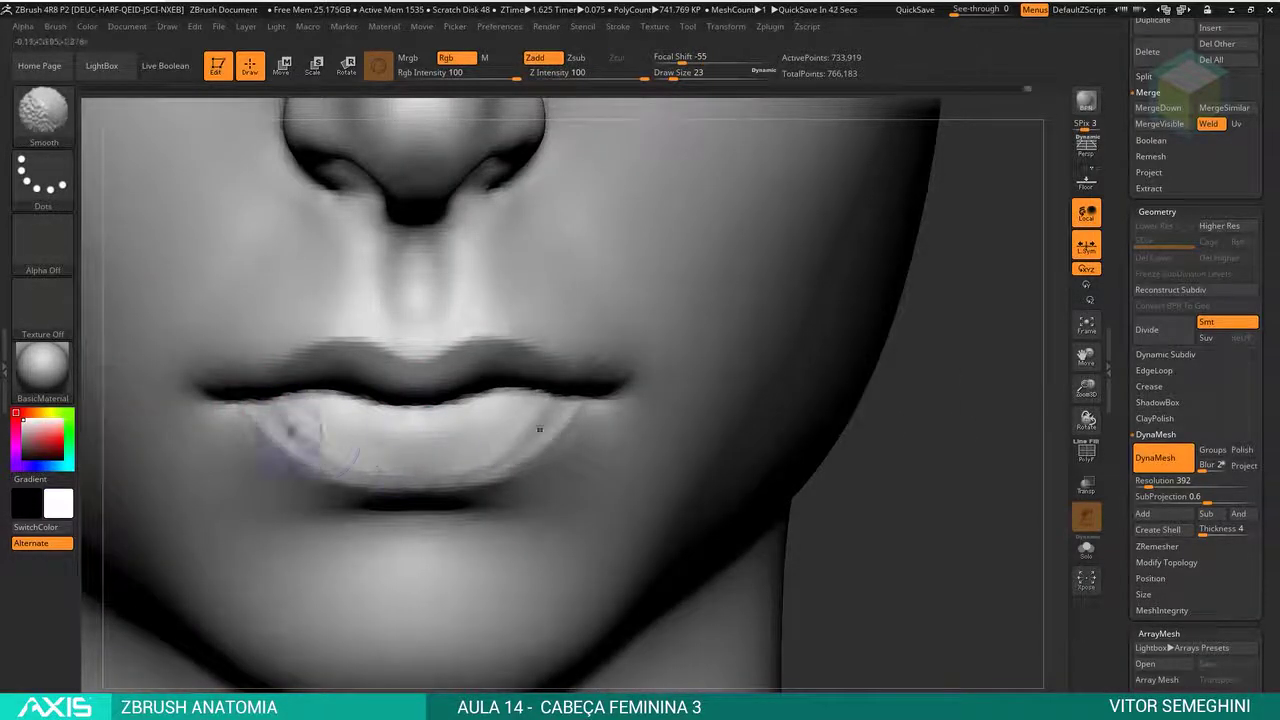
left_click_drag(960, 400, 820, 400)
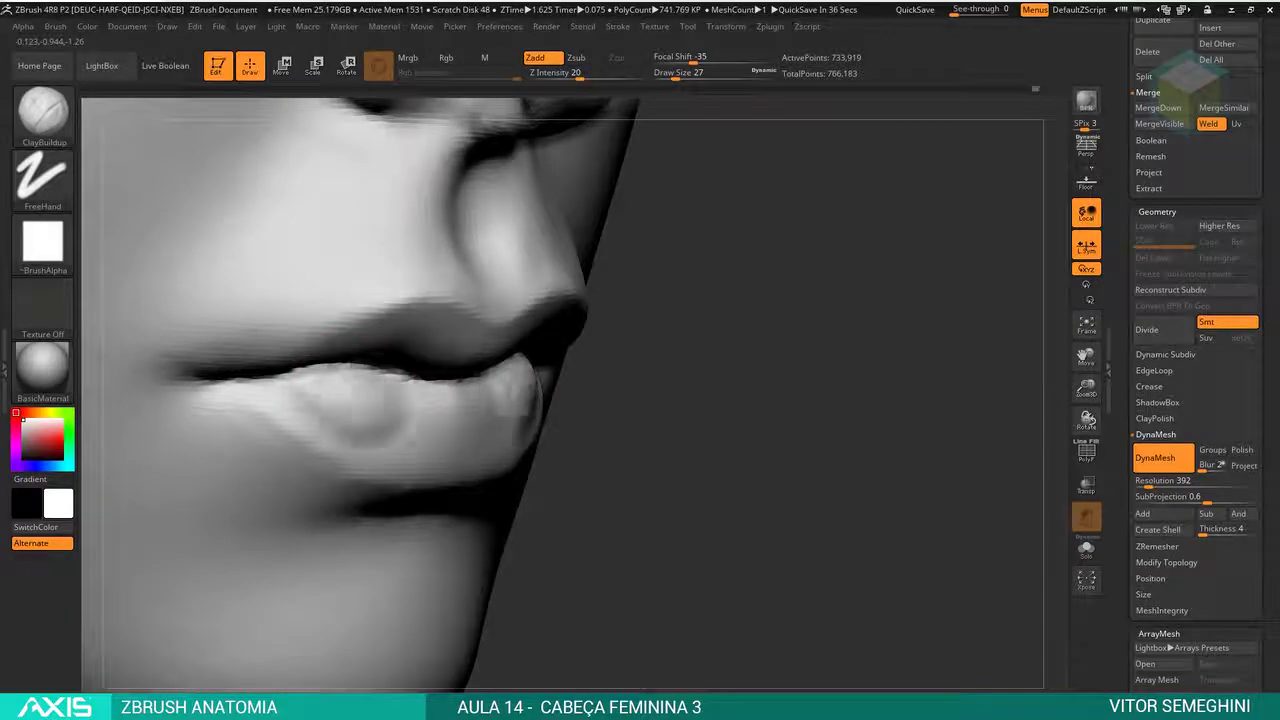
left_click_drag(700, 440, 366, 441)
- Smooth the lower lip, deepen the crease beneath it, then reframe around the lips
left_click_drag(357, 374, 444, 429, "shift")
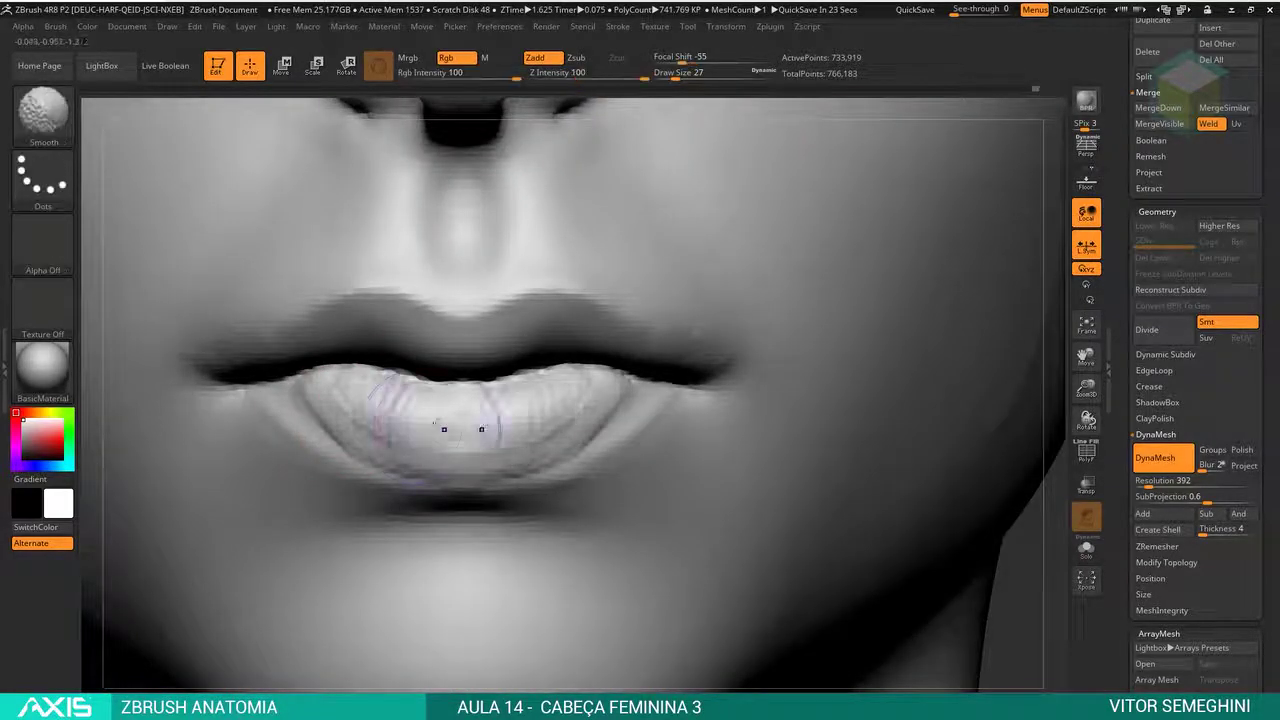
left_click_drag(538, 435, 542, 462)
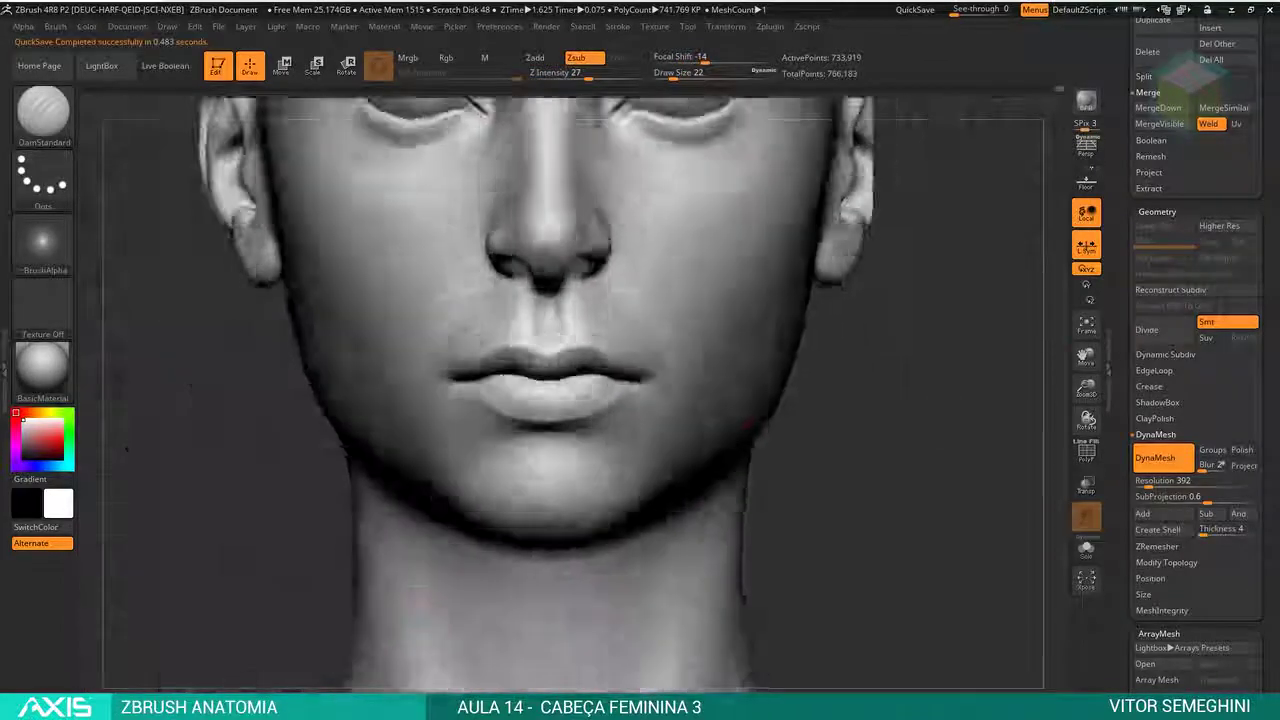
key("f")
right_click_drag(480, 440, 528, 447, "ctrl")
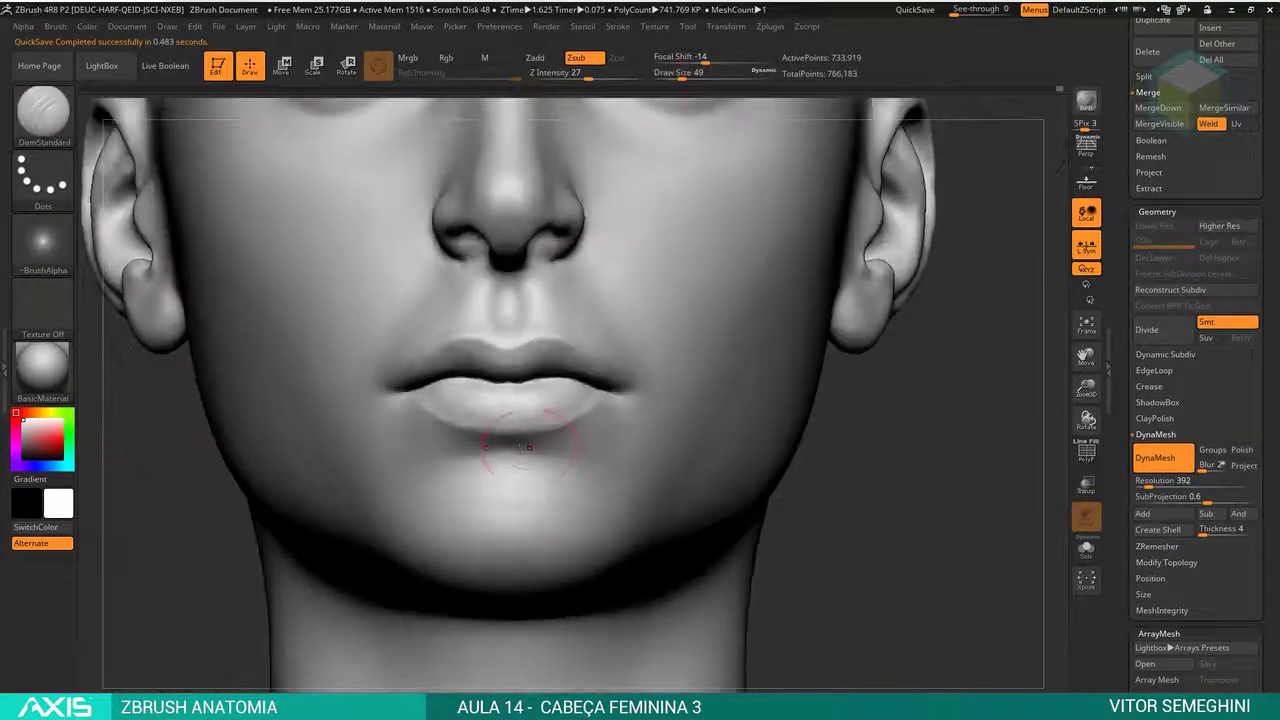
mouse_move(543, 500)
right_mouse_down("ctrl")
mouse_move(920, 466)
mouse_move(614, 286)
right_mouse_up("ctrl")
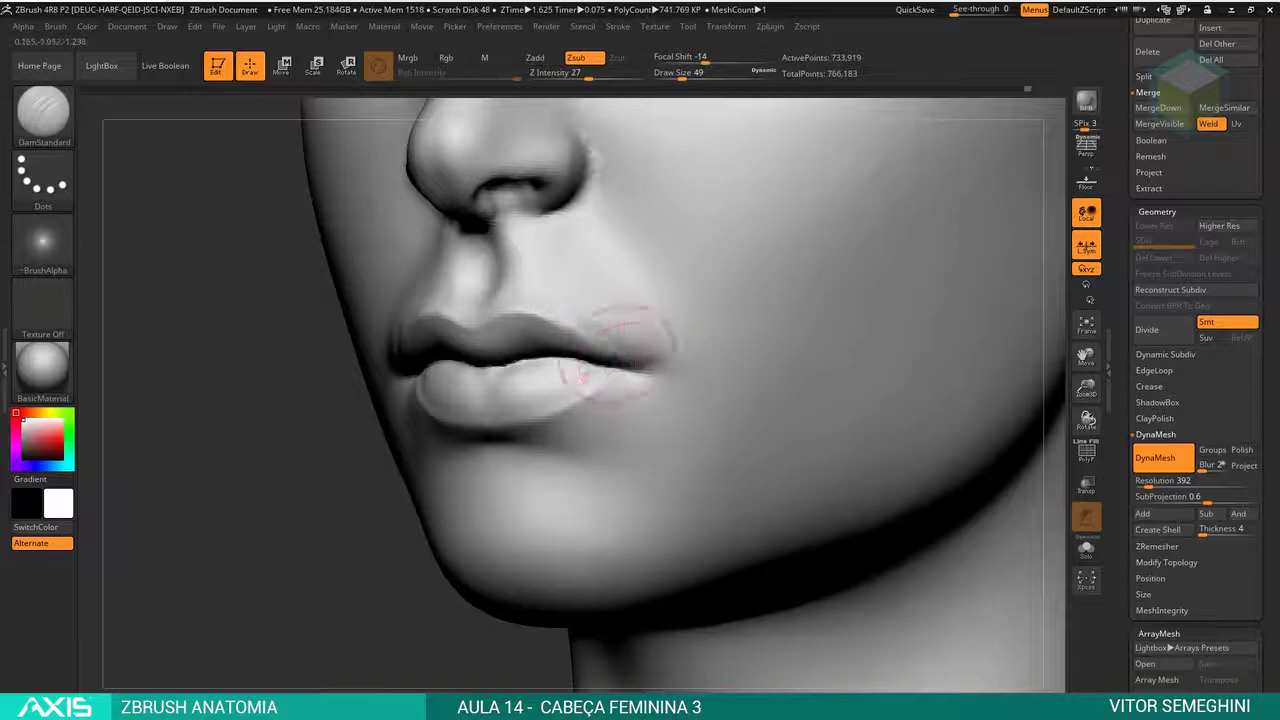
mouse_move(617, 348)
right_mouse_down()
mouse_move(586, 363)
mouse_move(650, 356)
right_mouse_up()
- Tilt the head to view under the nose, switching from Move to DamStandard
key("f")
key("b")
key("m")
key("v")
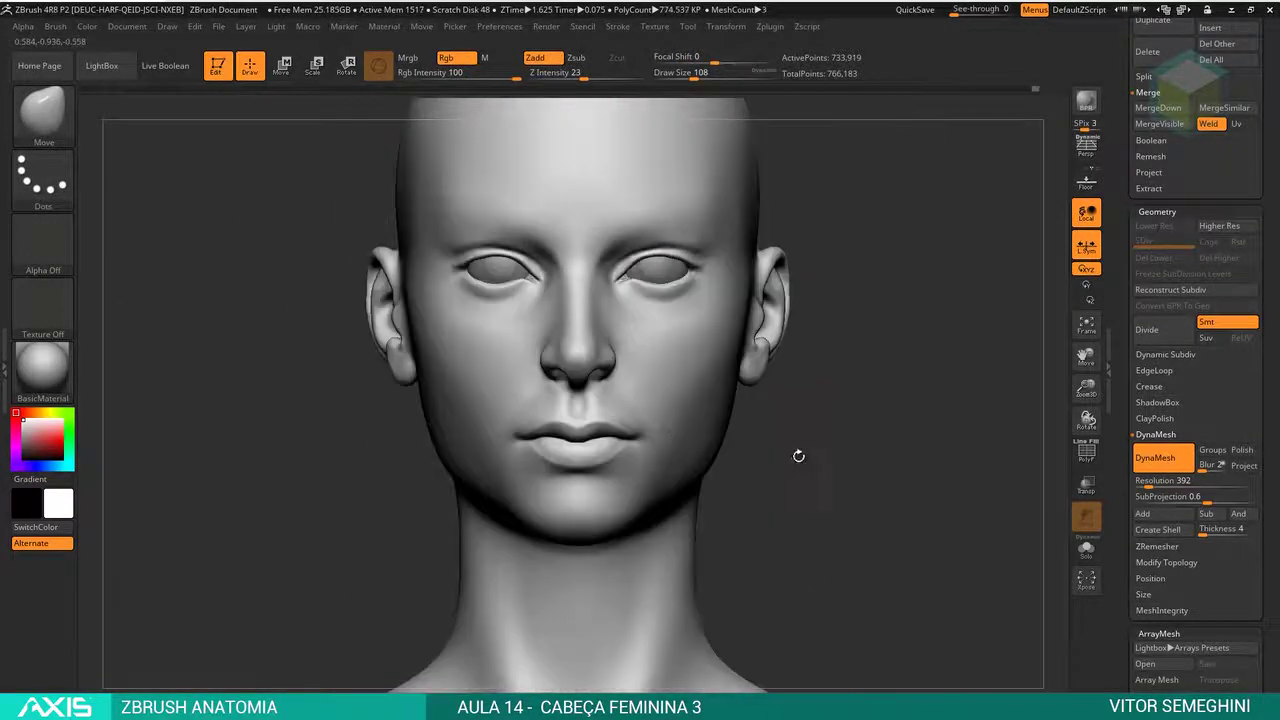
mouse_move(797, 455)
right_mouse_down()
mouse_move(463, 355)
mouse_move(470, 330)
mouse_move(520, 380)
mouse_move(483, 355)
right_mouse_up()
key("b")
key("d")
key("s")
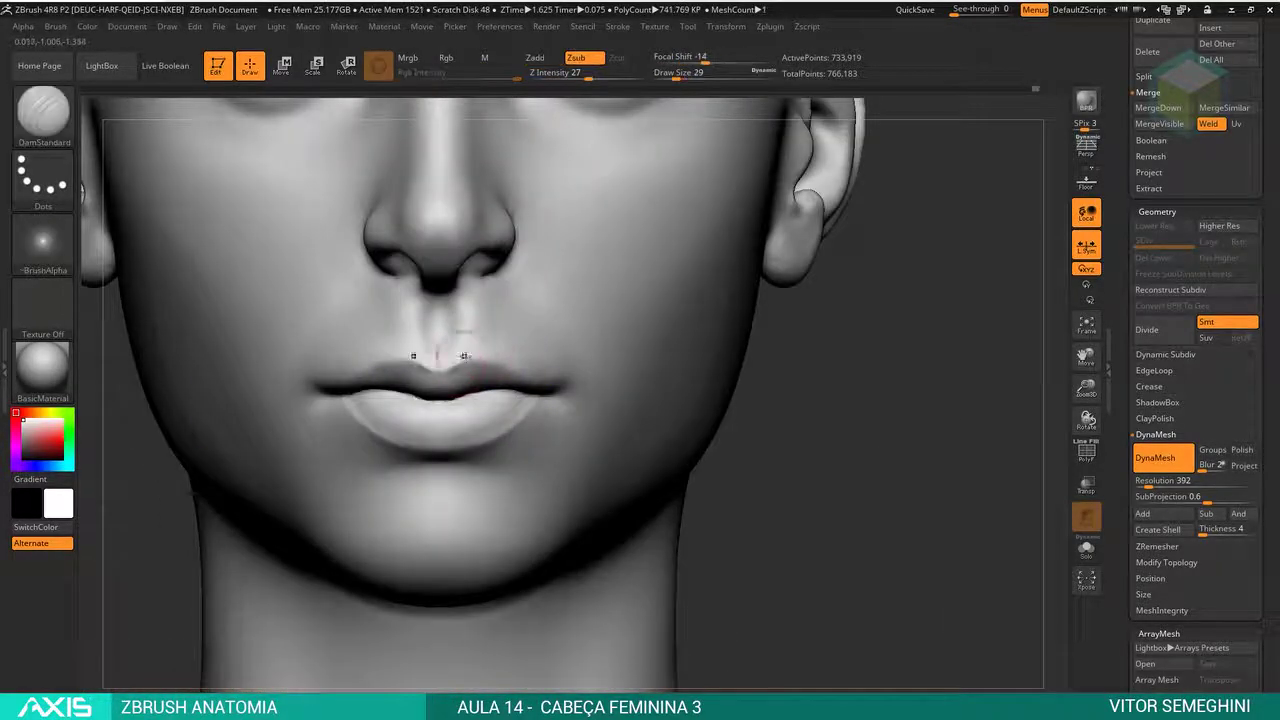
- Rotate to a three-quarter face view, toggling Move and back to DamStandard
key("f")
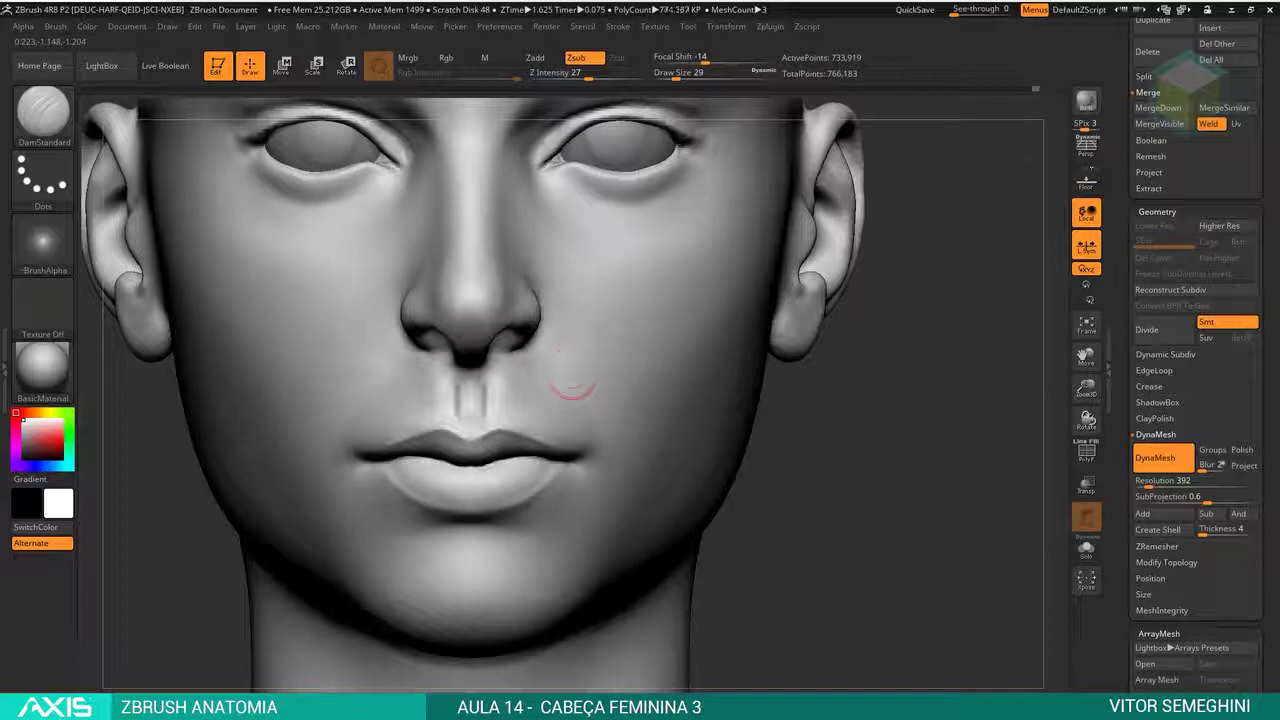
mouse_move(571, 386)
right_mouse_down()
mouse_move(580, 310)
mouse_move(586, 446)
mouse_move(920, 443)
right_mouse_up()
key("b")
key("m")
key("v")
key("b")
key("d")
key("s")
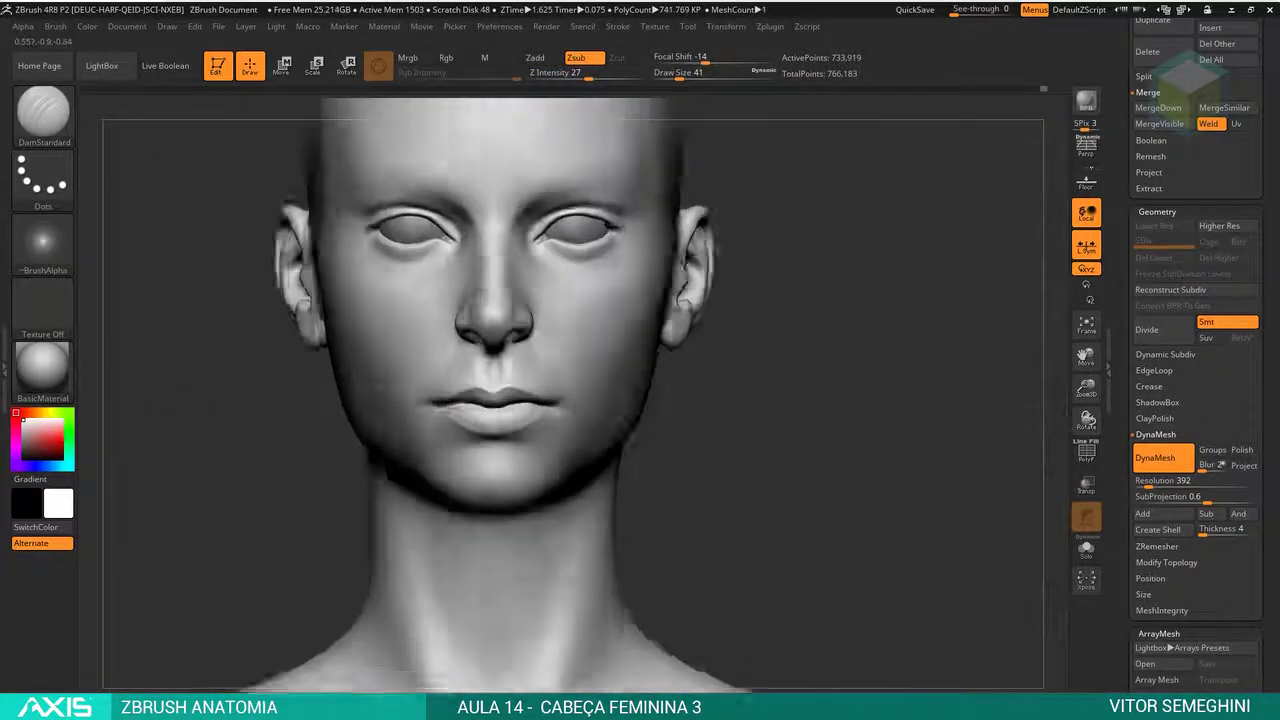
- Carve and smooth the upper eyelid fold above the viewer-left eye
key("f")
mouse_move(880, 330)
right_mouse_down("ctrl")
mouse_move(886, 214)
mouse_move(450, 470)
right_mouse_up("ctrl")
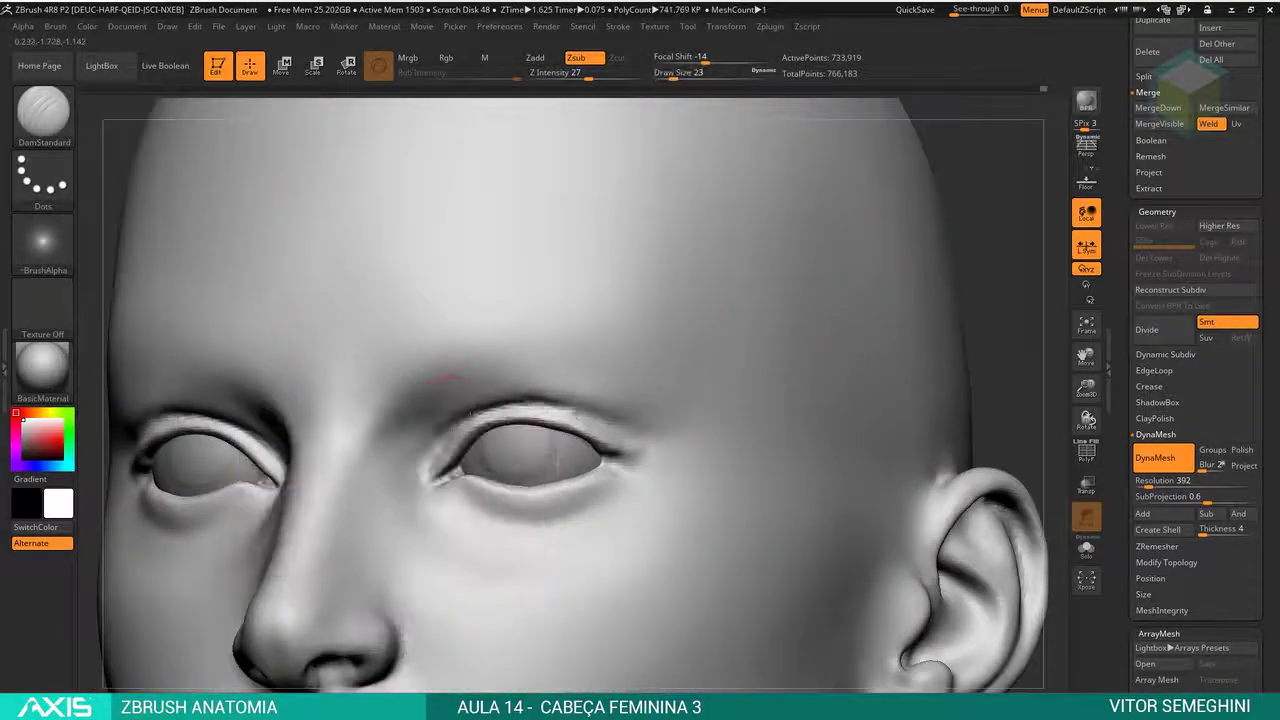
key("shift")
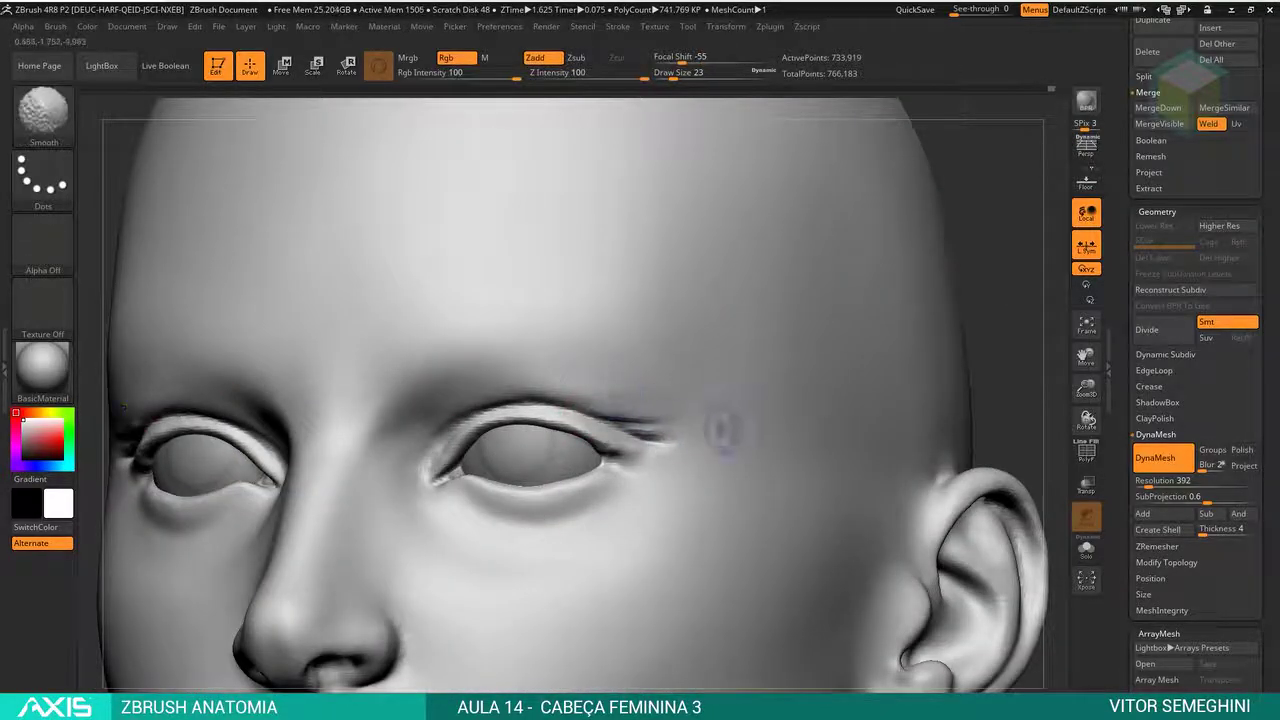
key("f")
right_click_drag(722, 428, 559, 380, "ctrl")
mouse_move(640, 450)
right_mouse_down("ctrl")
mouse_move(600, 400)
mouse_move(595, 355)
right_mouse_up("ctrl")
key("f")
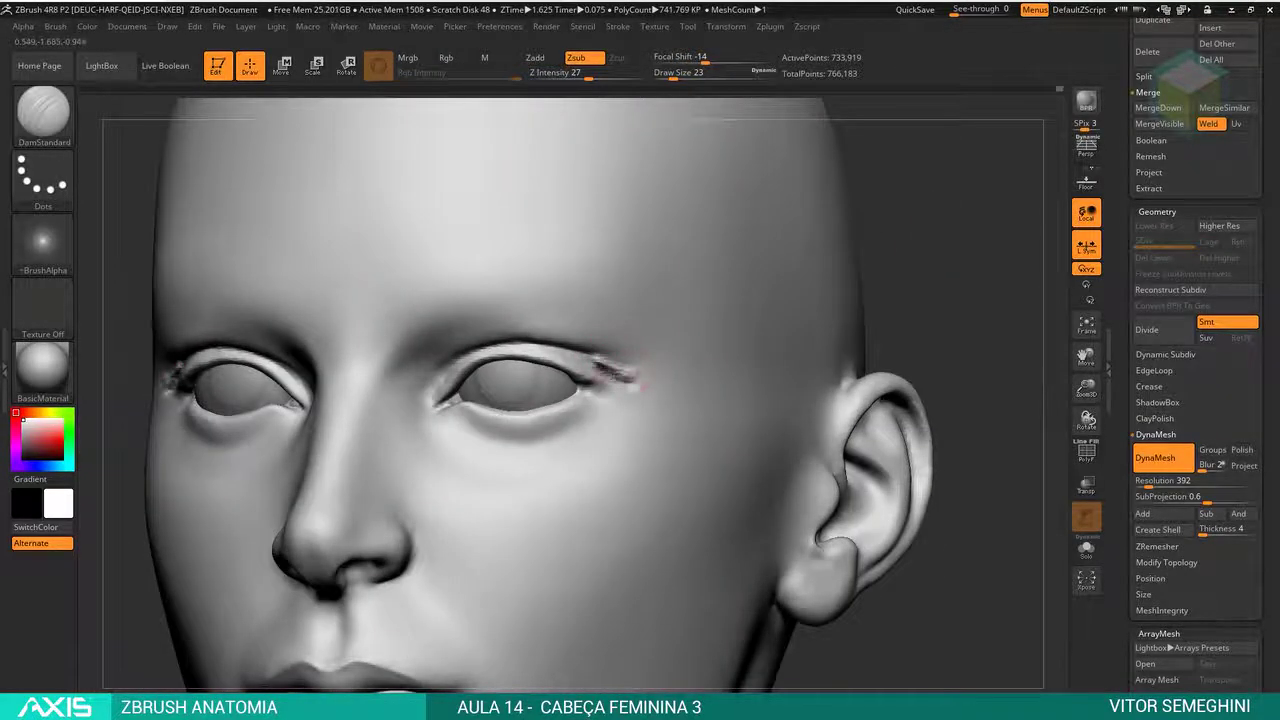
- Zoom in on the viewer-left eye, select ClayBuildup, and rotate the head to profile
key("f")
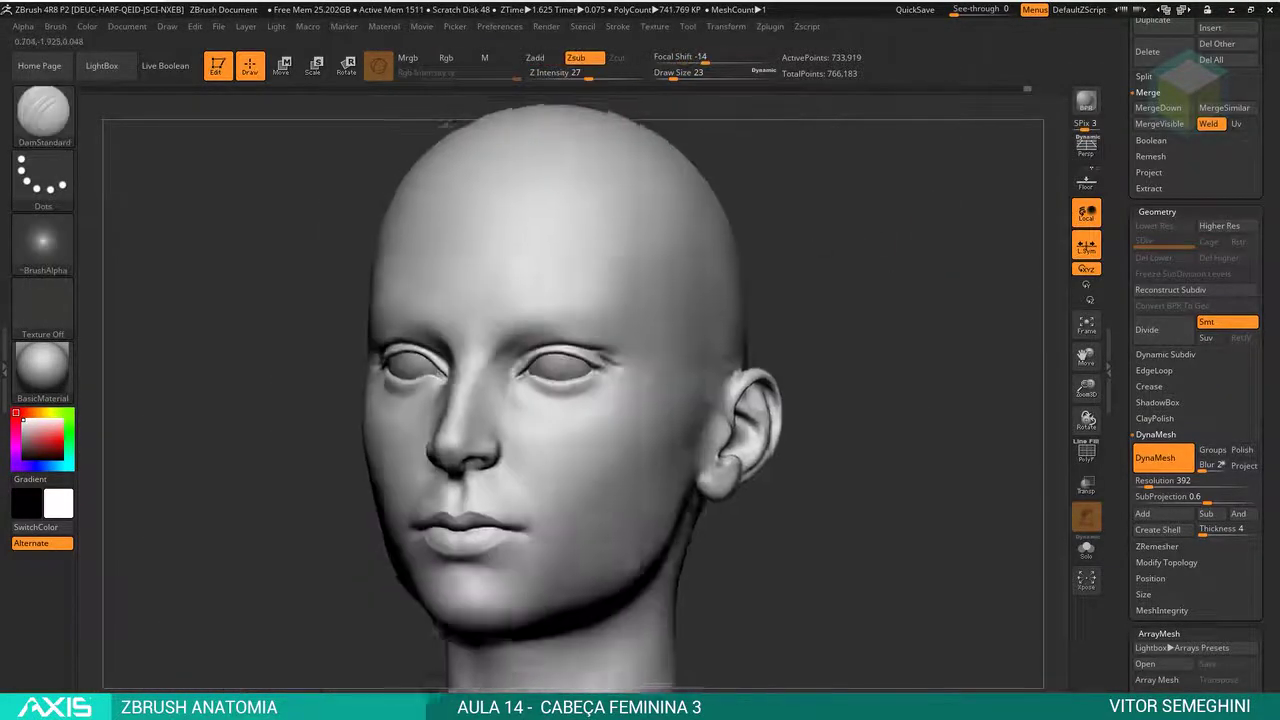
right_click_drag(600, 420, 620, 360, "ctrl")
key("f")
mouse_move(640, 420)
right_mouse_down("ctrl")
mouse_move(655, 283)
mouse_move(655, 330)
right_mouse_up("ctrl")
key("f")
key("b")
key("c")
key("b")
key("f")
left_click_drag(720, 290, 907, 288)
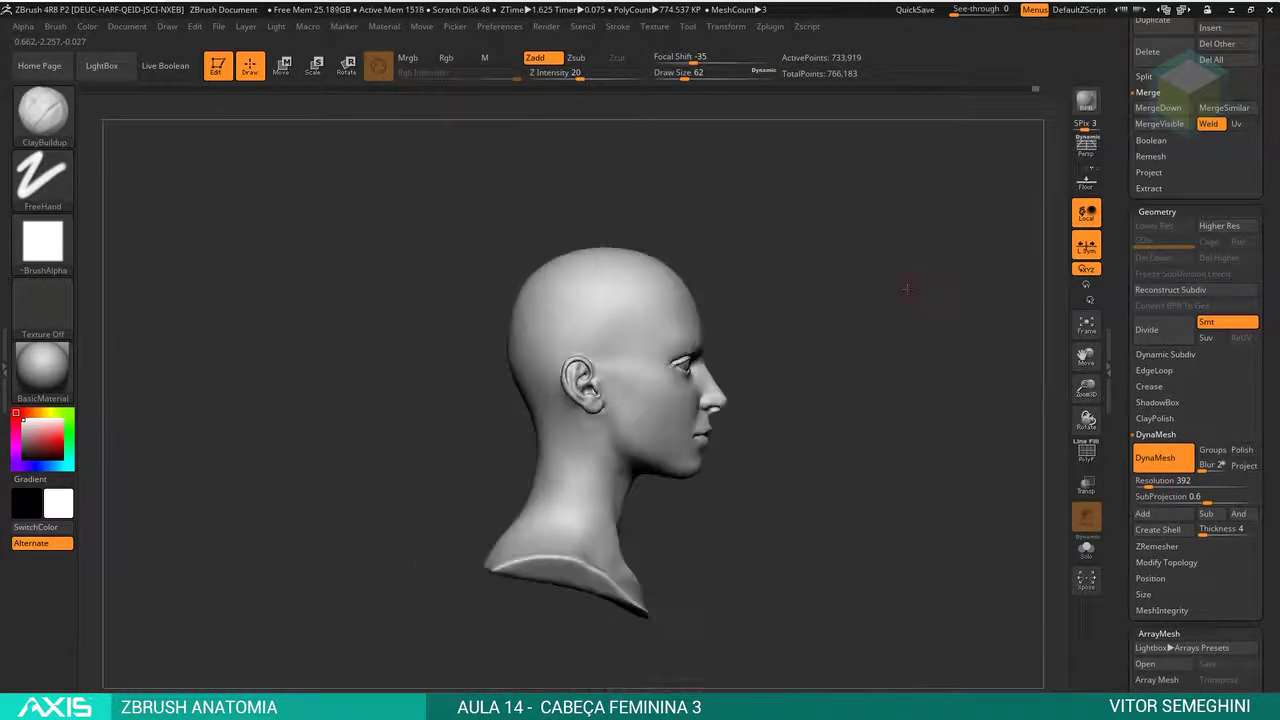
- Nudge the outer corner of the eye with the Move brush in profile view
right_click_drag(667, 362, 740, 383, "ctrl")
key("b")
key("m")
key("v")
right_click_drag(908, 355, 908, 300, "ctrl")
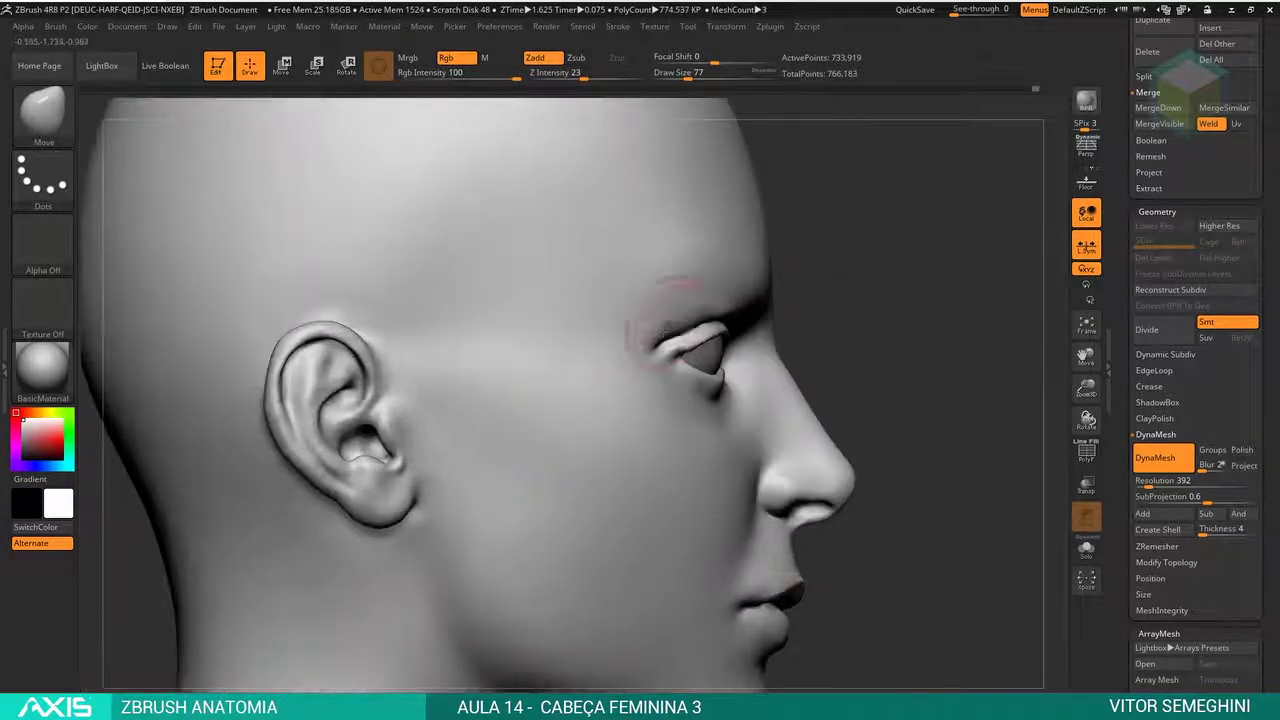
key("f")
right_click_drag(700, 300, 742, 318, "ctrl")
- Cycle from Smooth to DamStandard and rotate to a front view of the face
key("b")
key("s")
key("t")
key("b")
key("d")
key("s")
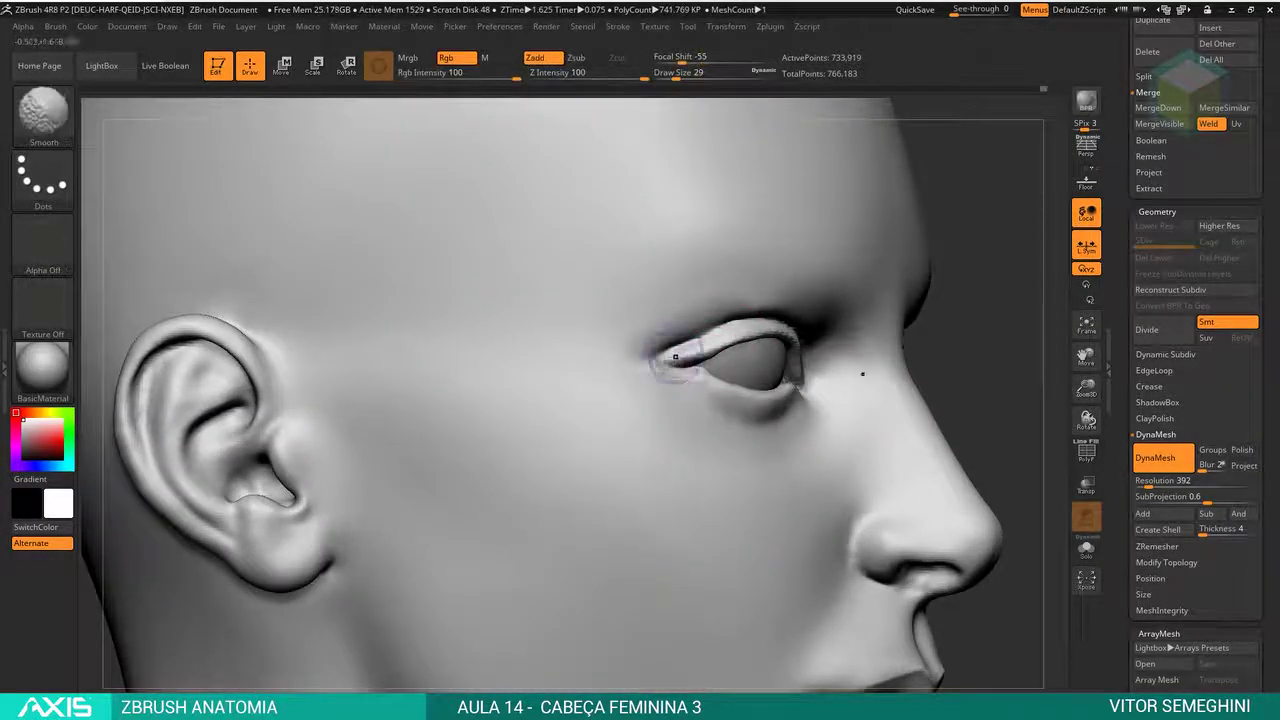
right_click_drag(971, 326, 980, 295, "ctrl")
mouse_move(980, 310)
left_mouse_down()
mouse_move(992, 226)
mouse_move(992, 330)
left_mouse_up()
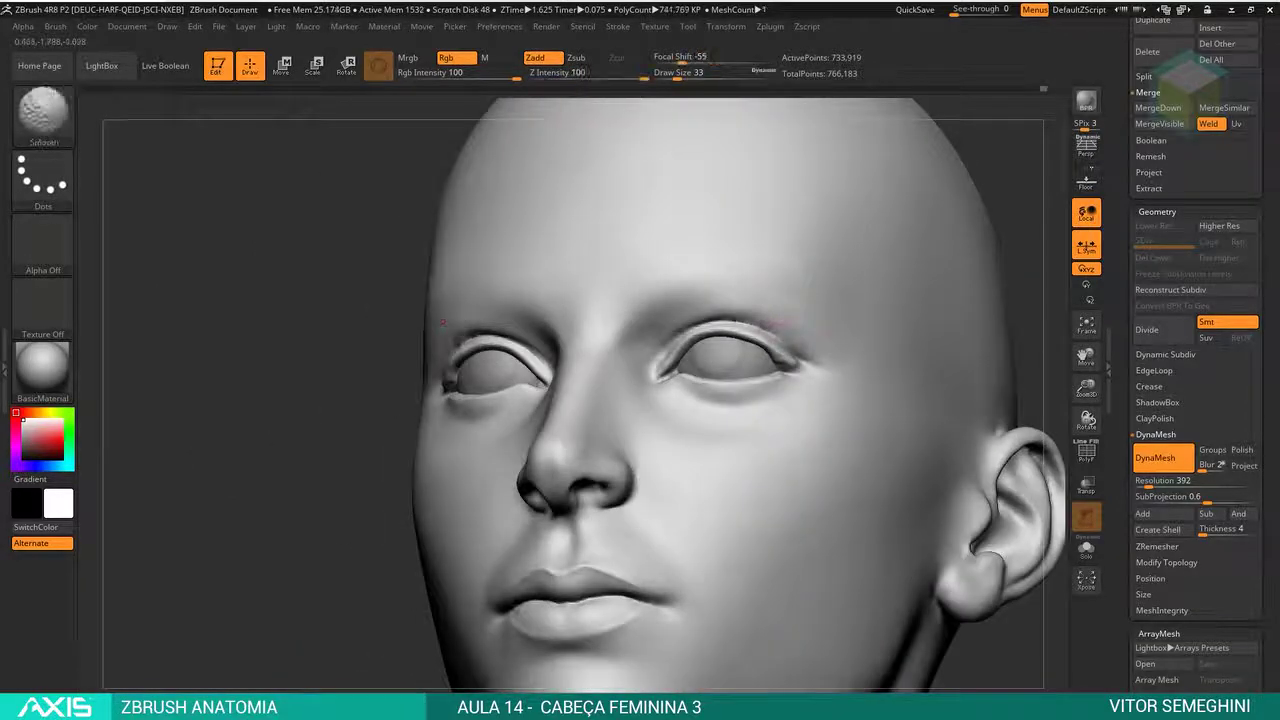
- Inspect the nose wings, set brush size 56, and revert to an earlier Undo History state
right_click_drag(745, 312, 760, 330, "ctrl")
left_click_drag(923, 249, 688, 342)
key("space")
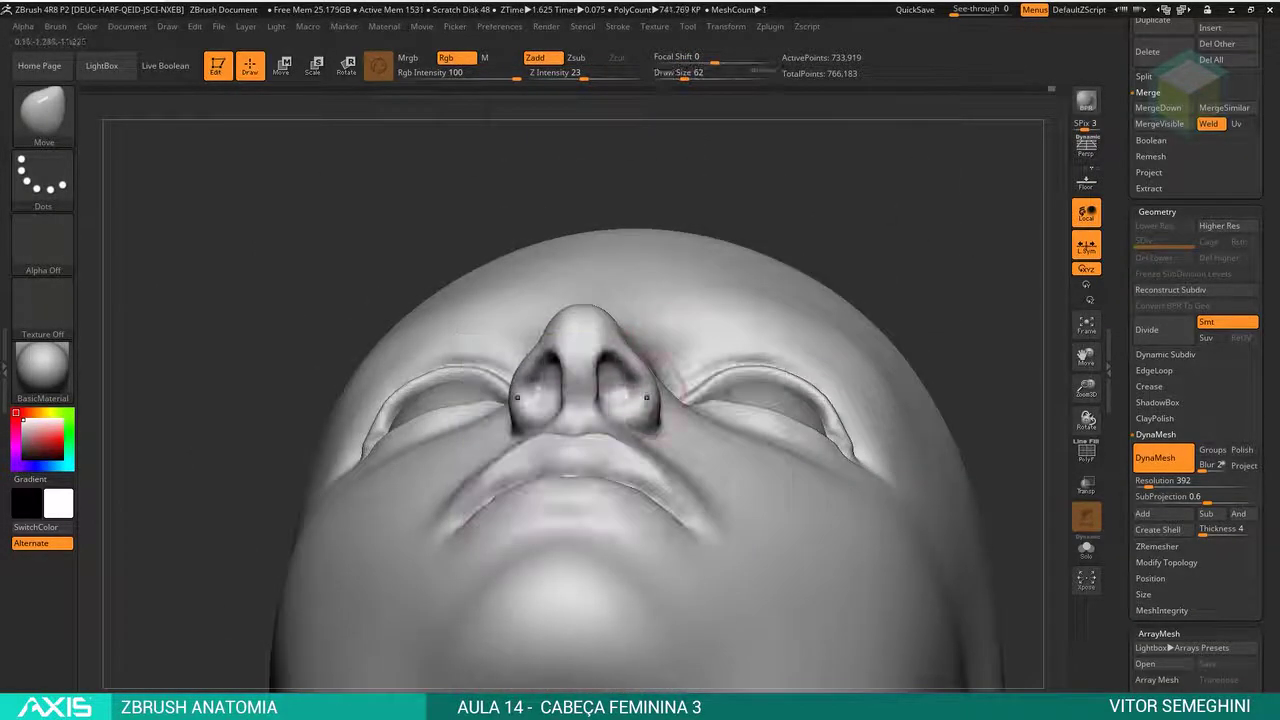
right_click_drag(688, 342, 660, 410, "shift")
right_click_drag(808, 428, 635, 413)
key("space")
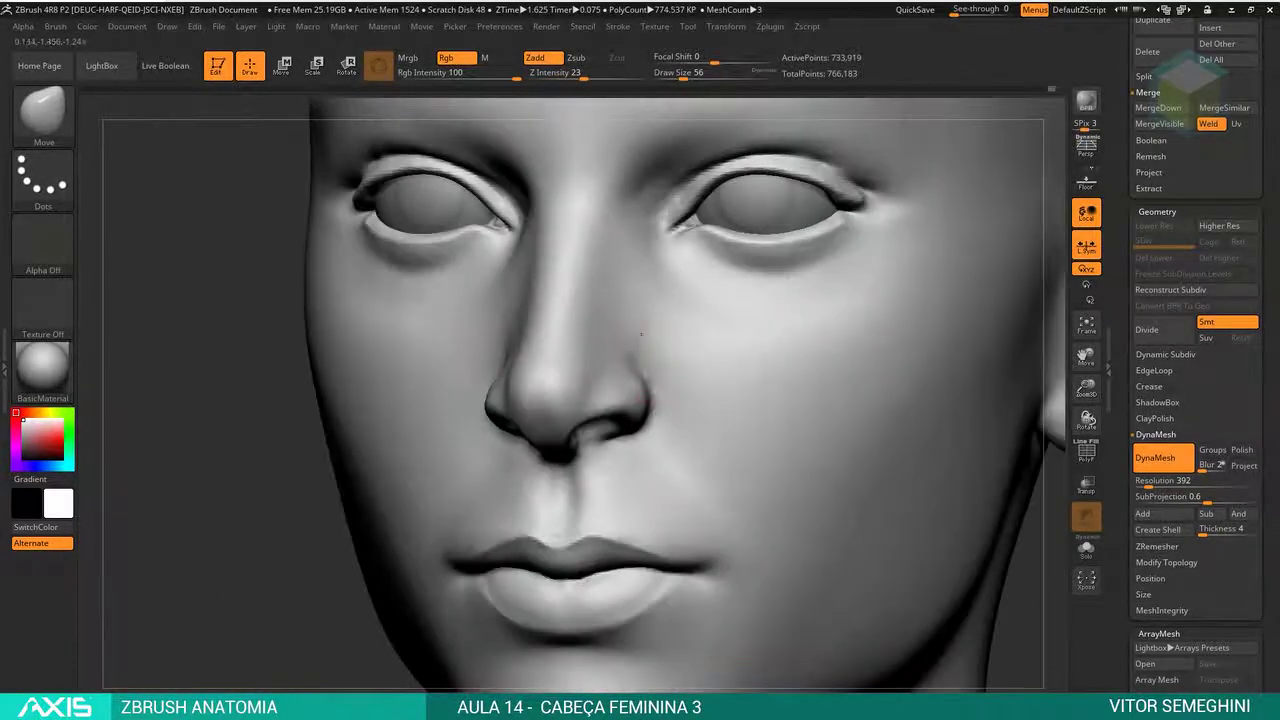
mouse_move(766, 428)
right_mouse_down("ctrl")
mouse_move(860, 386)
mouse_move(603, 390)
right_mouse_up("ctrl")
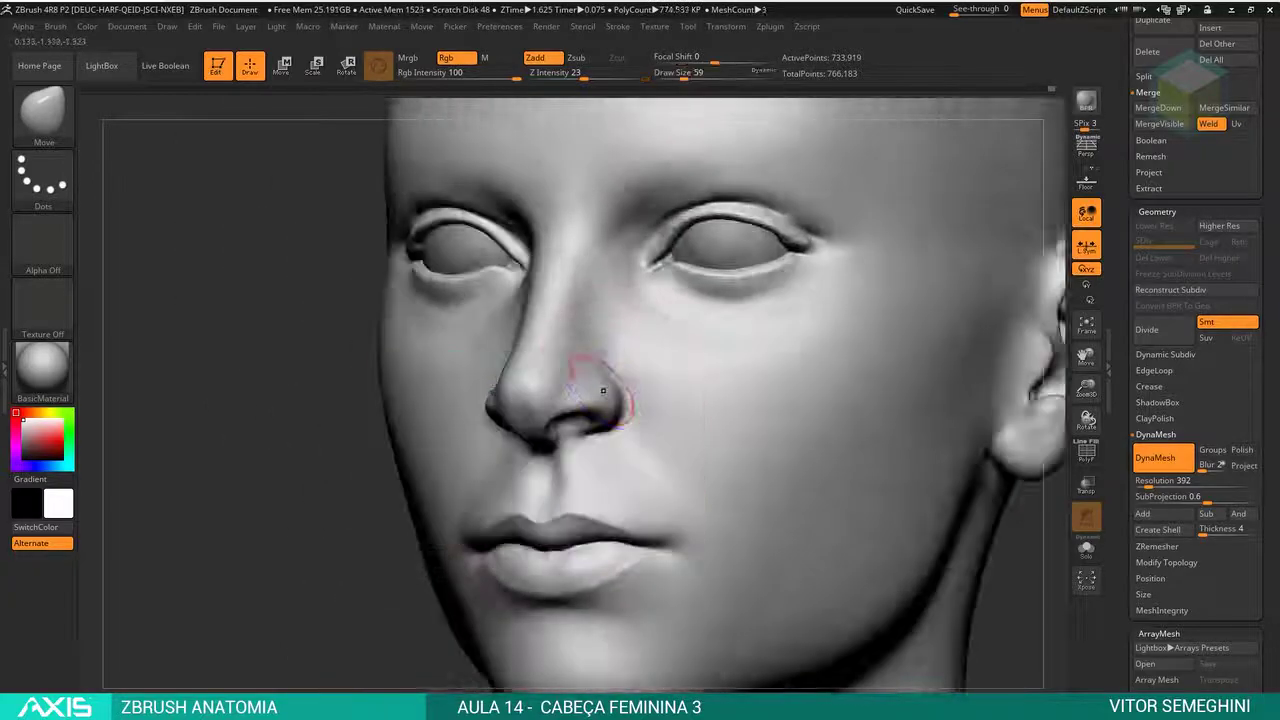
left_click(1051, 95)
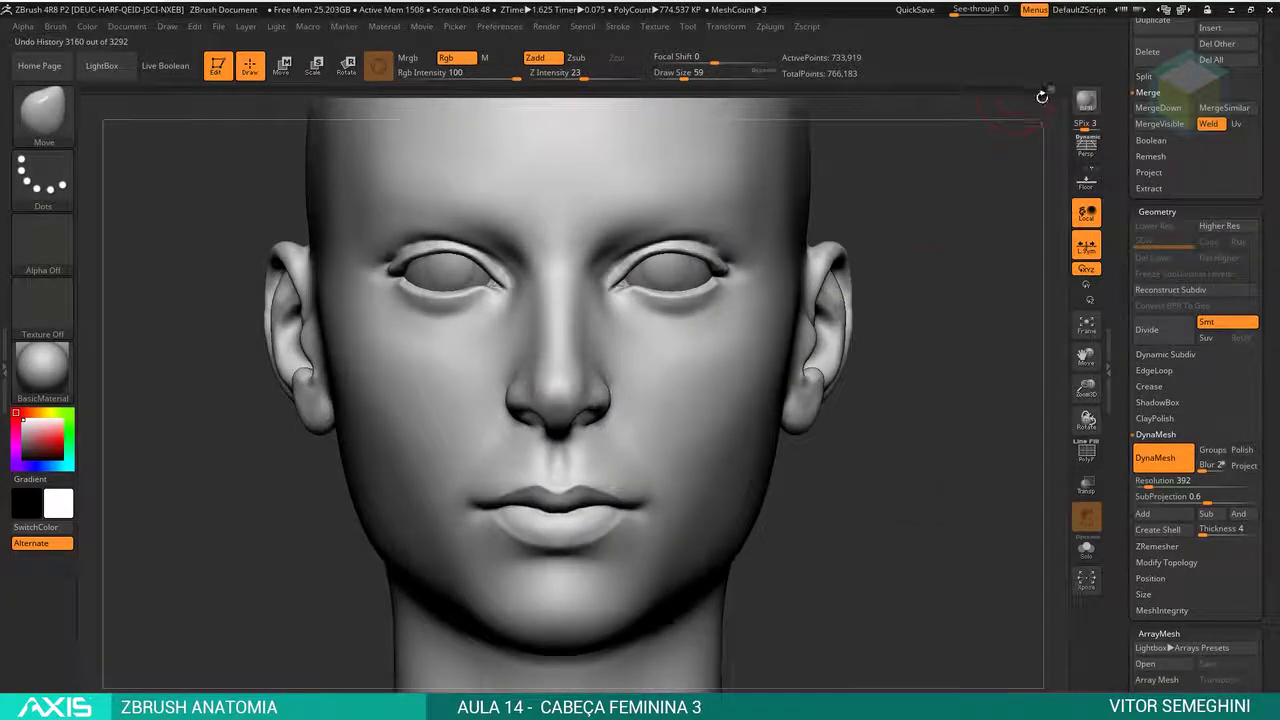
- Compare earlier Undo History states, then orbit the head to a straight front view
left_click_drag(1041, 96, 1051, 89)
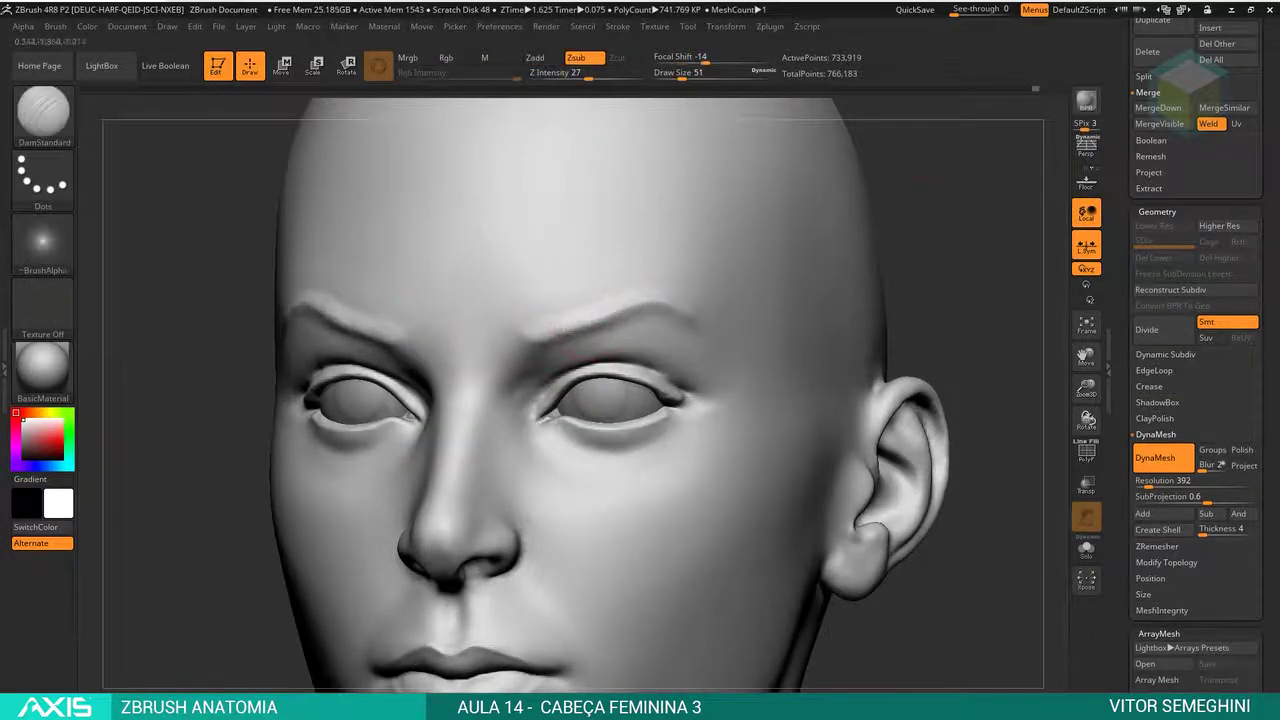
mouse_move(590, 322)
right_mouse_down()
mouse_move(525, 355)
mouse_move(664, 327)
right_mouse_up()
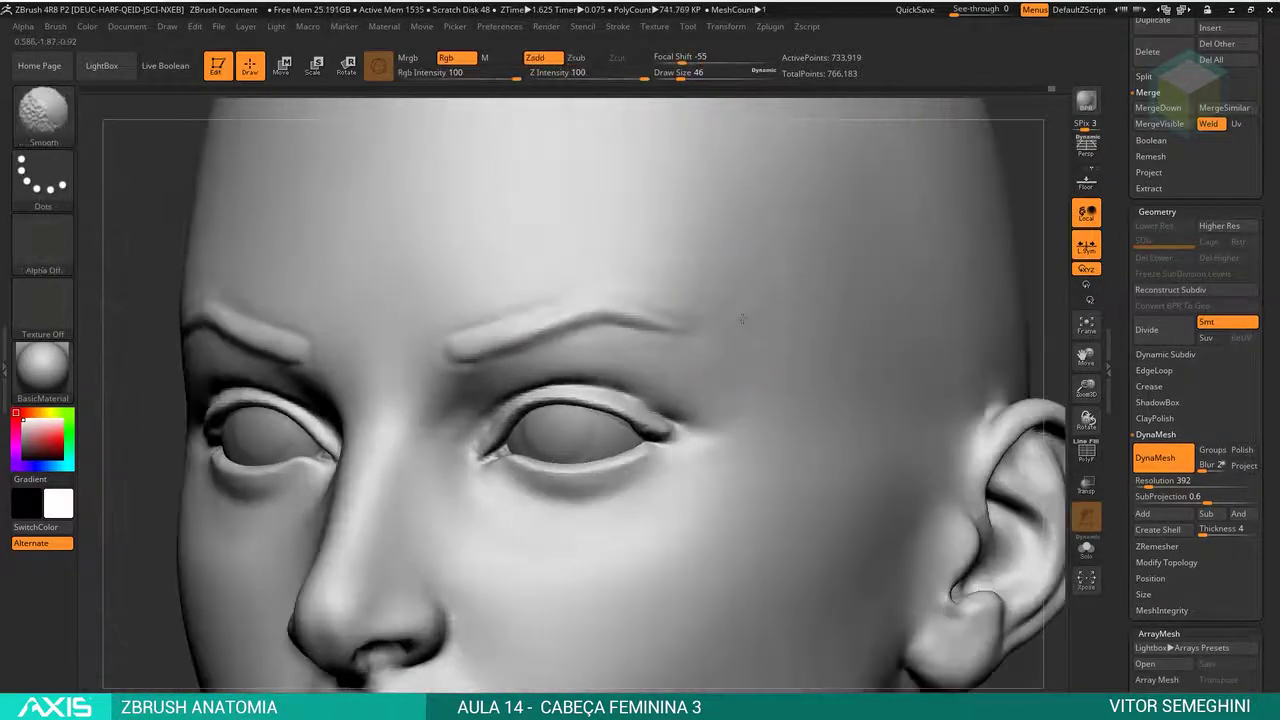
key("space")
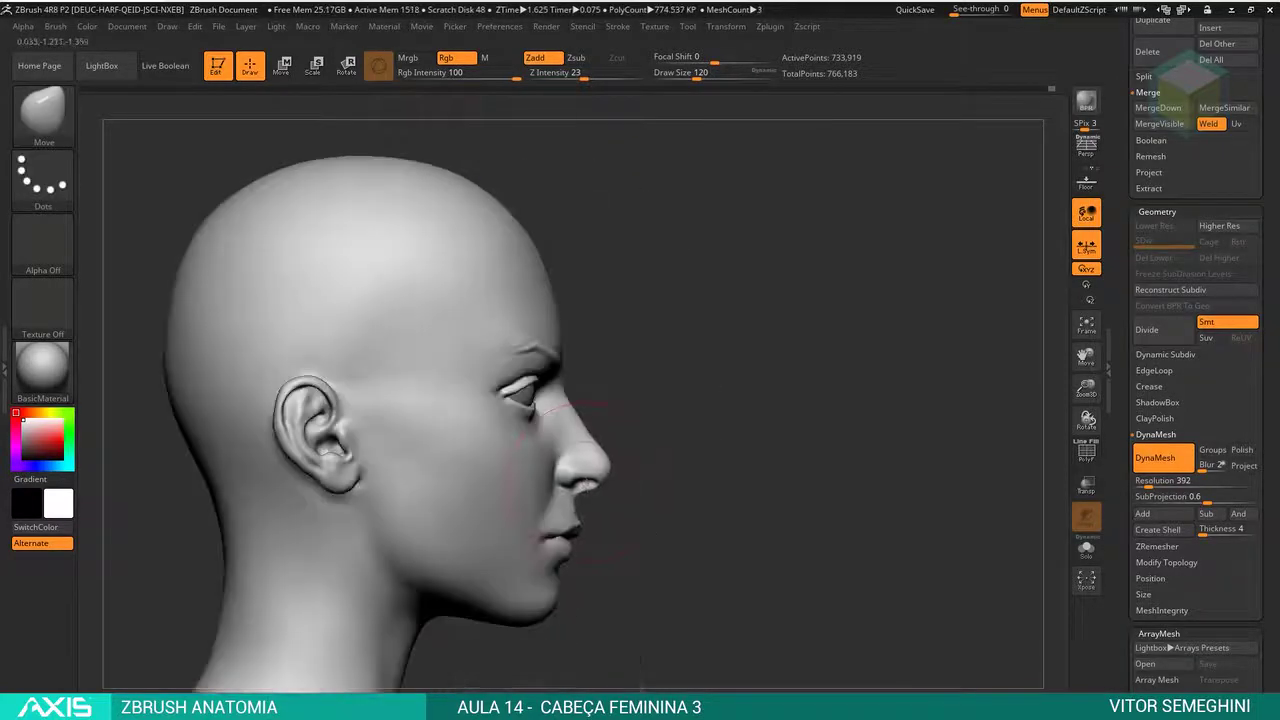
key("ctrl")
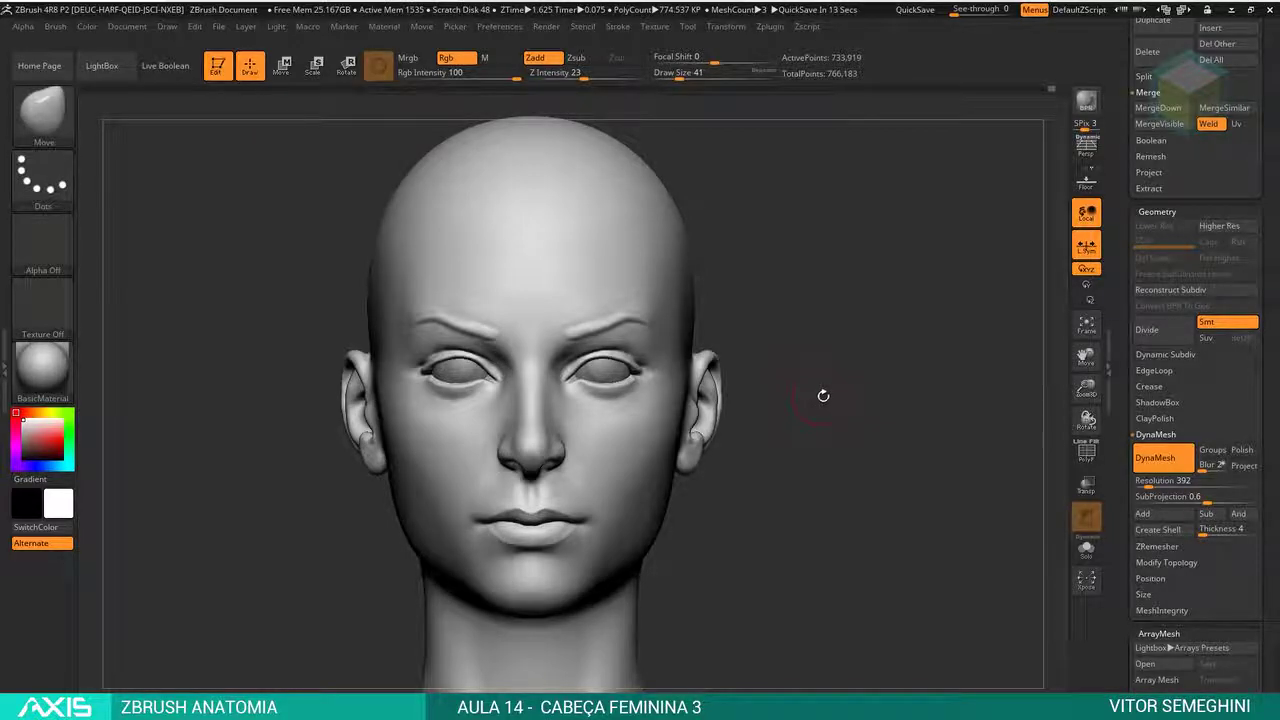
left_click_drag(827, 447, 734, 449, "shift")
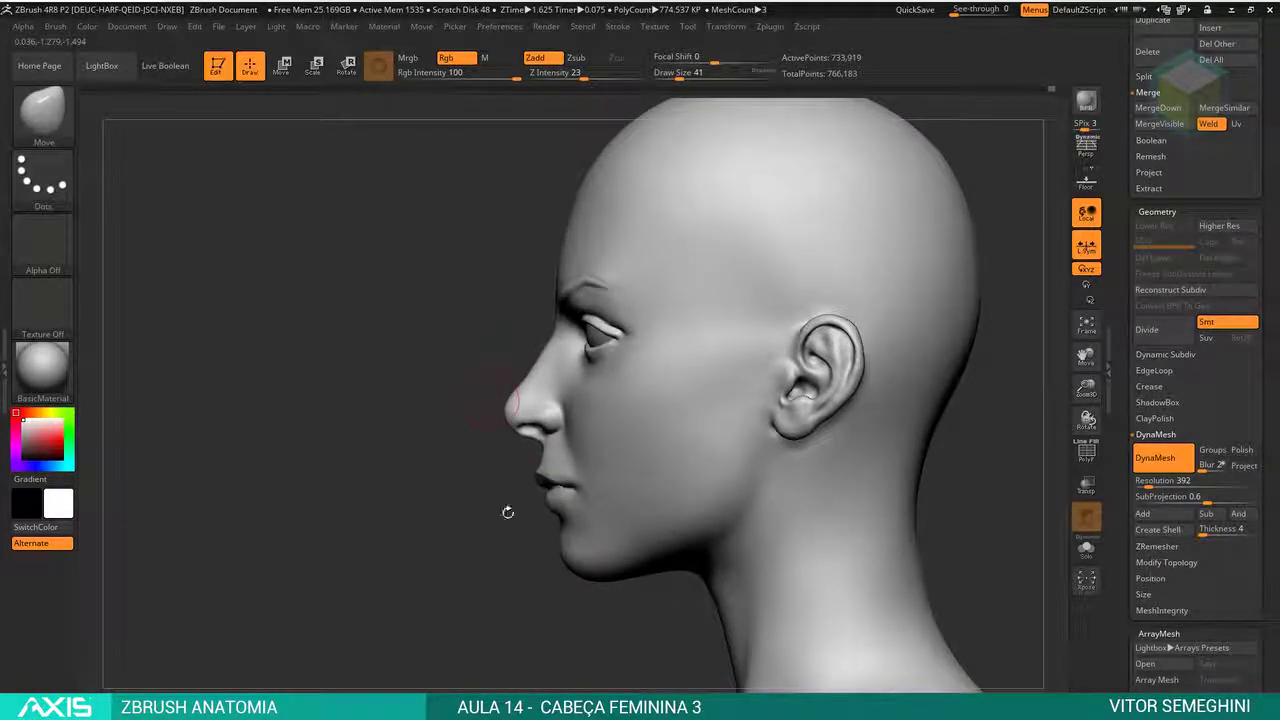
left_click_drag(508, 512, 699, 564, "shift")
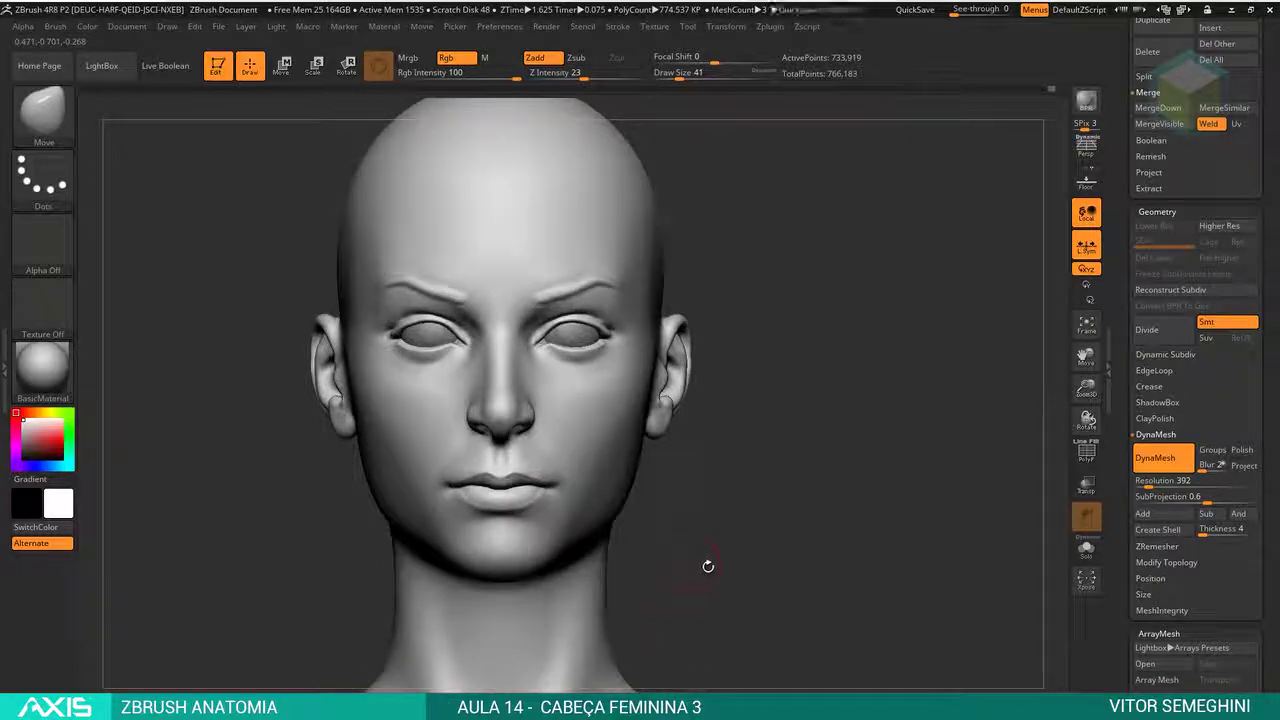